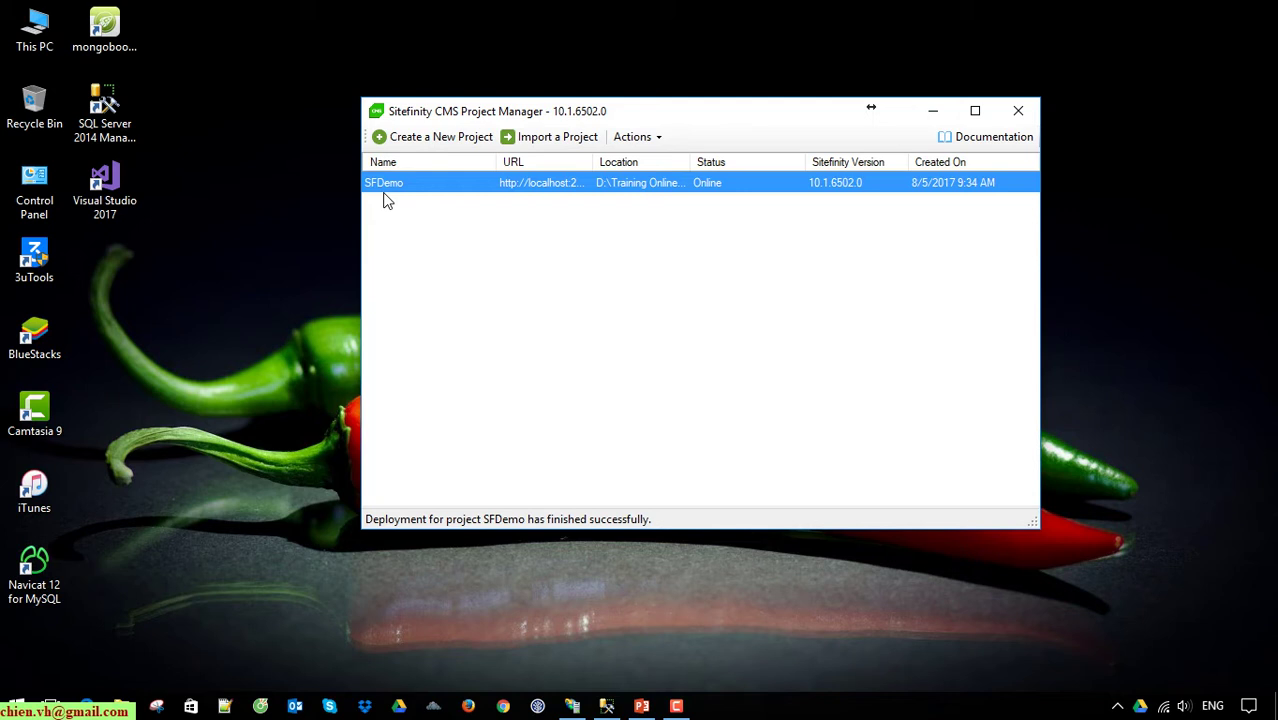
- Browse the SFDemo site from the project manager and close the browser window
right_click(667, 189)
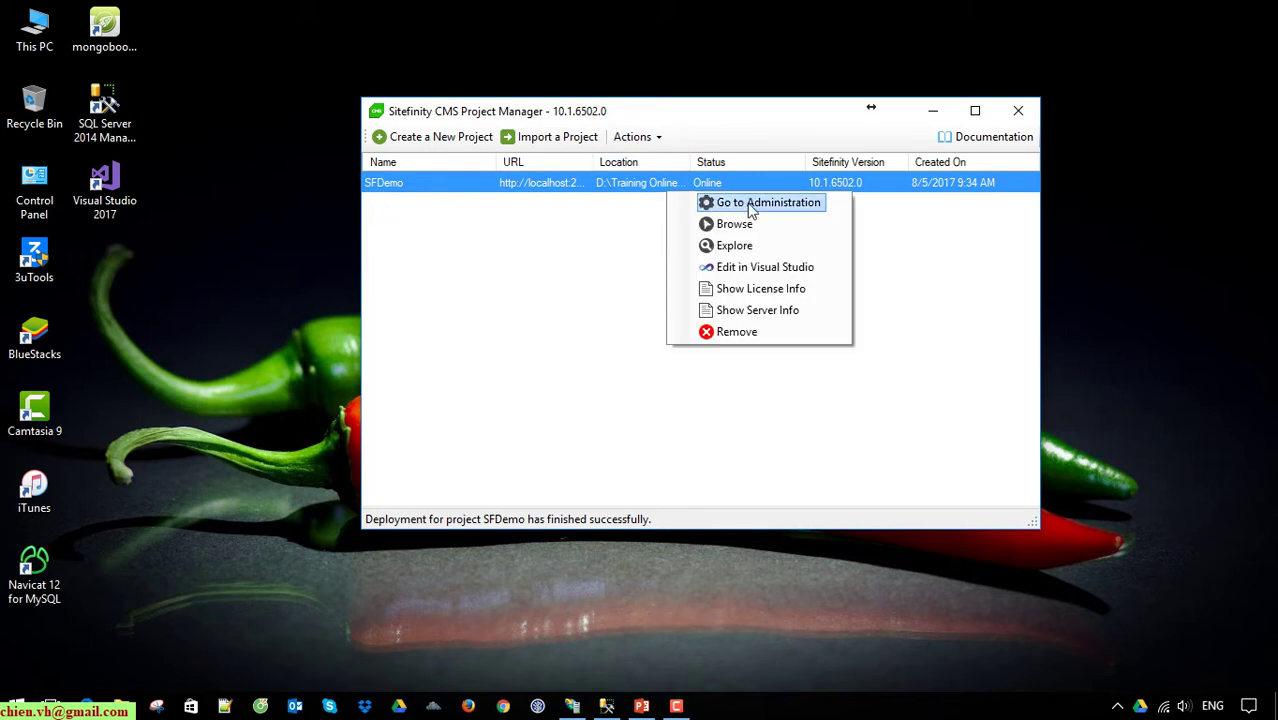
click(740, 228)
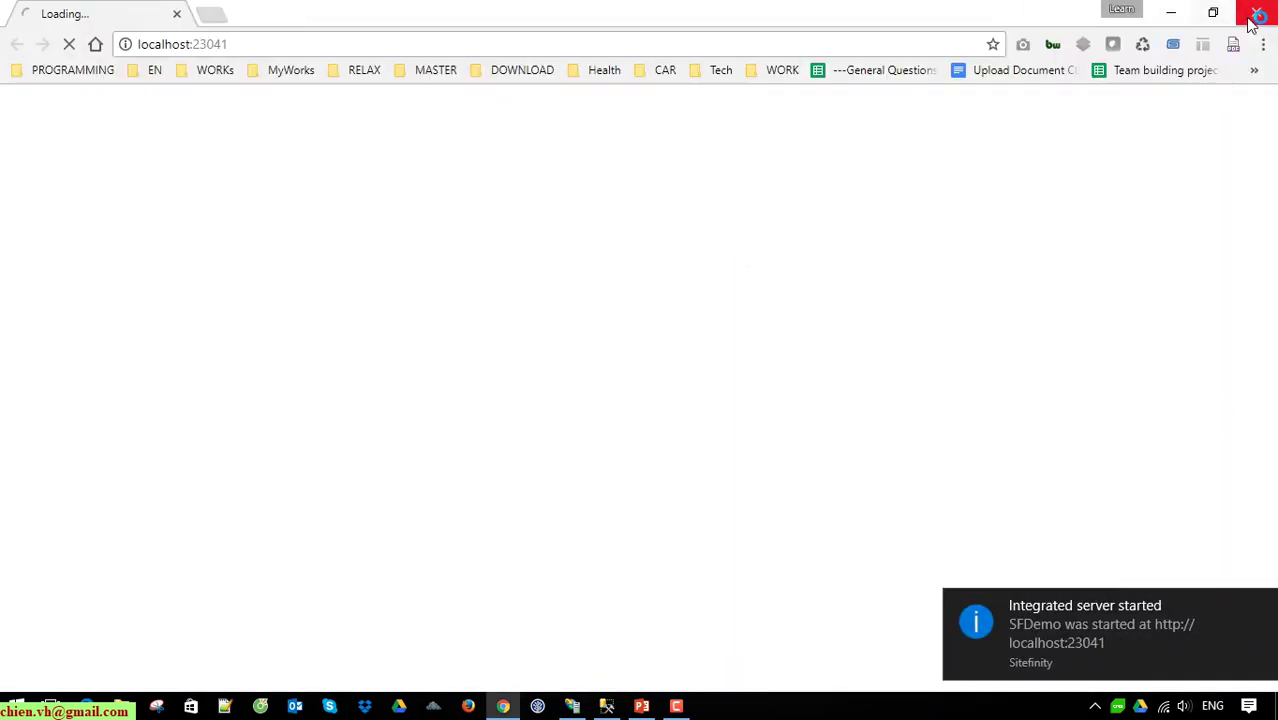
click(1254, 12)
- Open the SFDemo project's folder in File Explorer and make the folder window taller
right_click(492, 179)
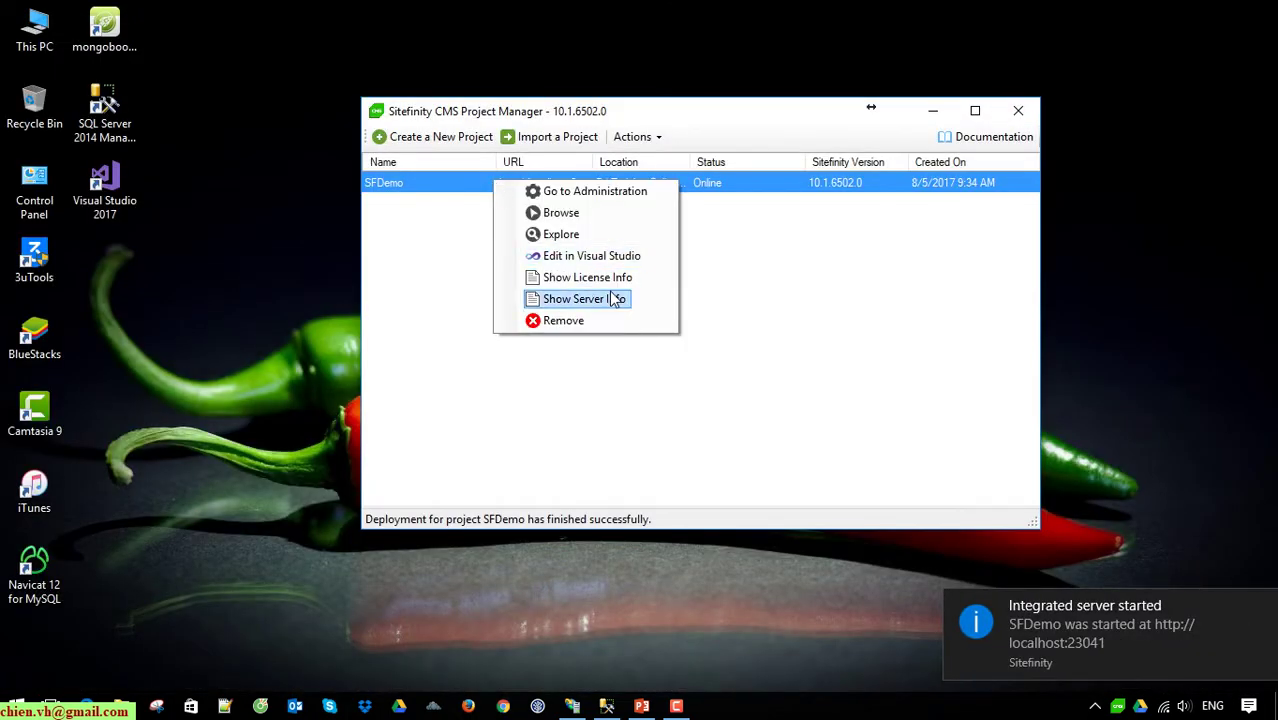
click(578, 233)
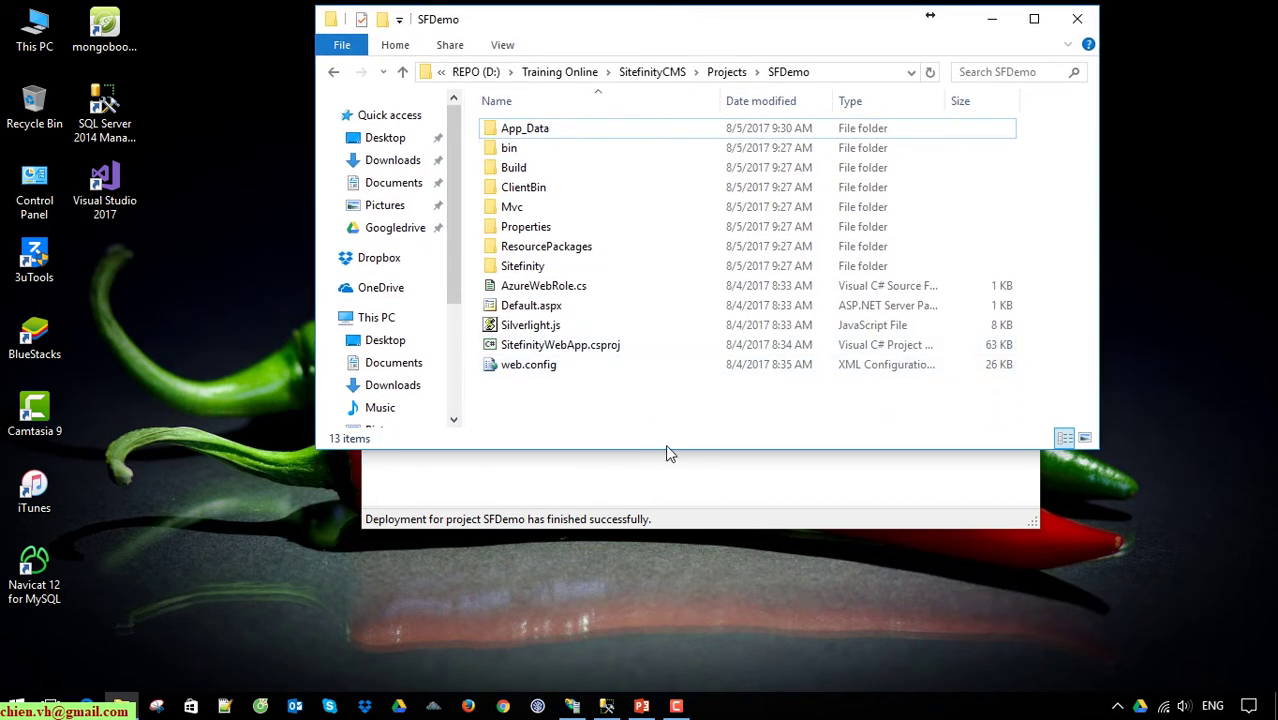
drag(667, 449, 677, 509)
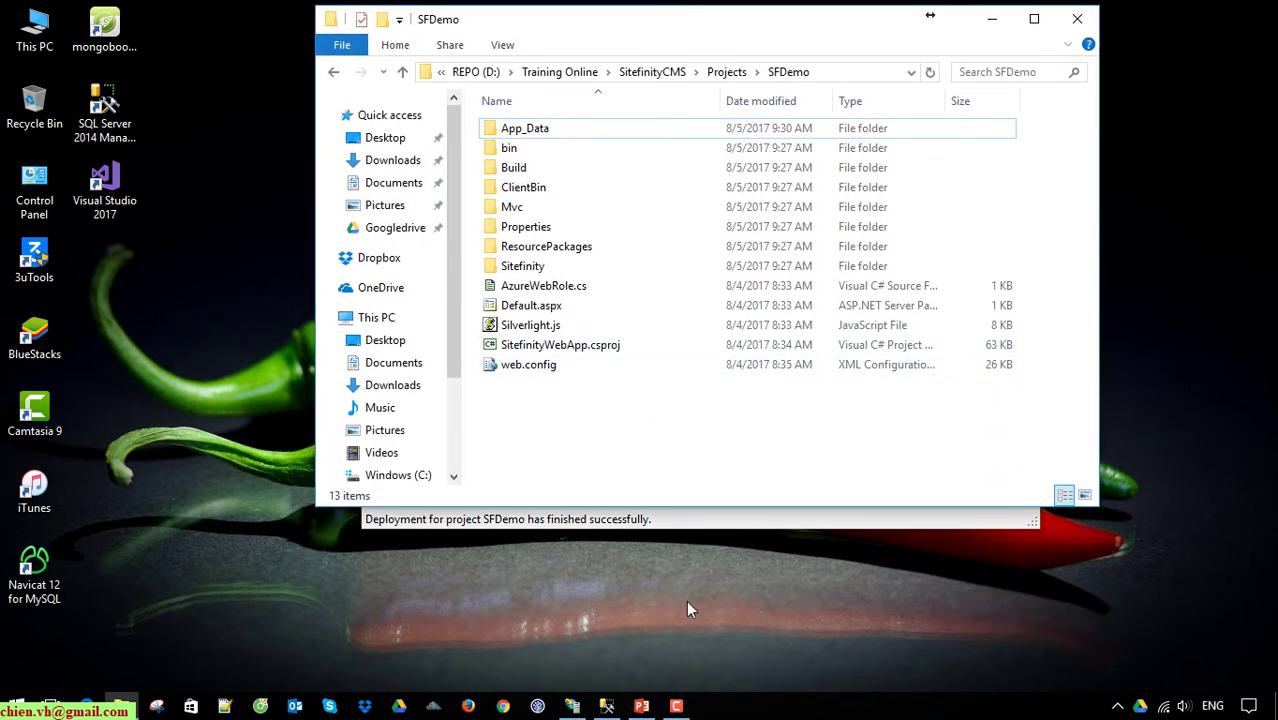
- Switch to SQL Server Management Studio, select the SFDemoDB database, and restore the window down so it sits lower on the desktop
click(607, 706)
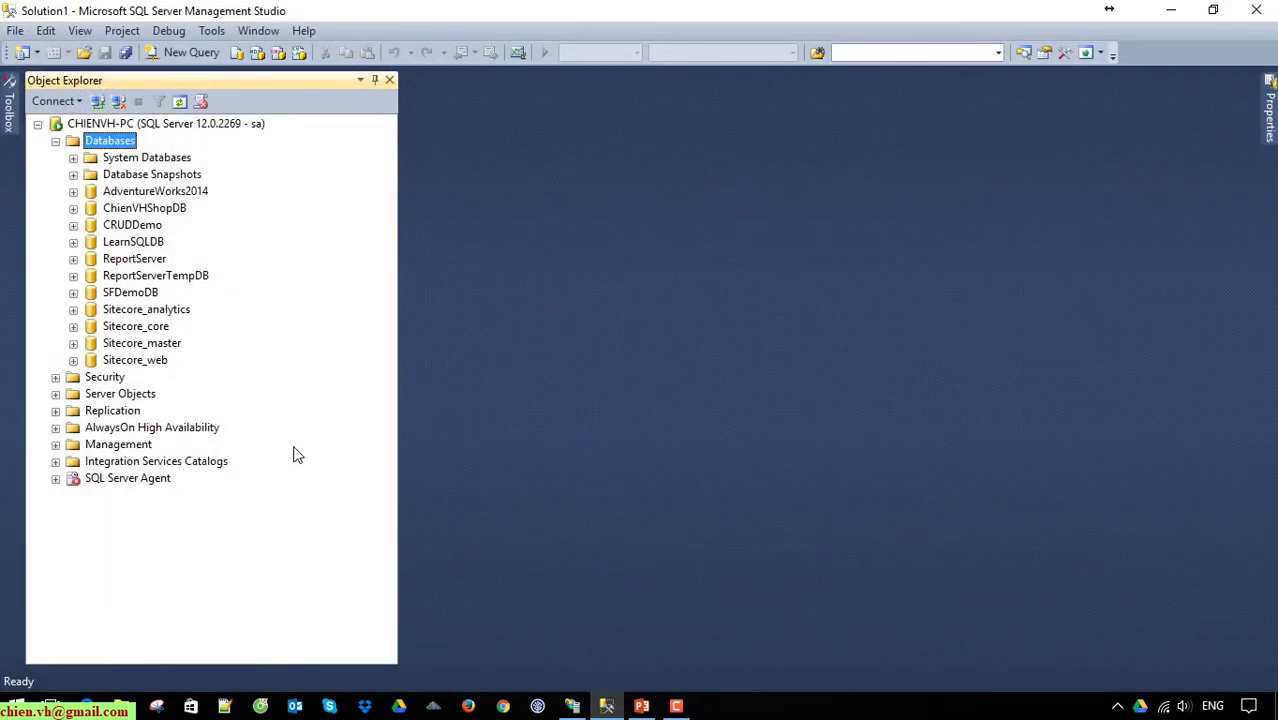
click(131, 295)
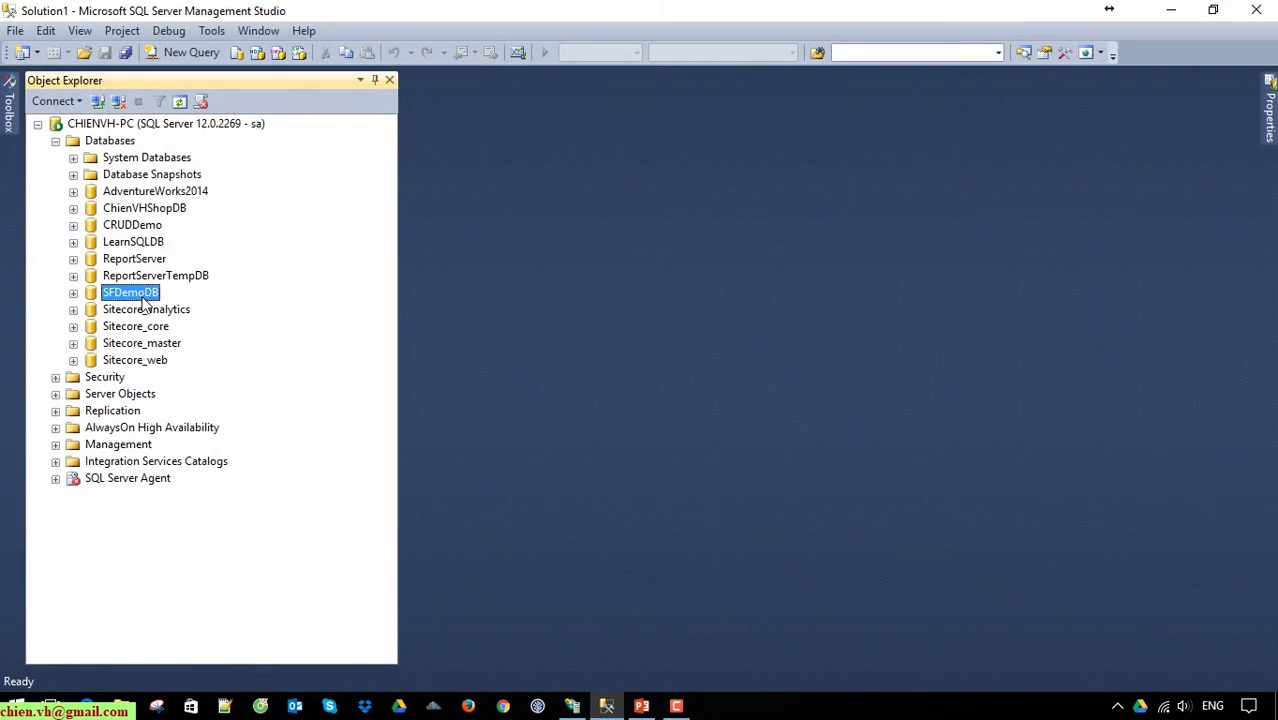
click(1213, 9)
drag(909, 39, 1002, 366)
- Bring the SFDemo folder window to the front and select all its files and folders
click(678, 20)
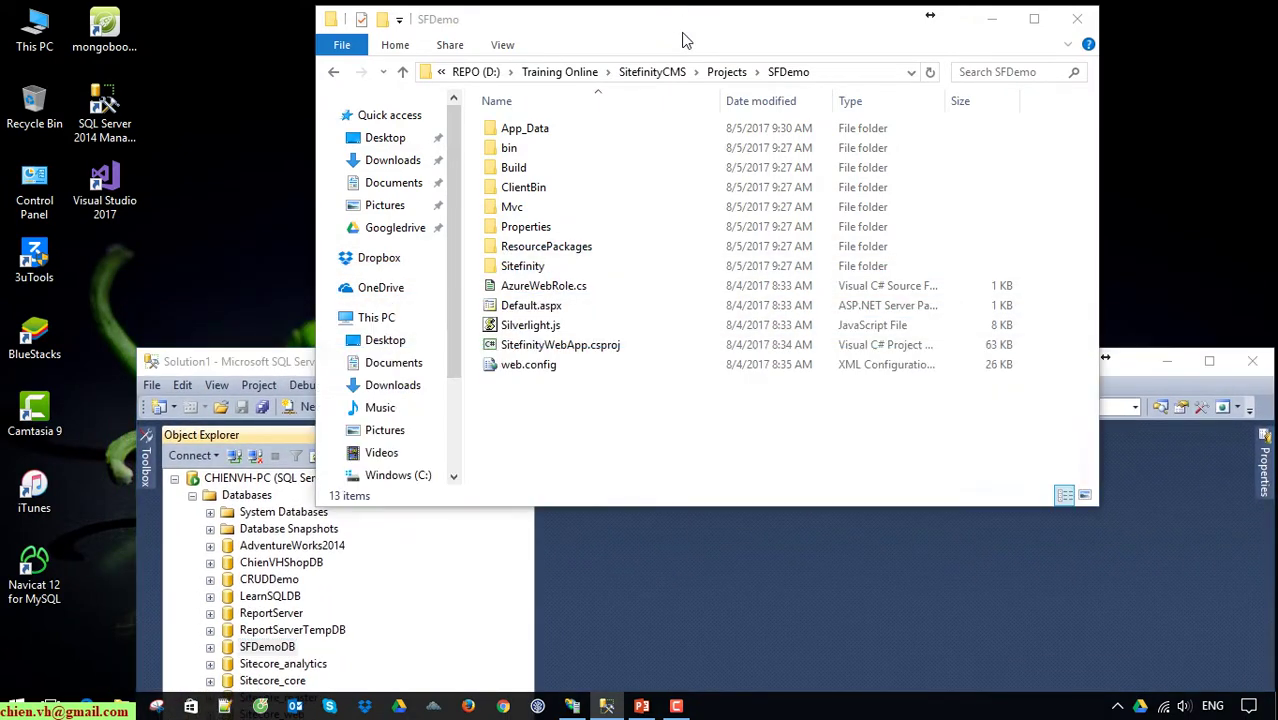
drag(697, 30, 740, 26)
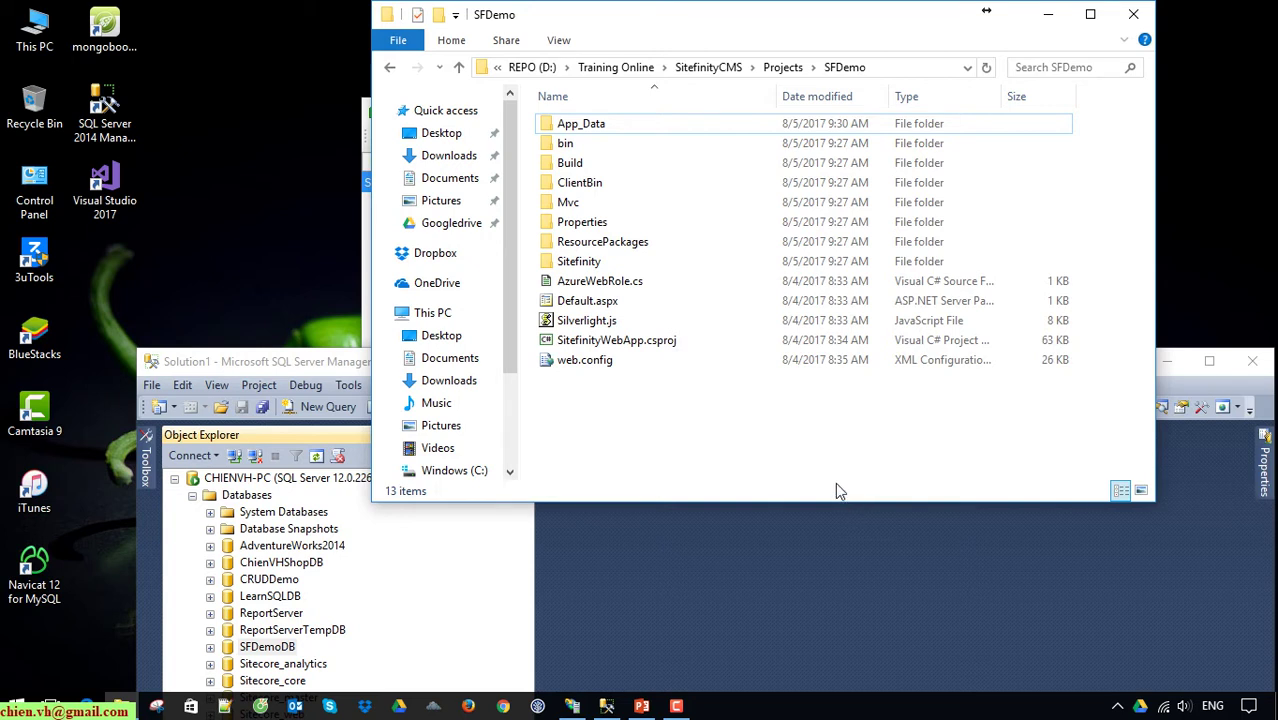
drag(751, 429, 546, 85)
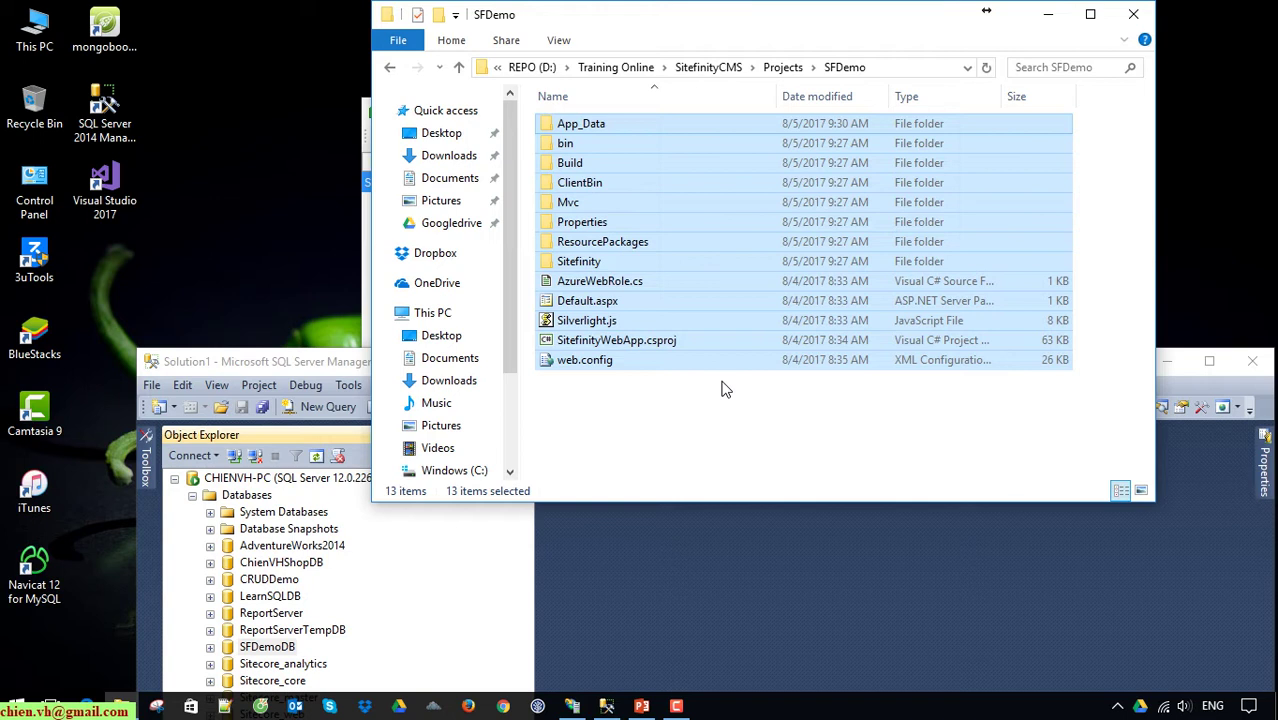
- Rearrange the database and folder windows to review the SFDemoDB database alongside the SFDemo project files
click(420, 361)
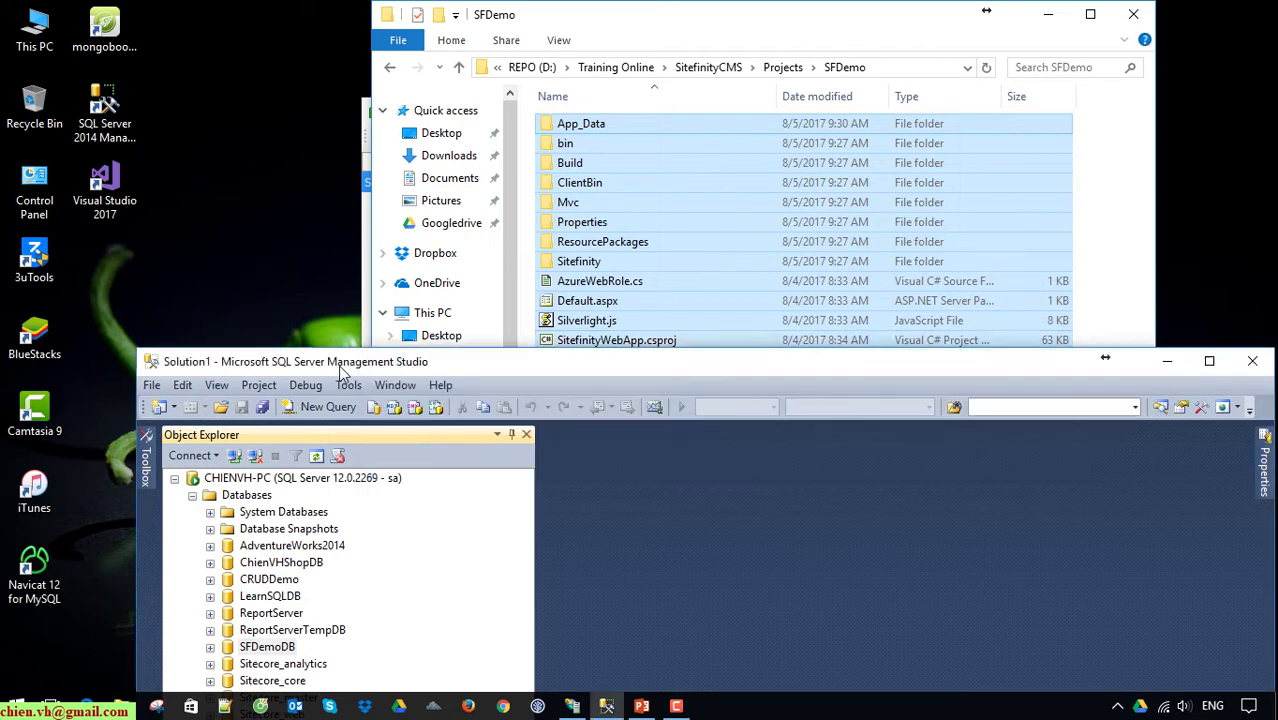
drag(420, 361, 468, 119)
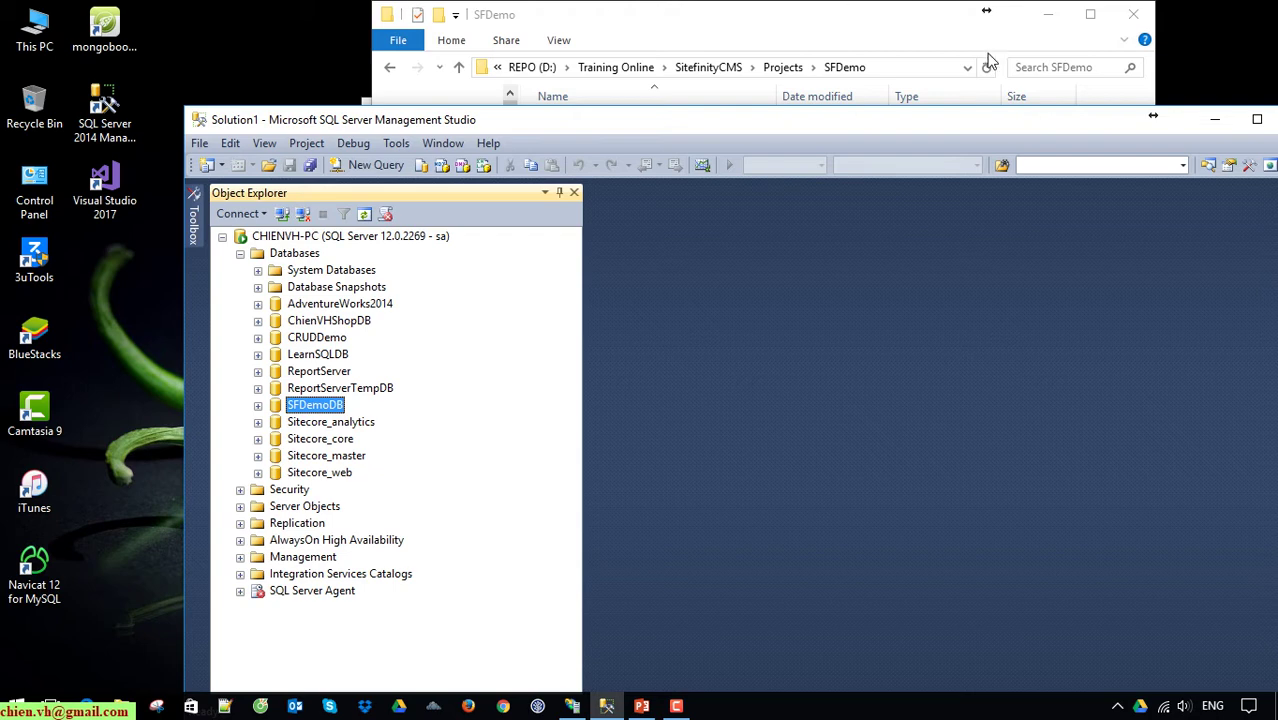
drag(862, 119, 874, 446)
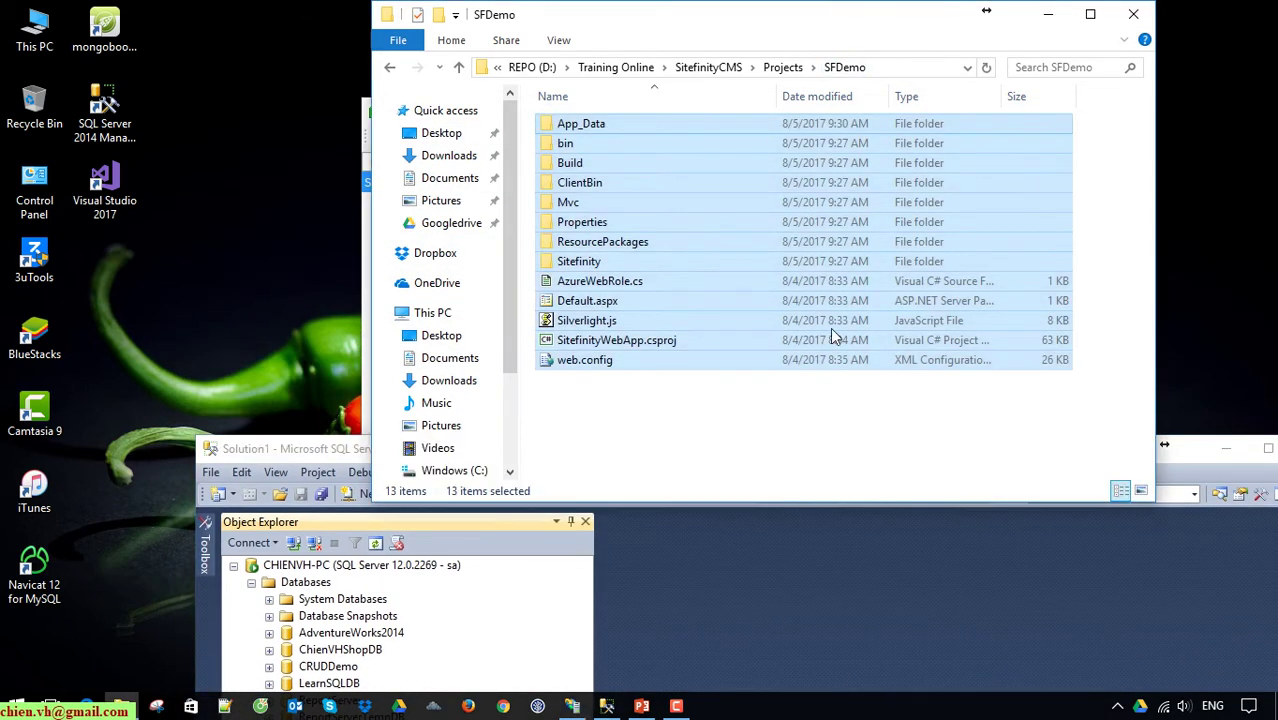
click(893, 471)
click(956, 557)
drag(414, 449, 438, 246)
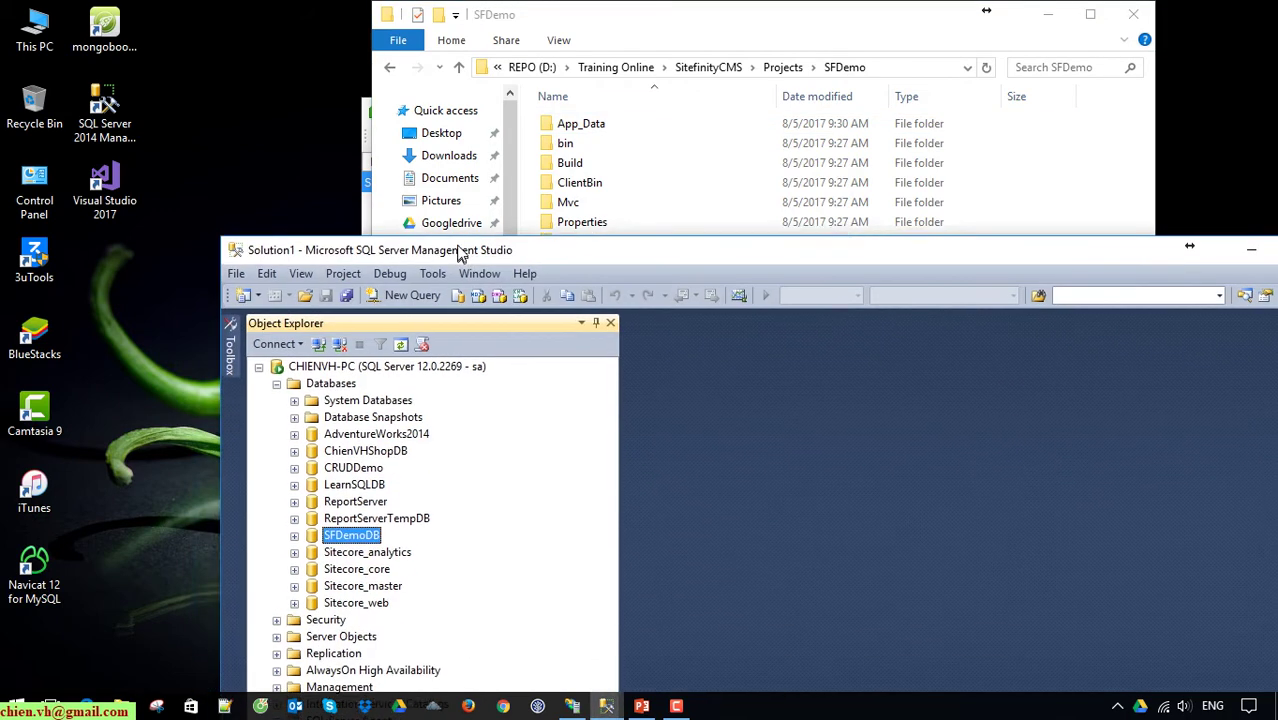
click(354, 548)
click(362, 533)
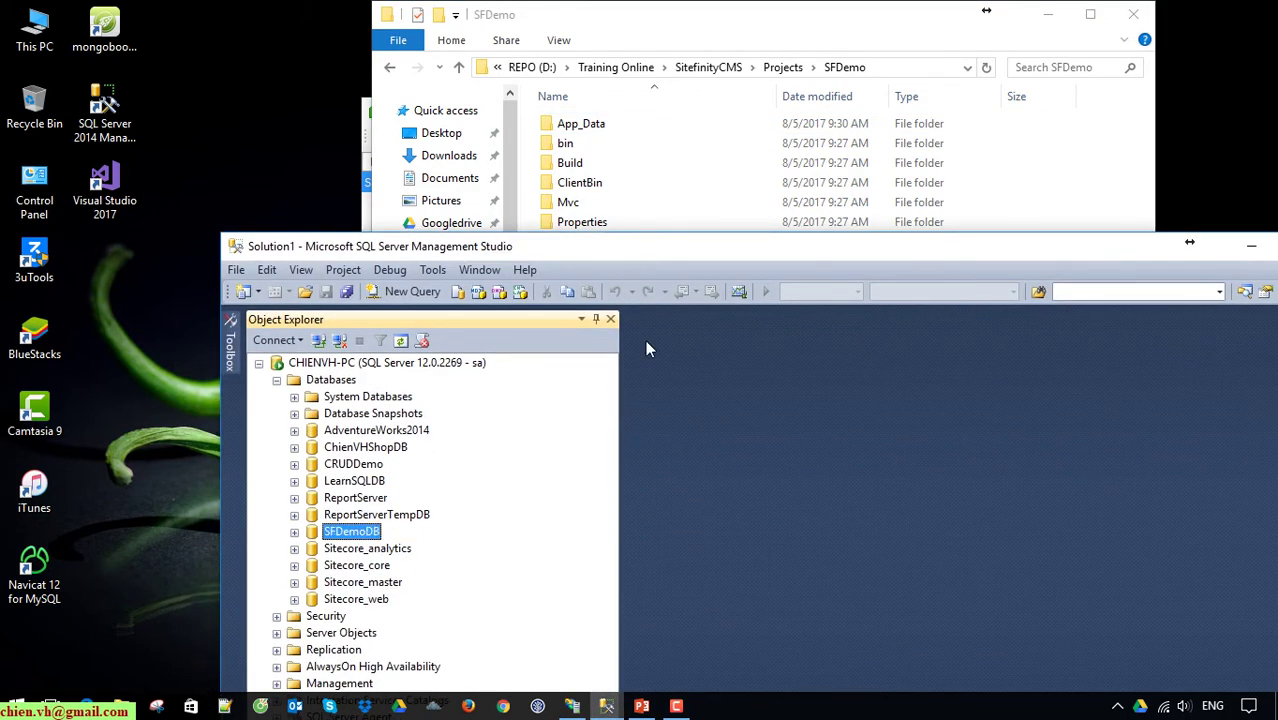
- Duplicate the SFDemo folder inside the Projects folder
click(912, 30)
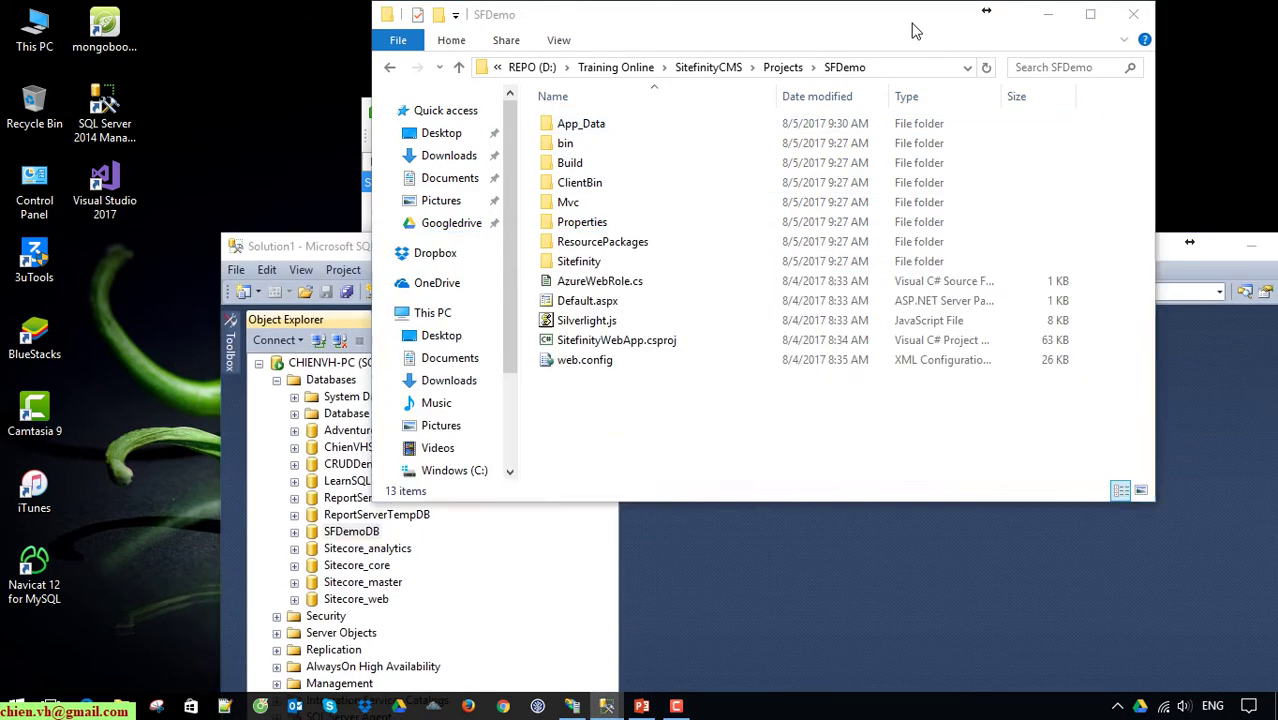
click(782, 67)
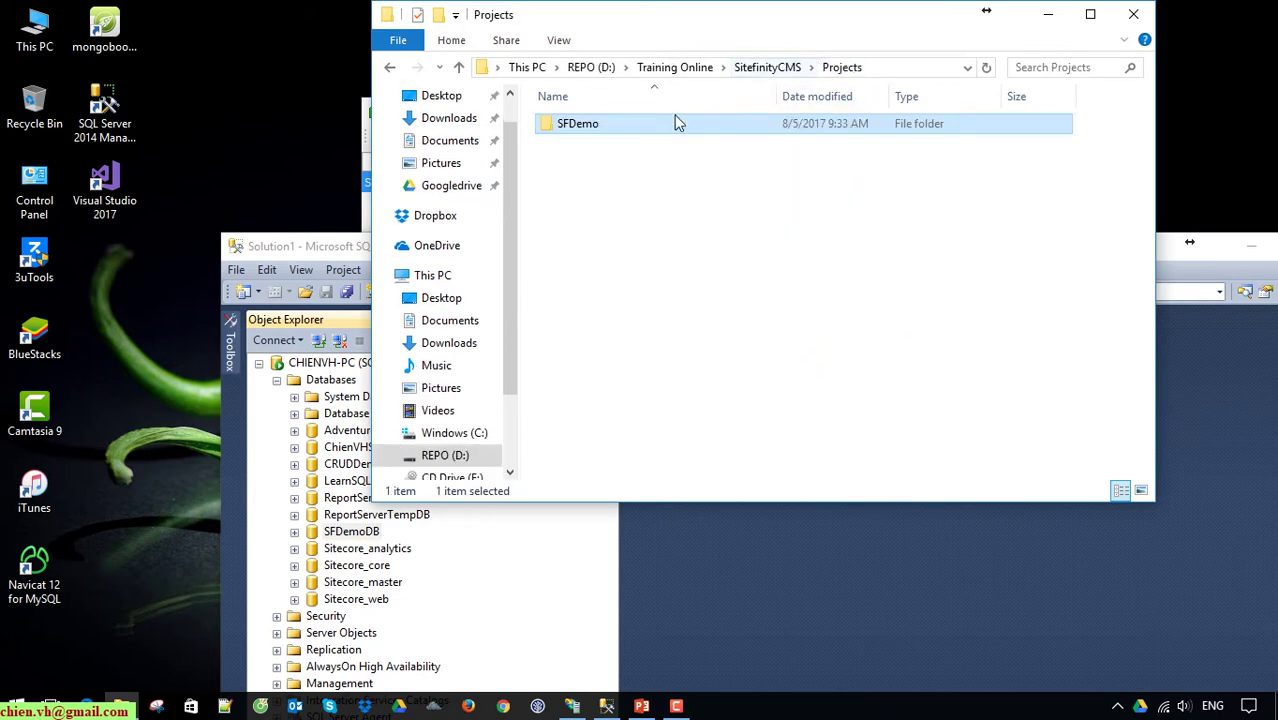
right_click(580, 132)
click(654, 576)
click(885, 243)
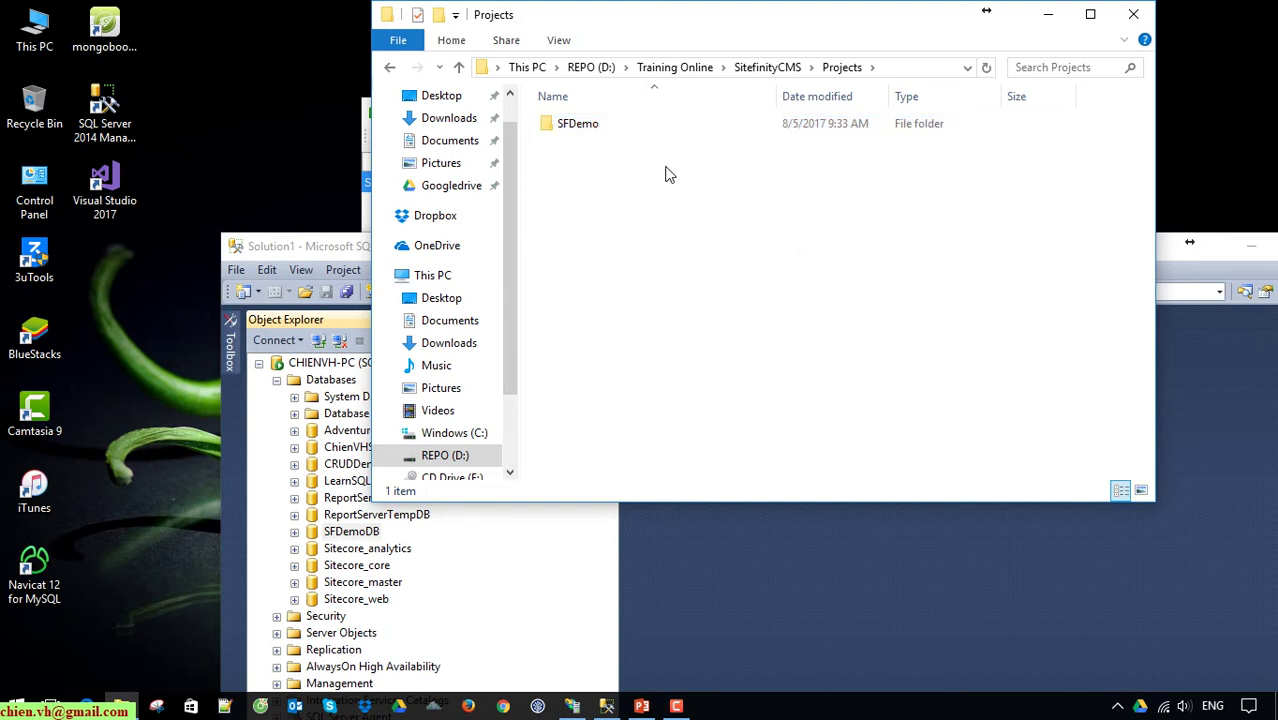
click(568, 133)
right_click(565, 125)
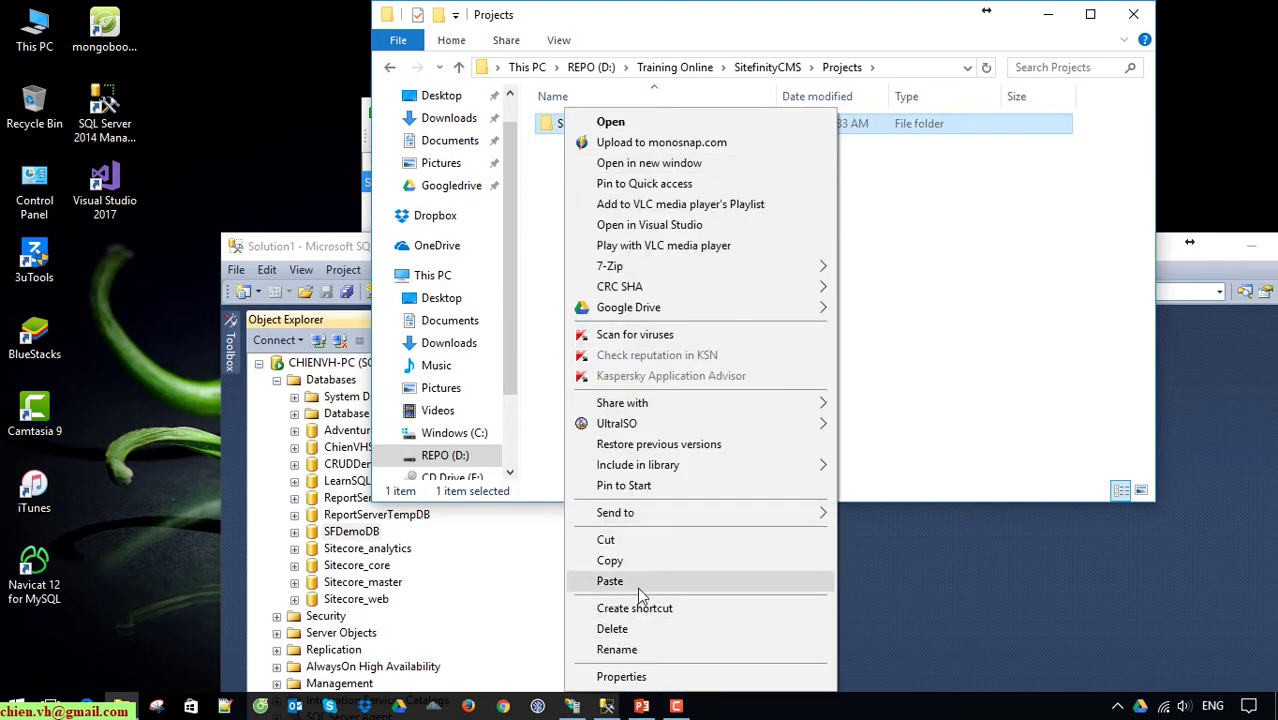
click(632, 557)
click(752, 336)
right_click(668, 258)
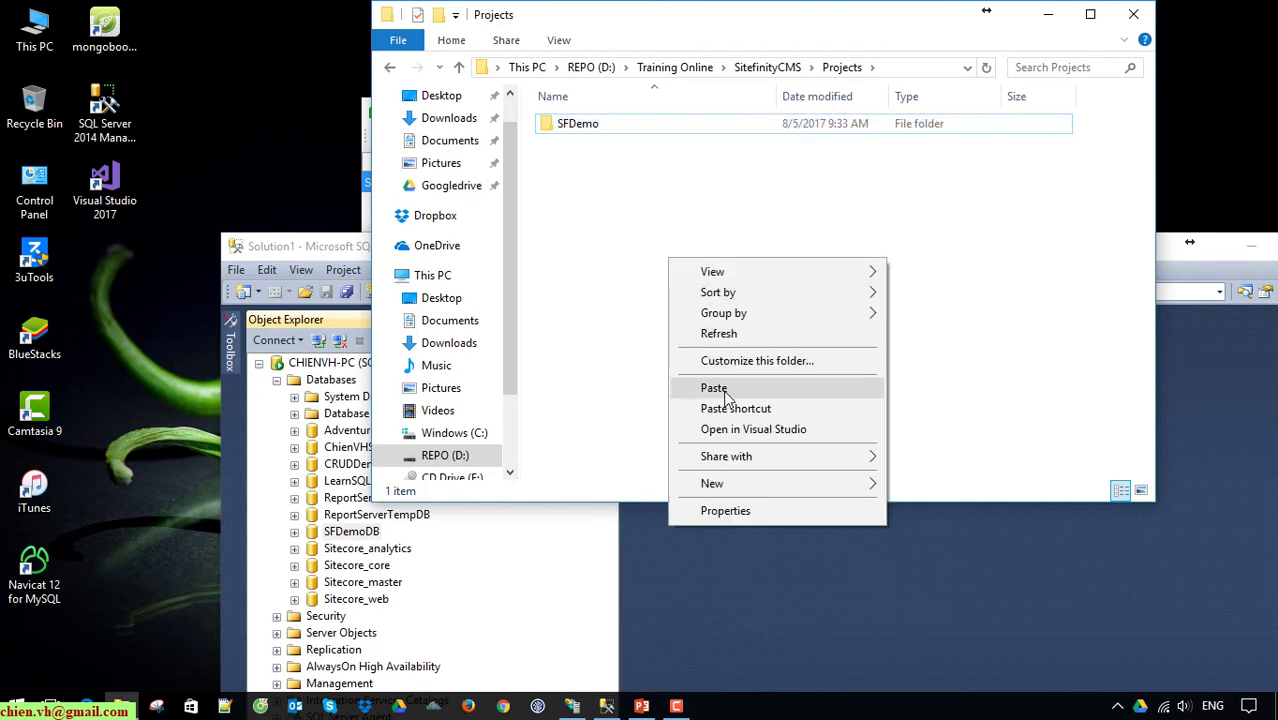
click(728, 399)
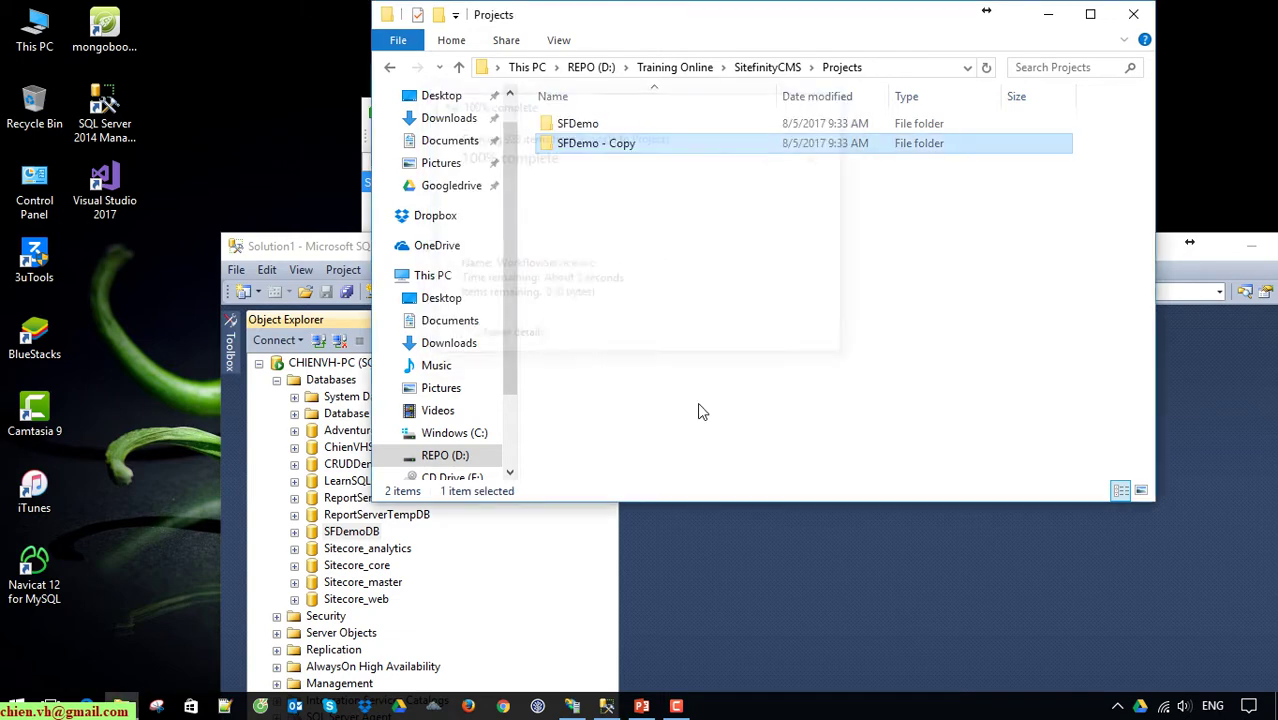
- Rename the duplicated project folder as MySFProject and open it
click(659, 280)
click(598, 148)
right_click(598, 148)
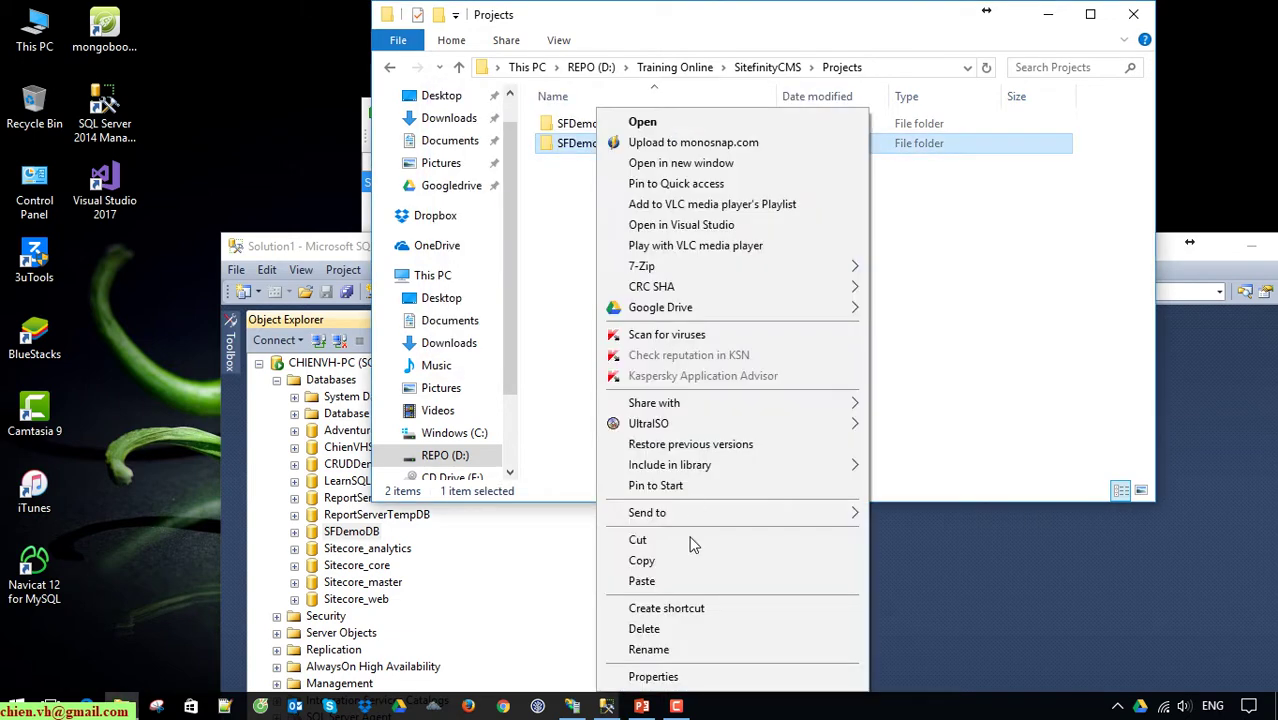
click(680, 651)
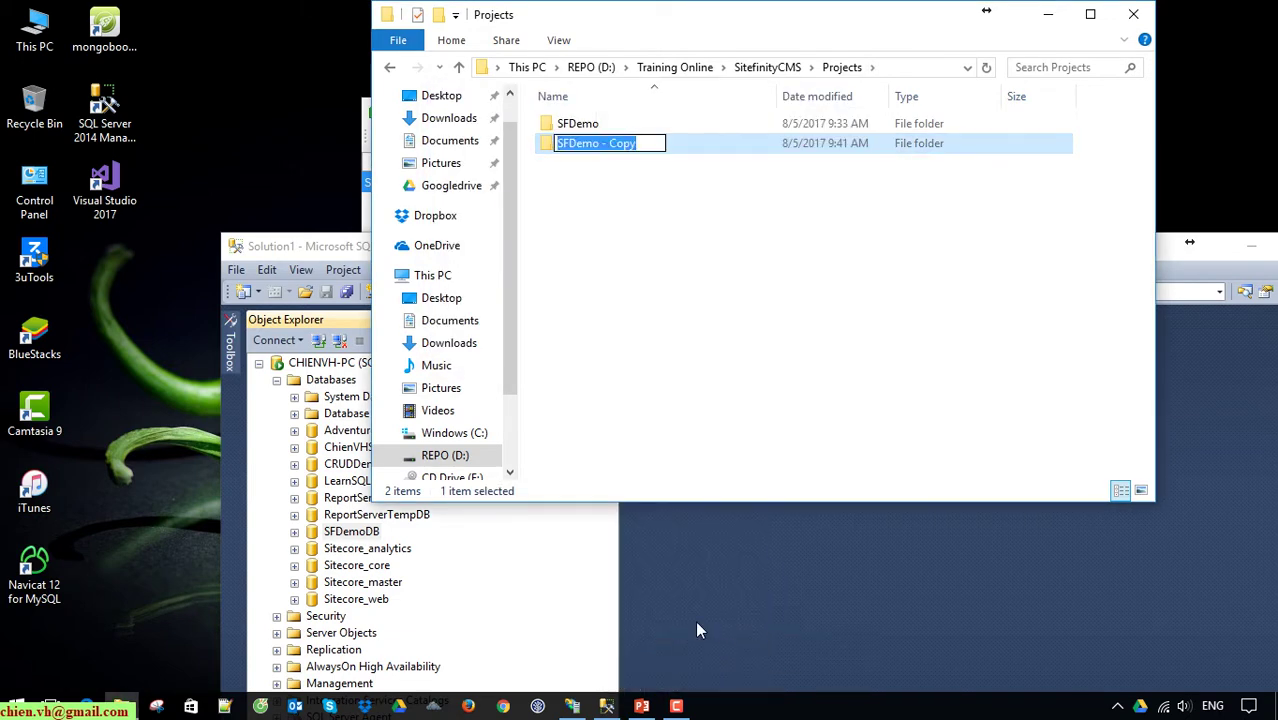
text(My)
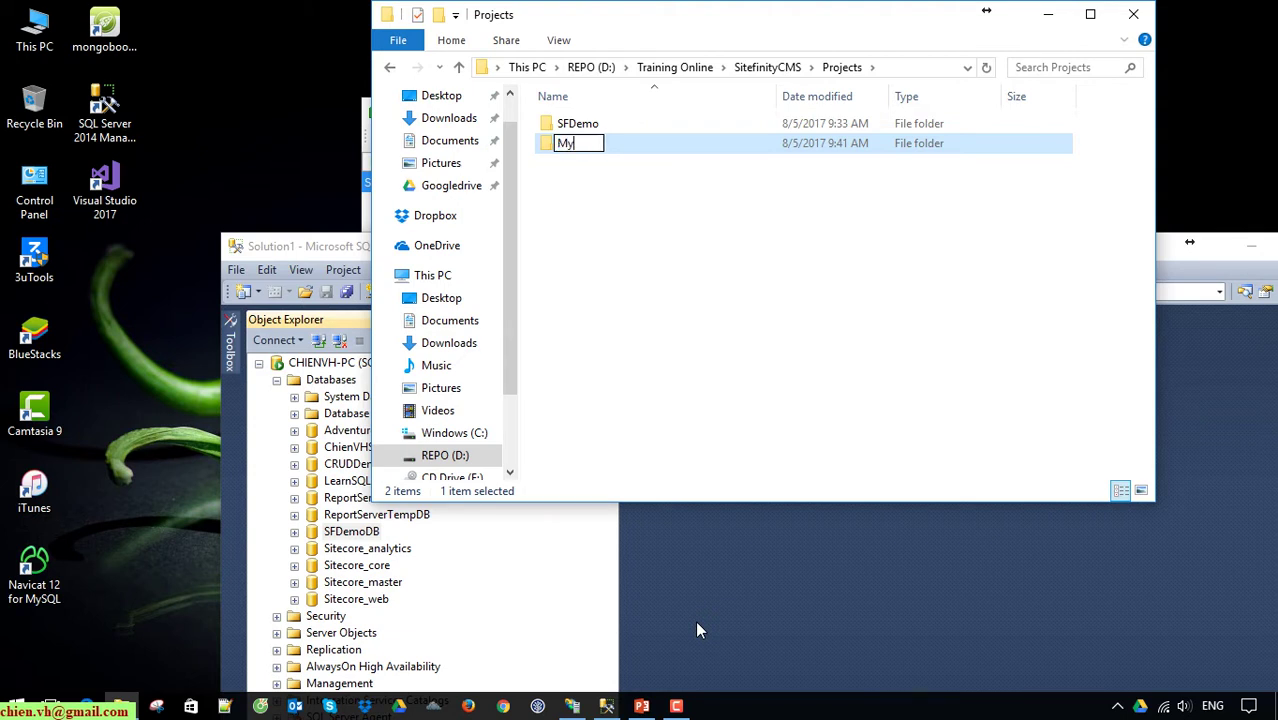
text(SFProject)
key(Return)
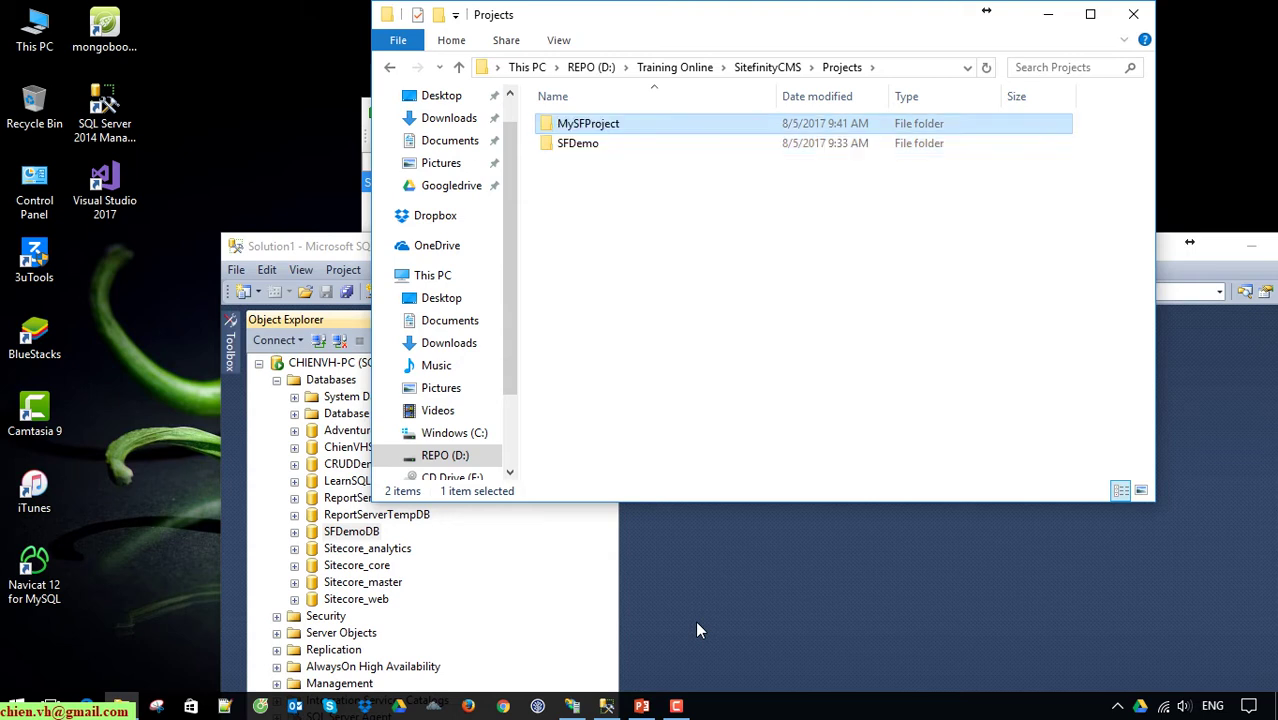
double_click(596, 125)
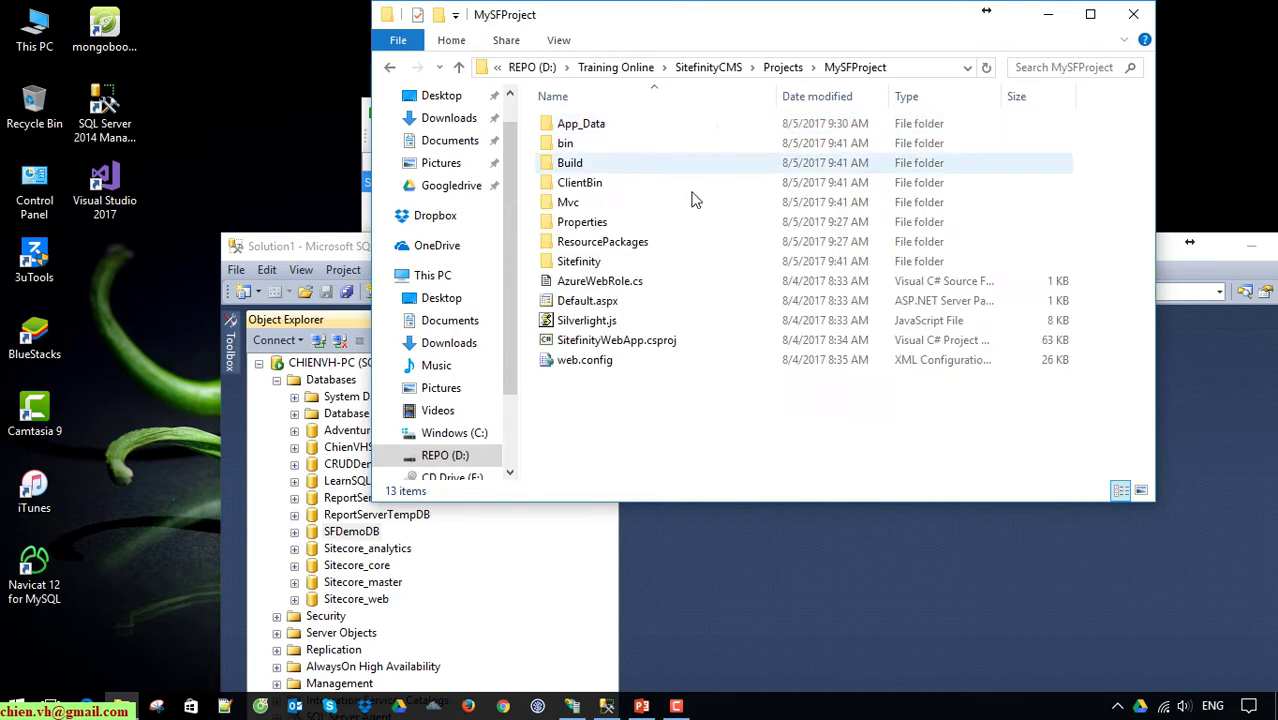
- Maximize SQL Server Management Studio and open the Back Up Database settings for SFDemoDB
click(830, 590)
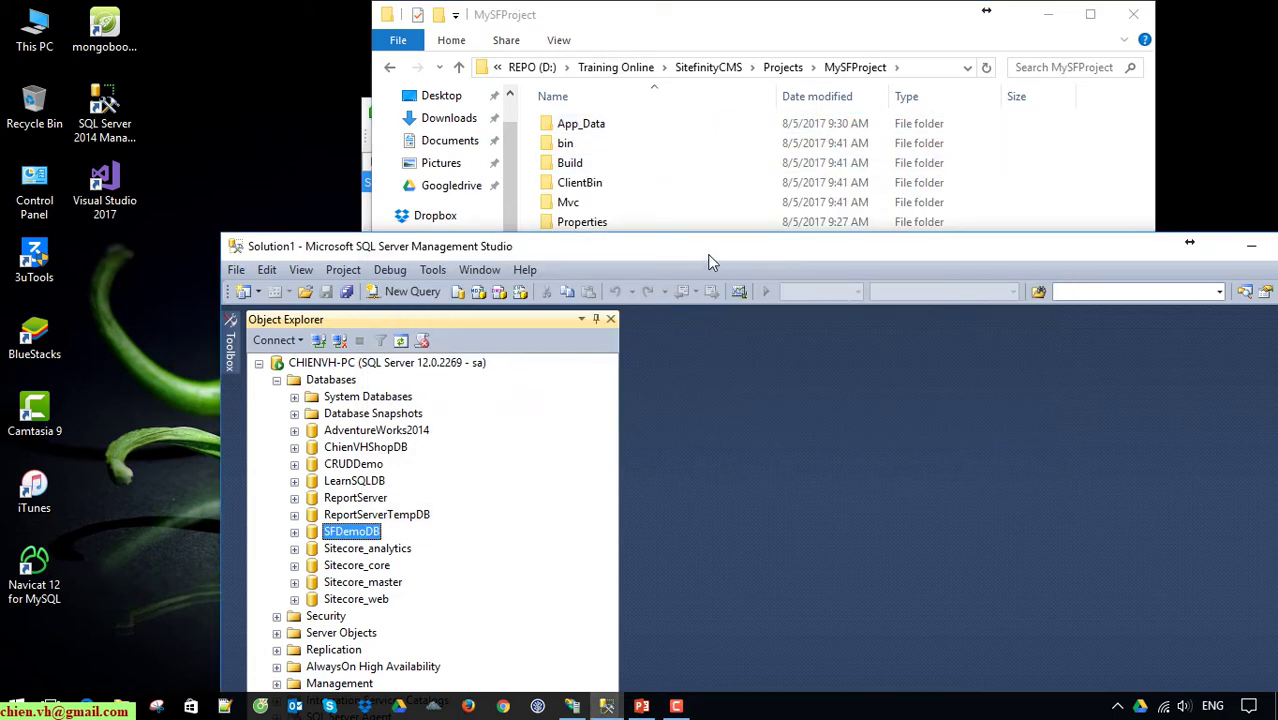
drag(707, 254, 675, 82)
double_click(675, 78)
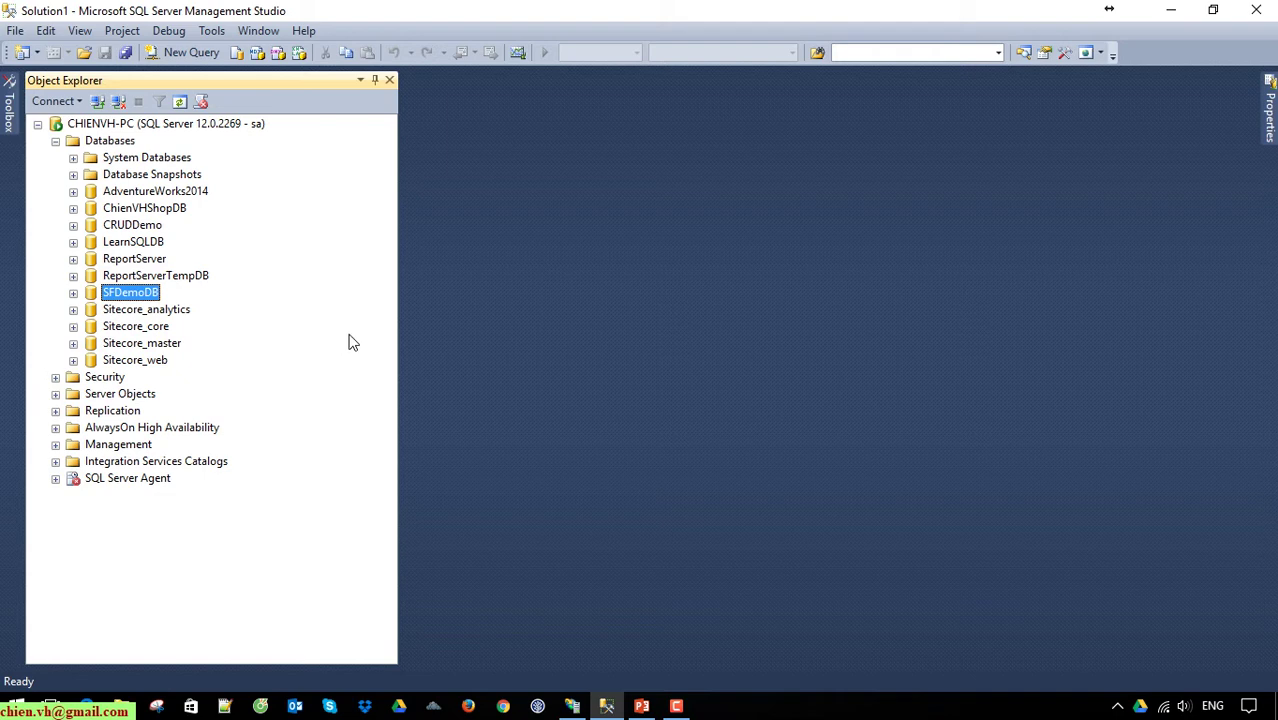
right_click(110, 297)
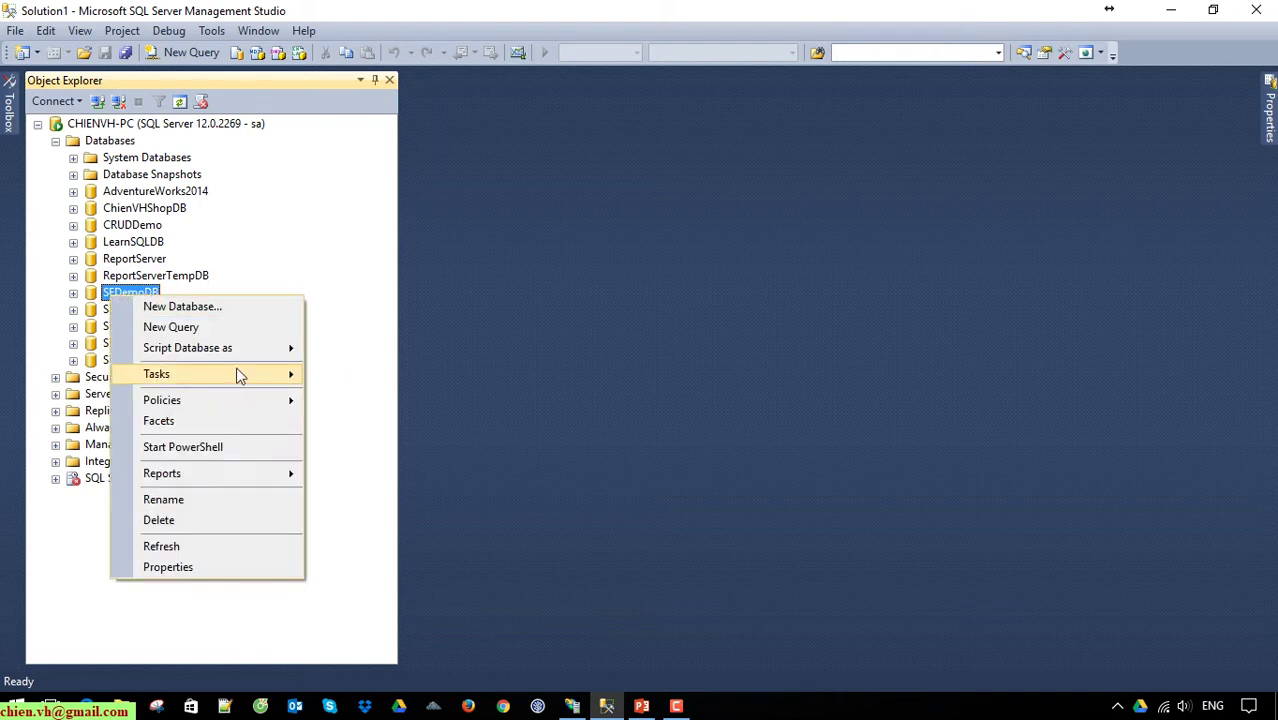
mouse_move(248, 377)
click(381, 322)
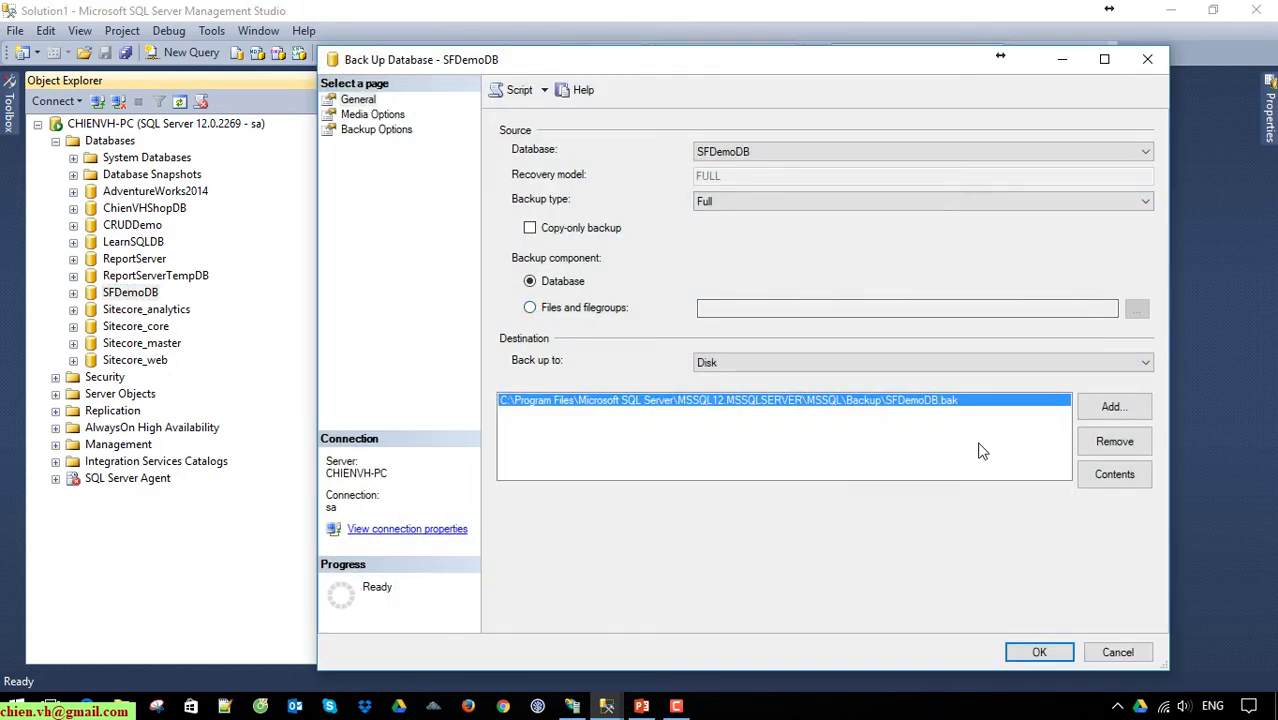
- Remove the default backup destination and browse to the D: drive for a new backup file location
click(1113, 443)
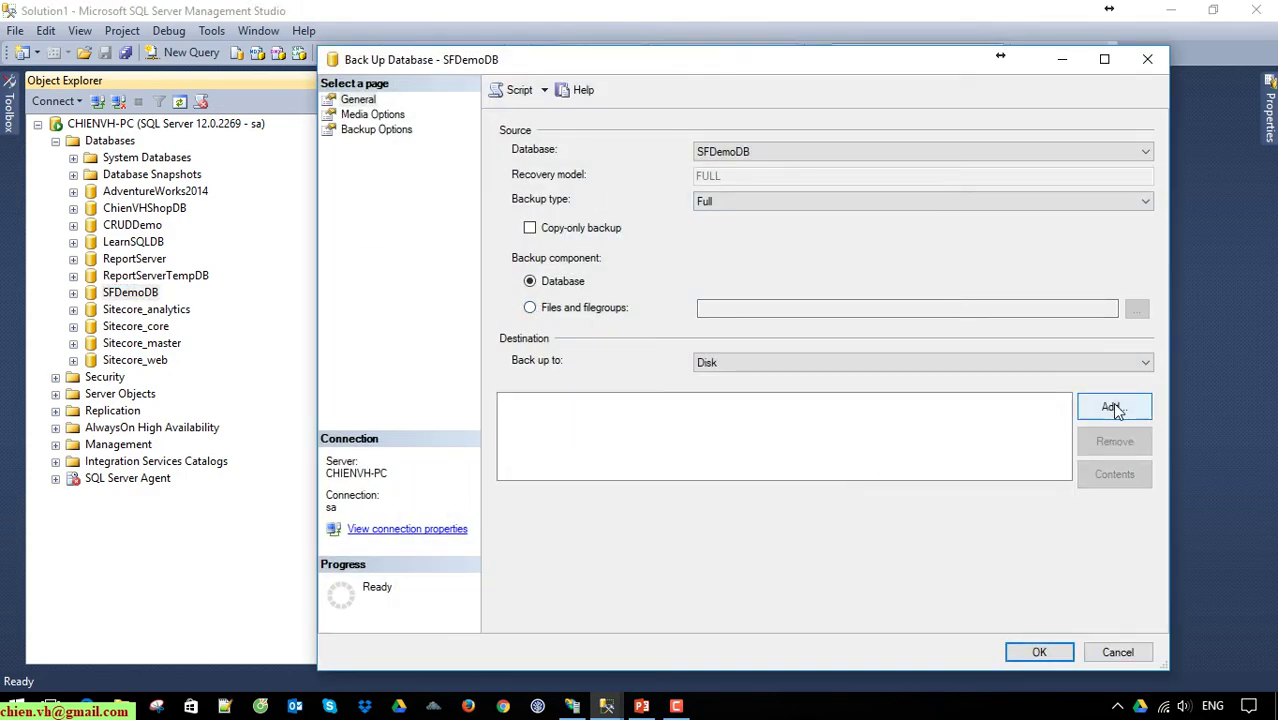
click(1113, 406)
click(796, 352)
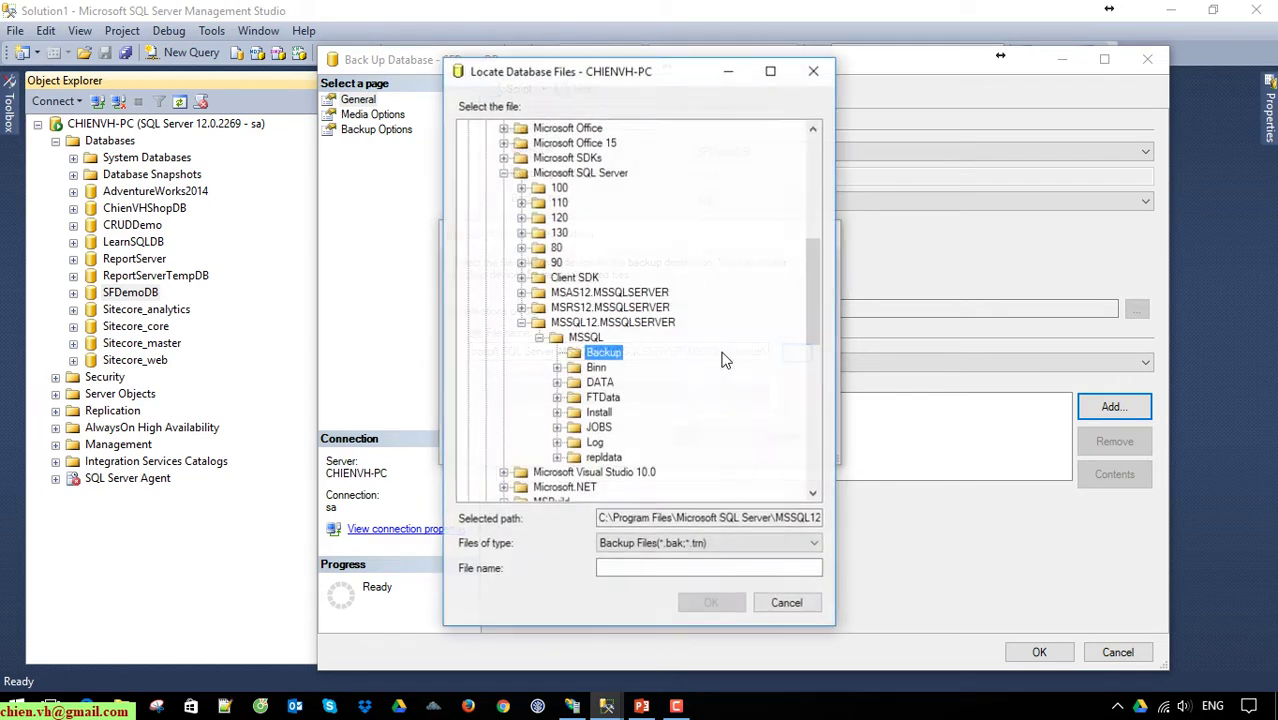
drag(812, 307, 828, 478)
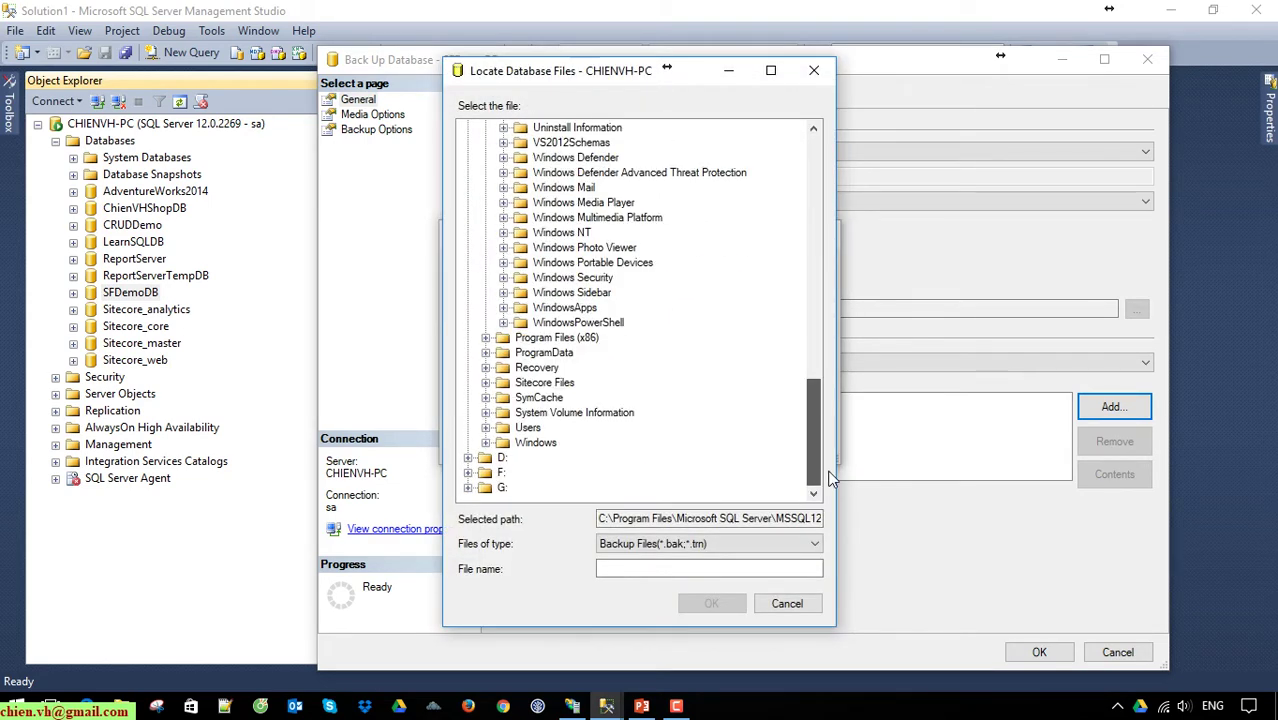
click(468, 457)
click(486, 307)
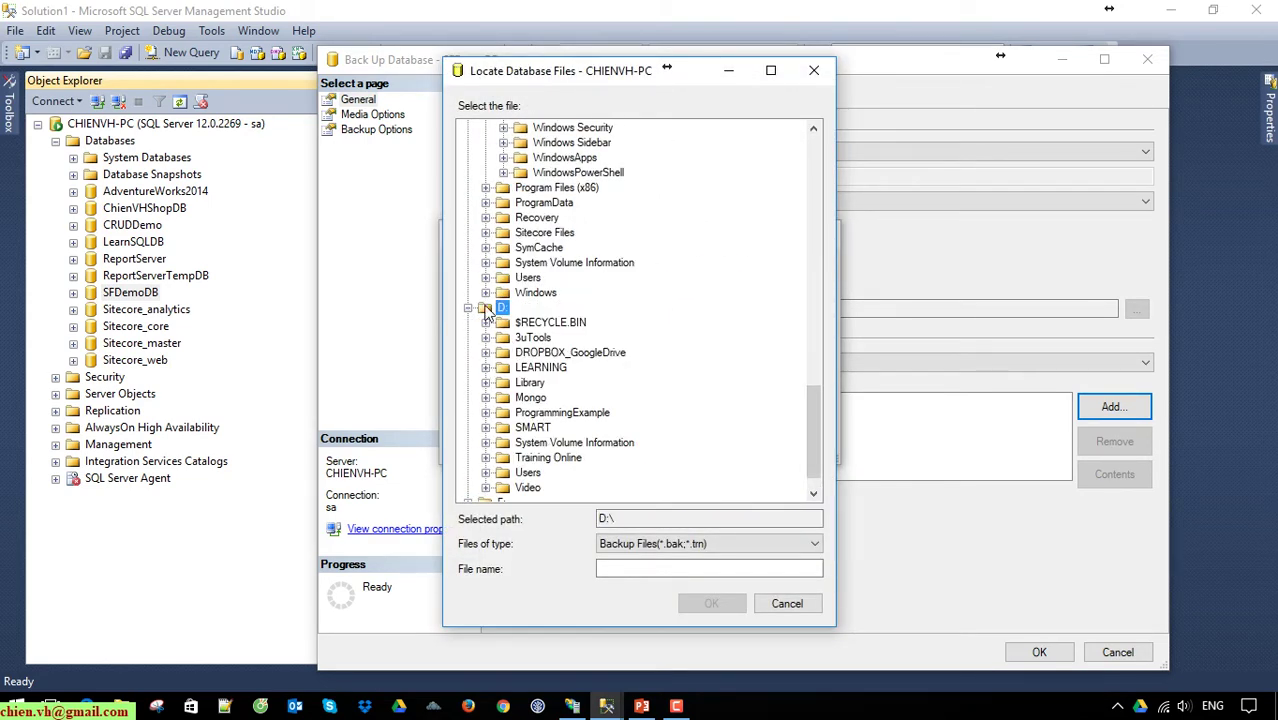
- Name the backup file SFProject.bak on the D: drive and run the full backup of SFDemoDB
click(683, 568)
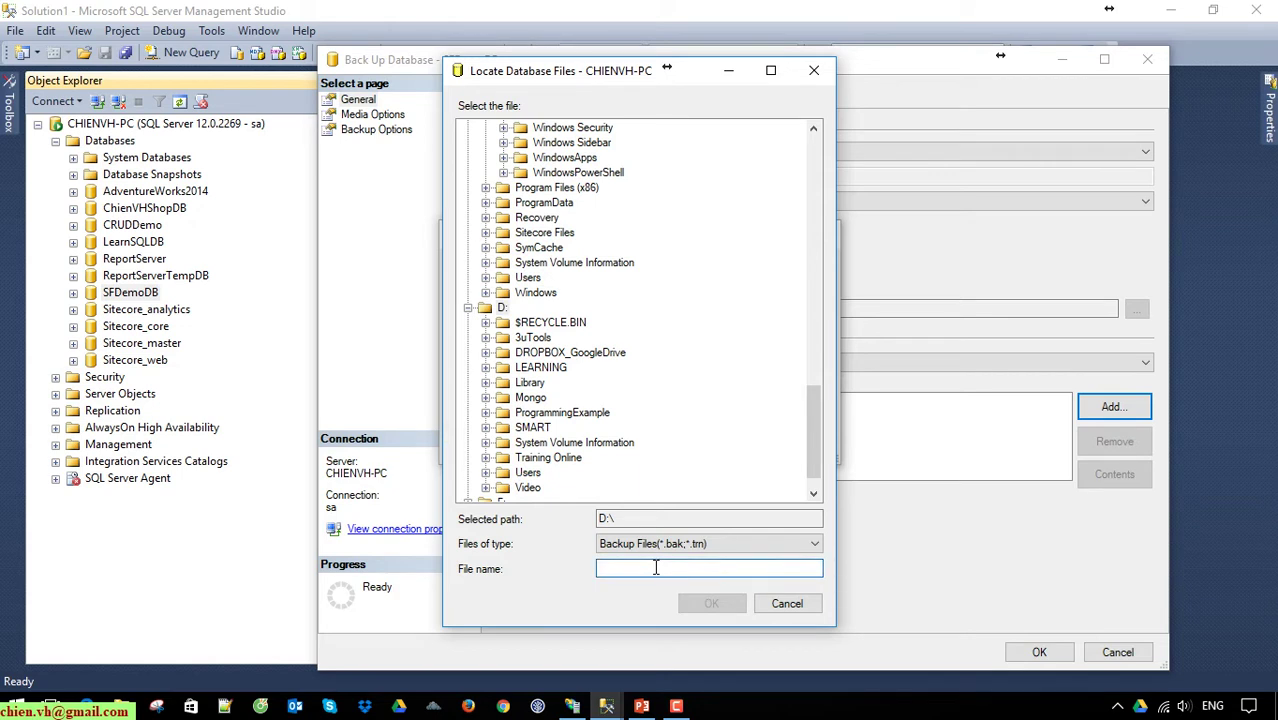
text(SF)
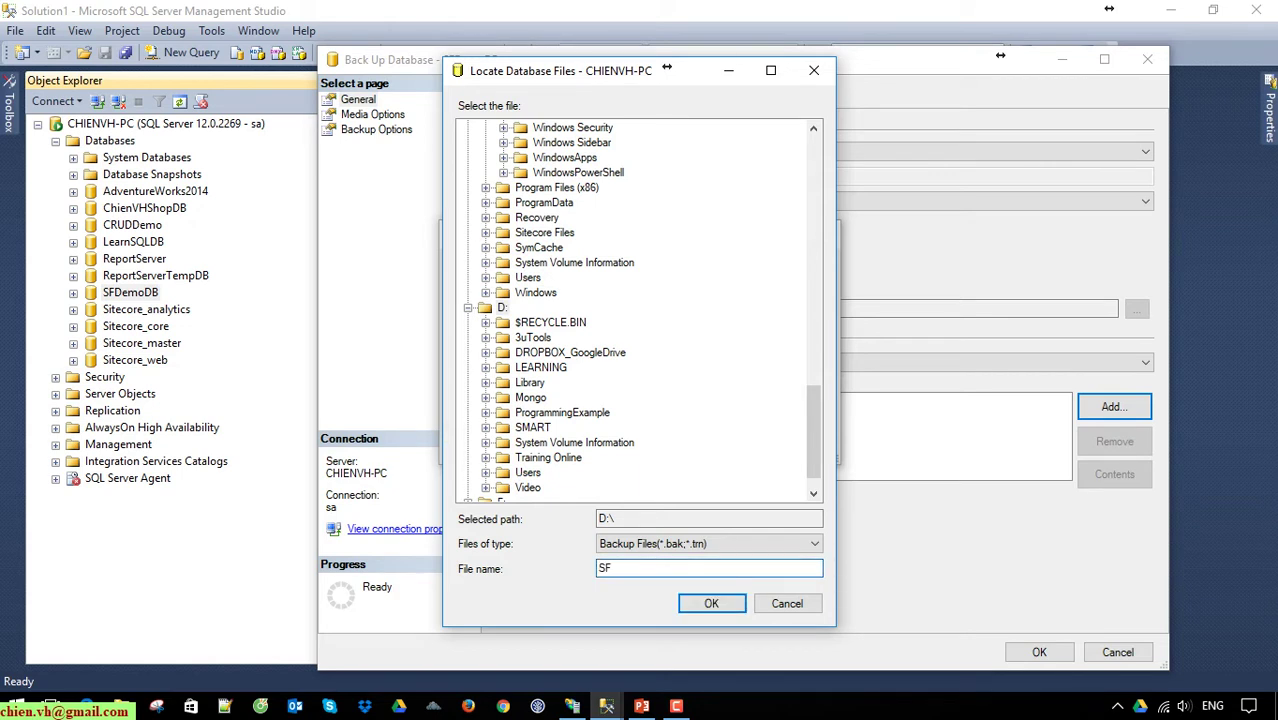
text(Project.bak)
drag(686, 570, 645, 568)
click(688, 575)
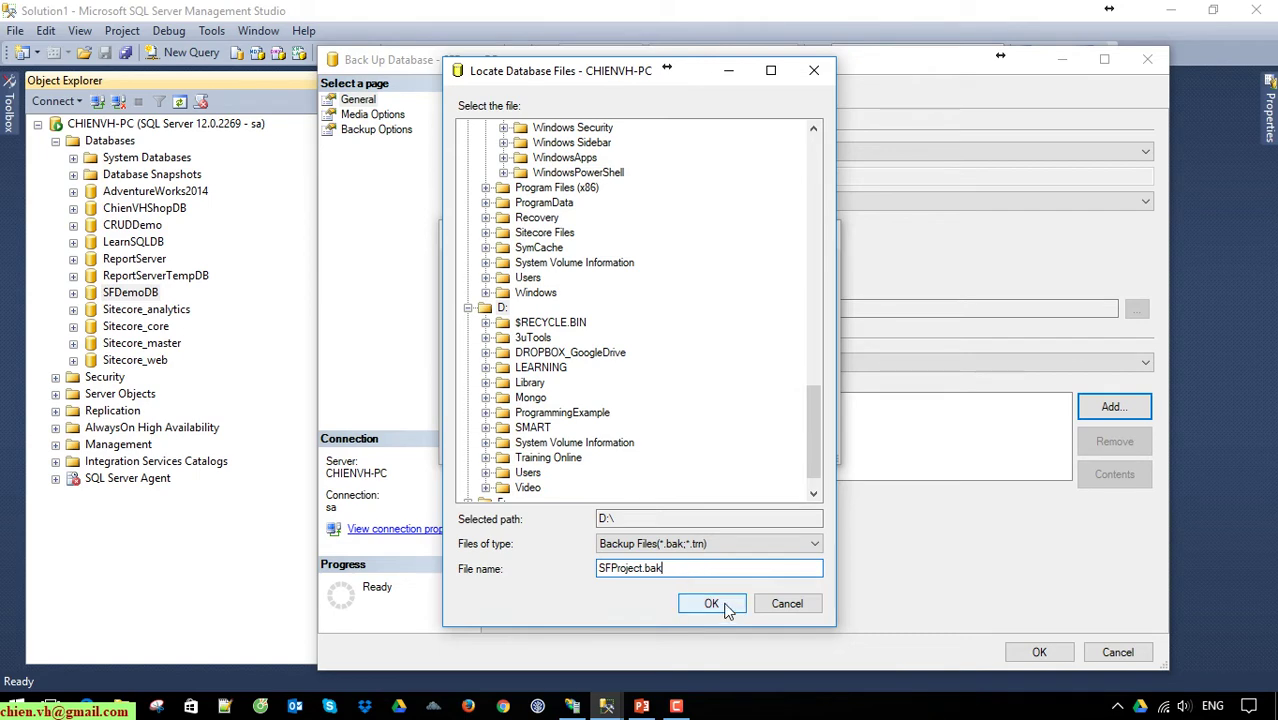
click(724, 606)
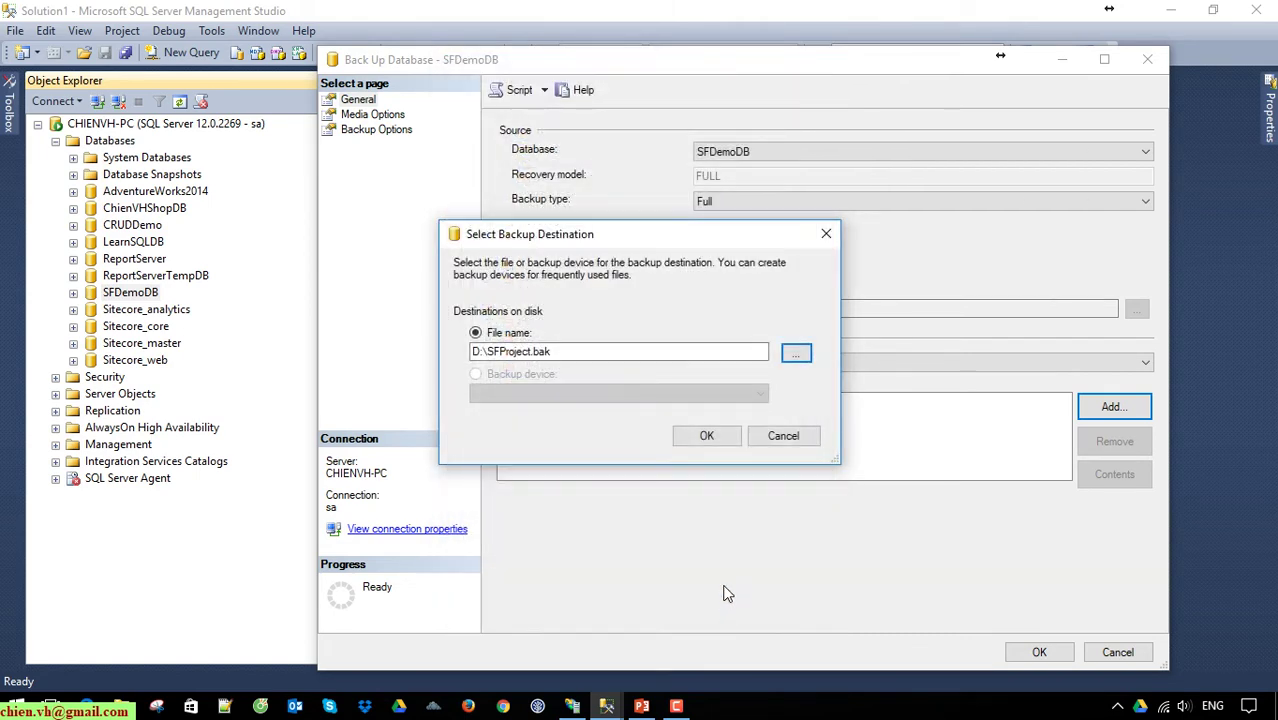
click(707, 436)
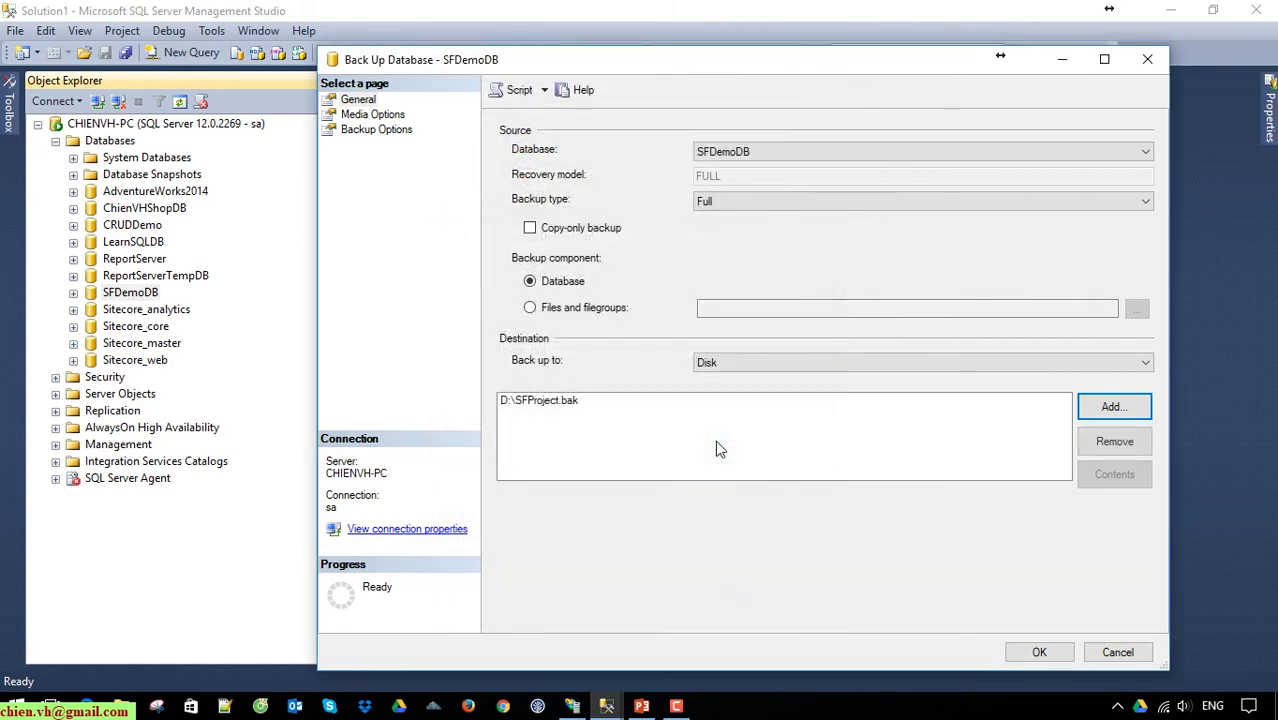
click(1040, 653)
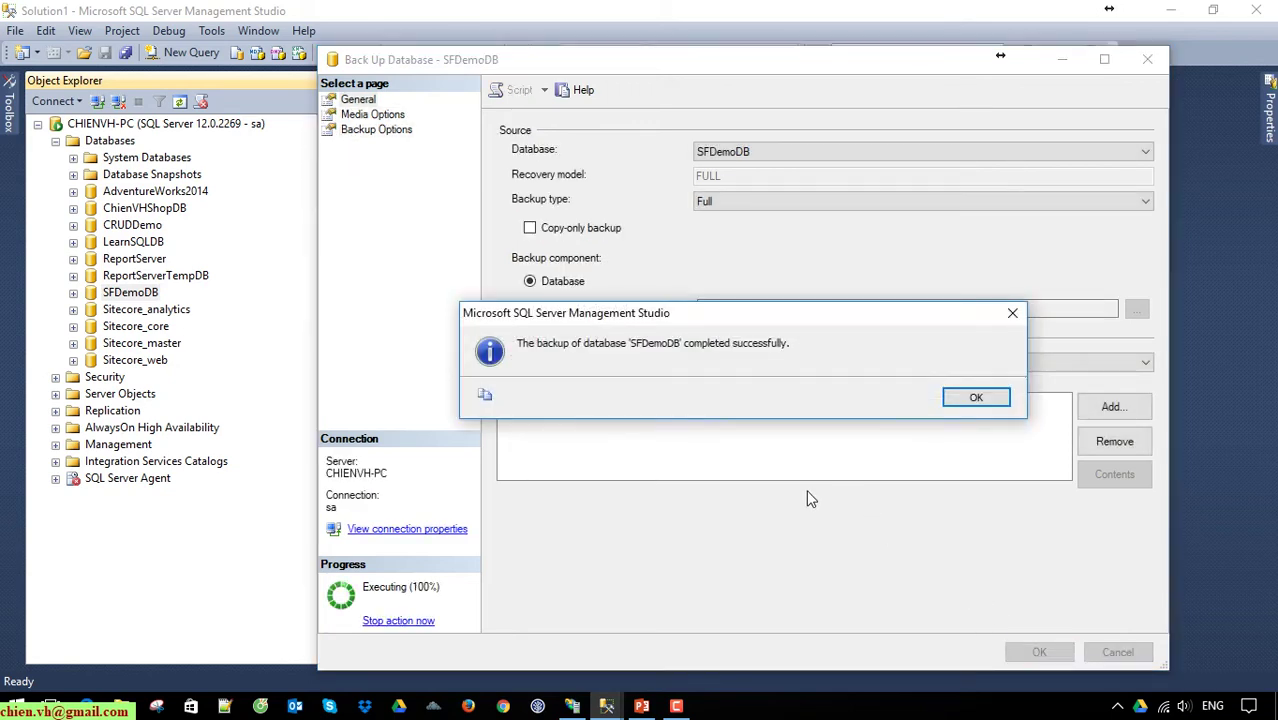
click(970, 401)
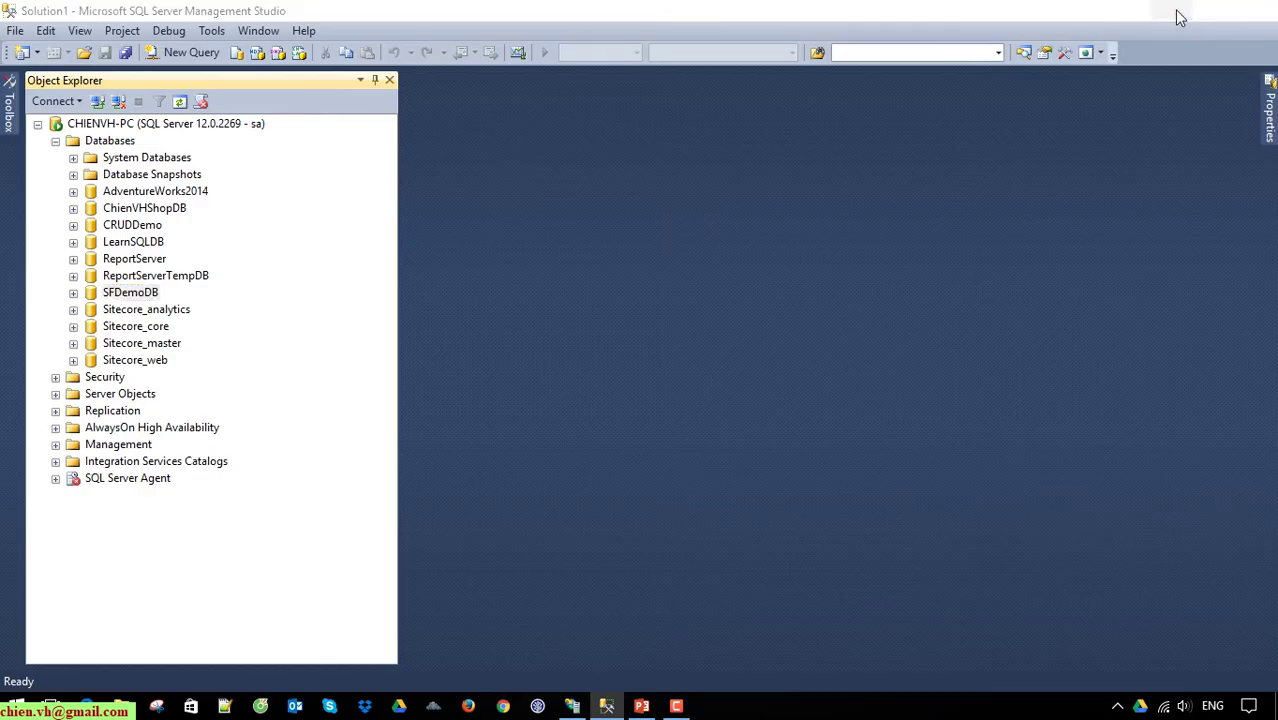
- Minimize SQL Server Management Studio and locate the SFProject.bak backup file on the D: drive in File Explorer
click(1171, 10)
double_click(35, 30)
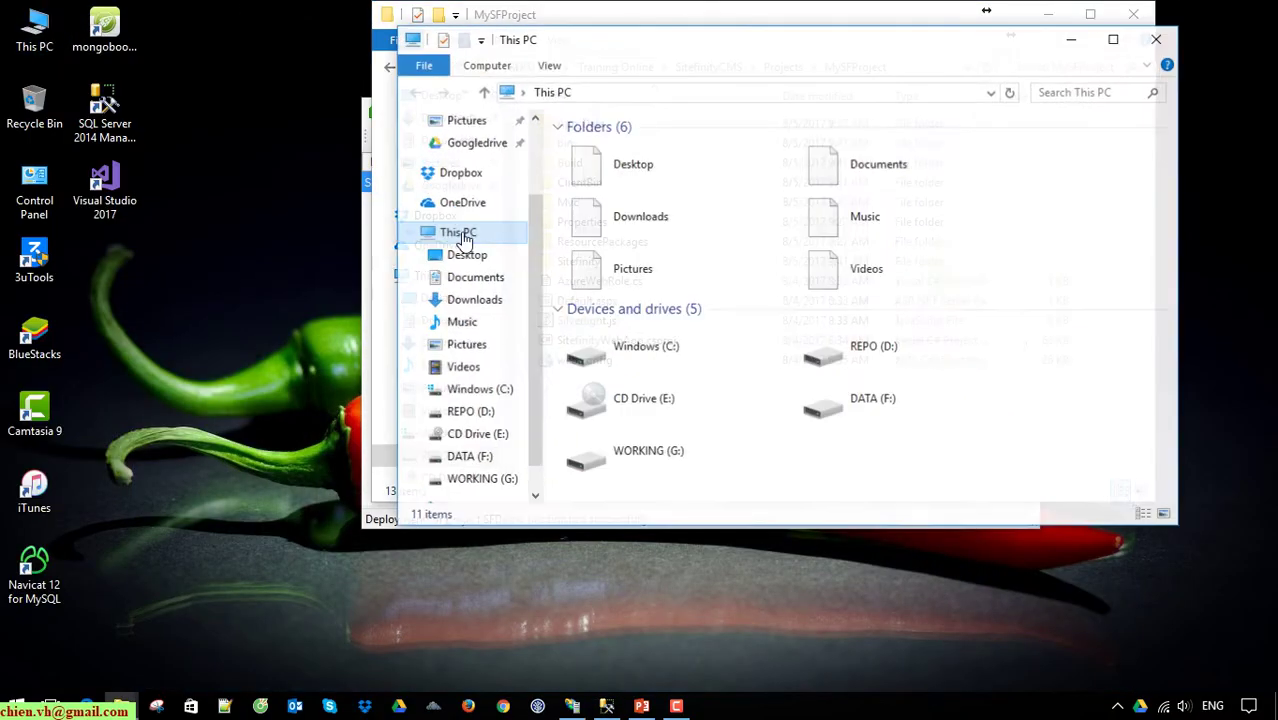
double_click(921, 343)
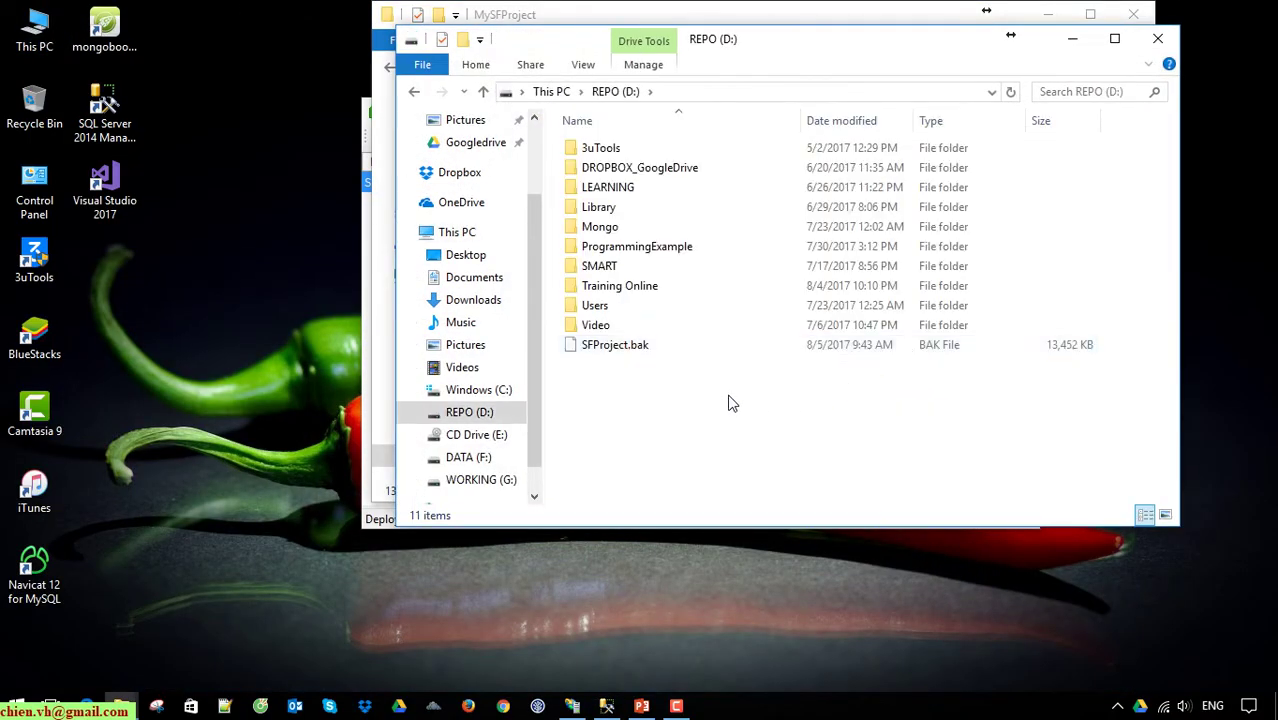
click(633, 348)
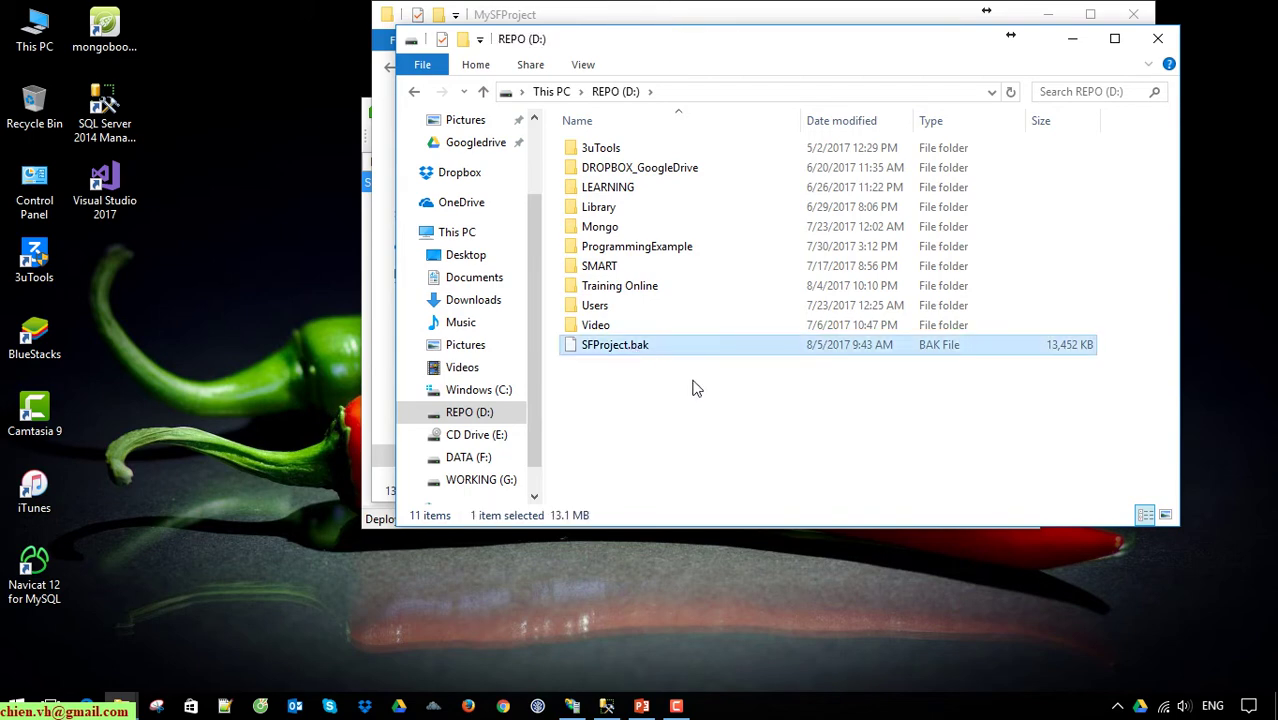
drag(679, 405, 633, 348)
click(702, 405)
- Move the D: drive window aside to view the SFProject.bak file next to the MySFProject folder window
drag(792, 40, 953, 80)
click(774, 372)
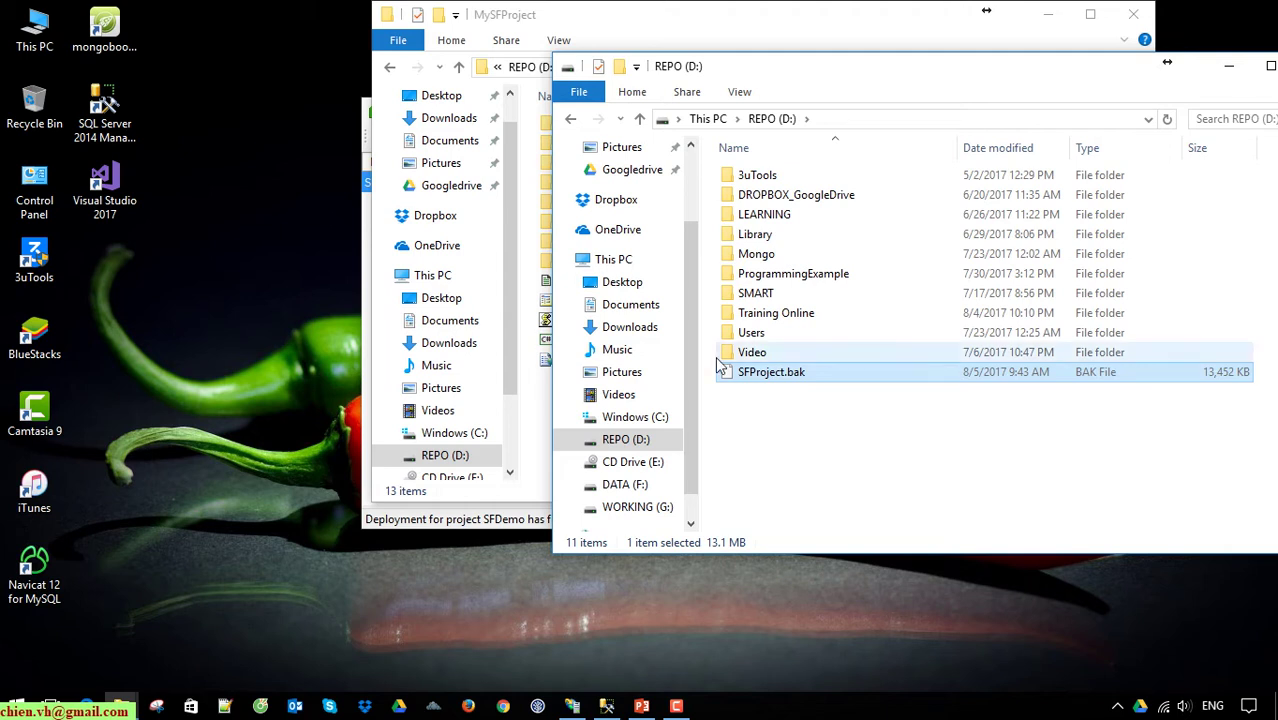
click(105, 115)
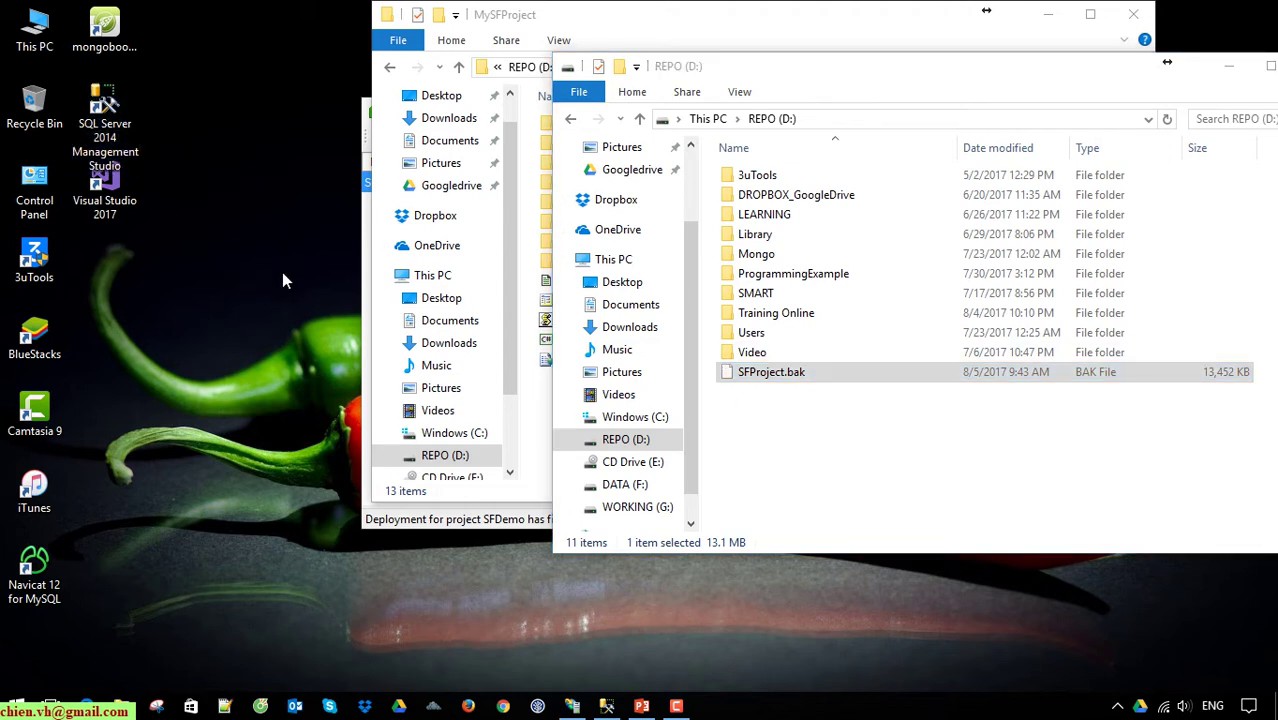
click(990, 480)
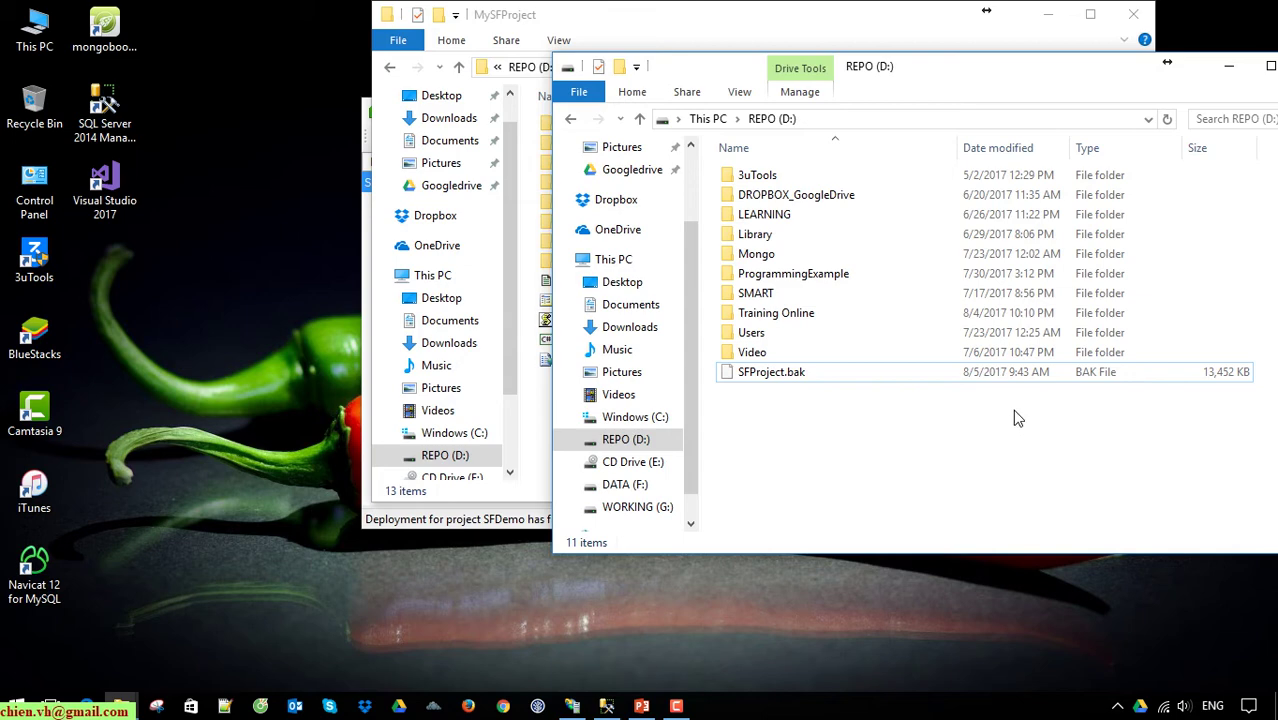
- Switch back to SQL Server Management Studio and open the Restore Database settings from the Databases folder
click(607, 706)
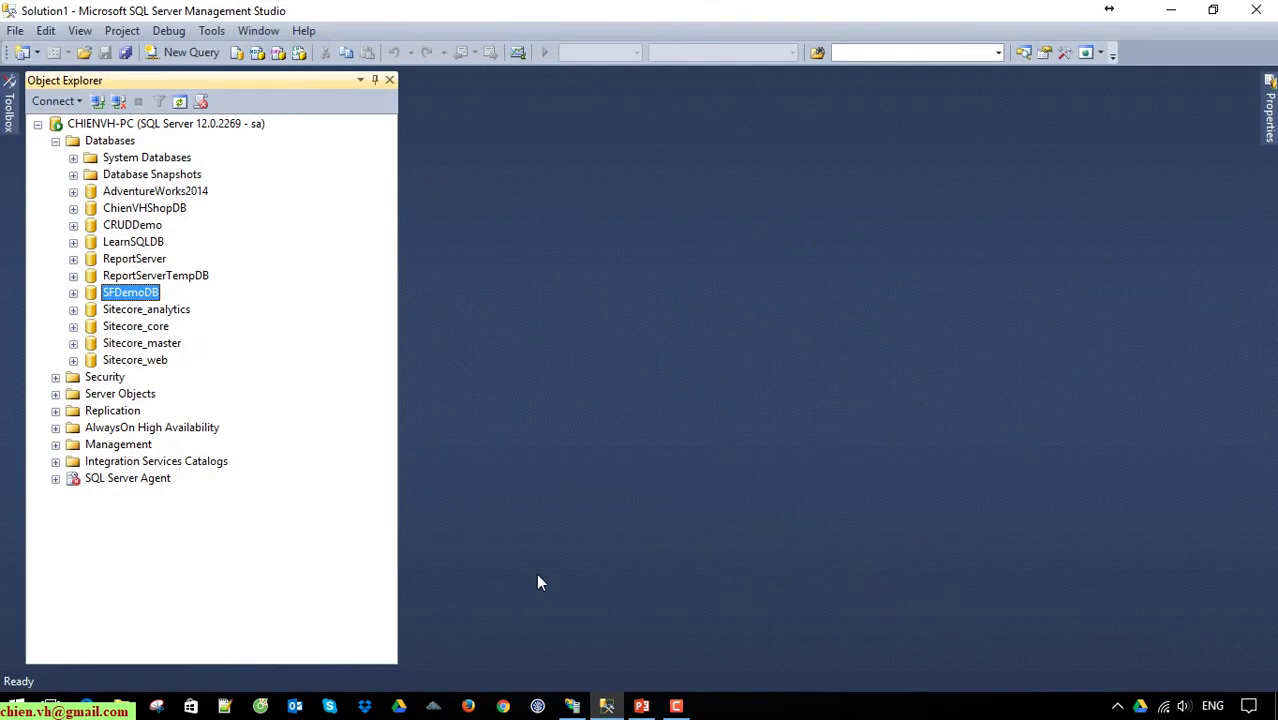
click(110, 142)
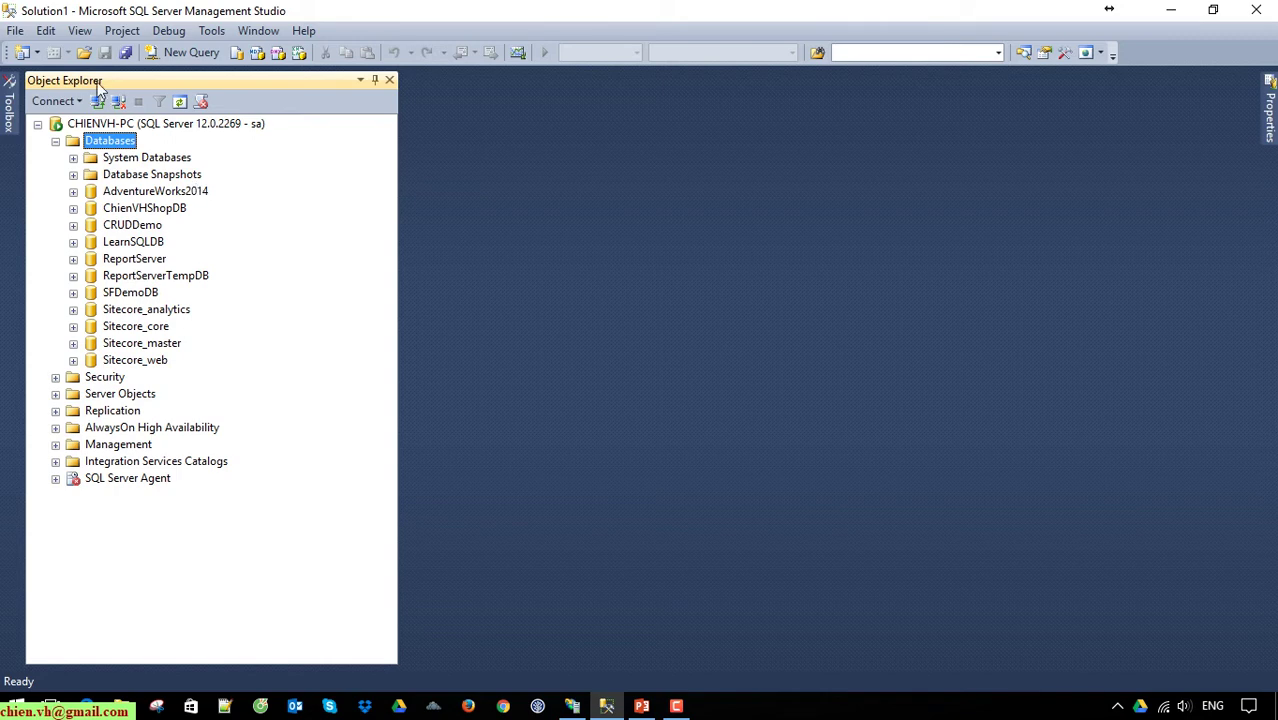
right_click(115, 145)
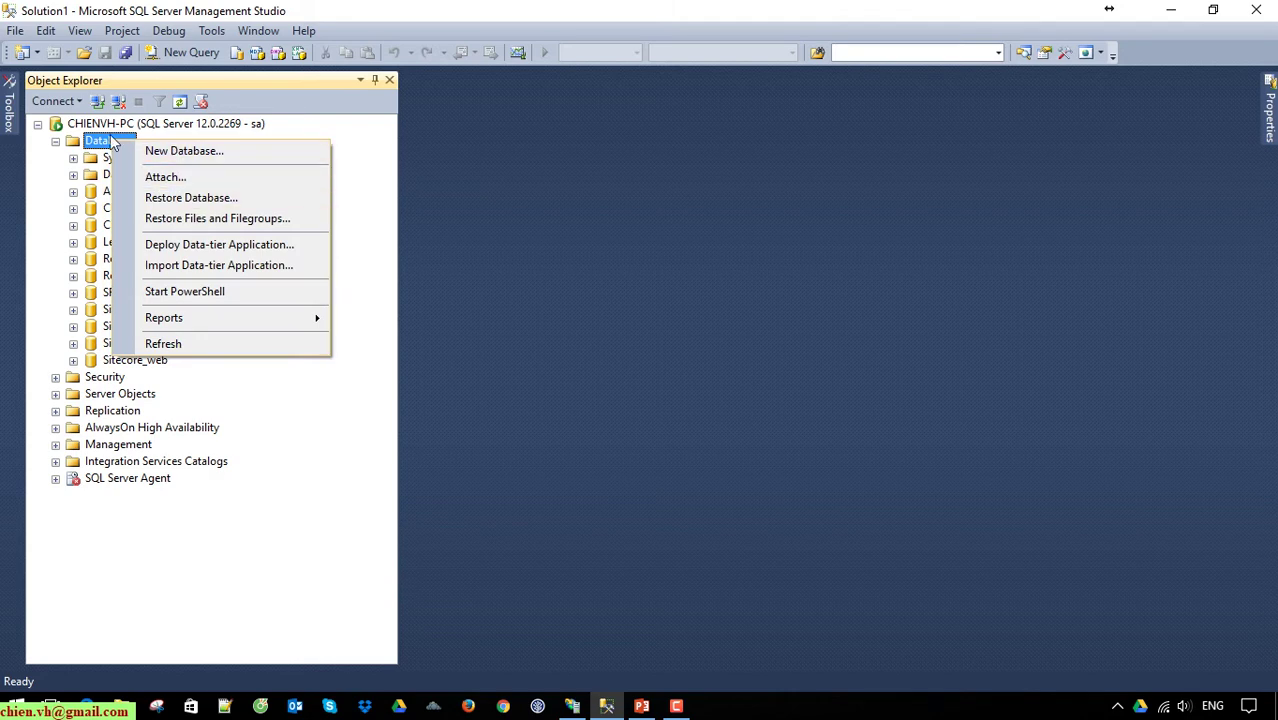
right_click(93, 145)
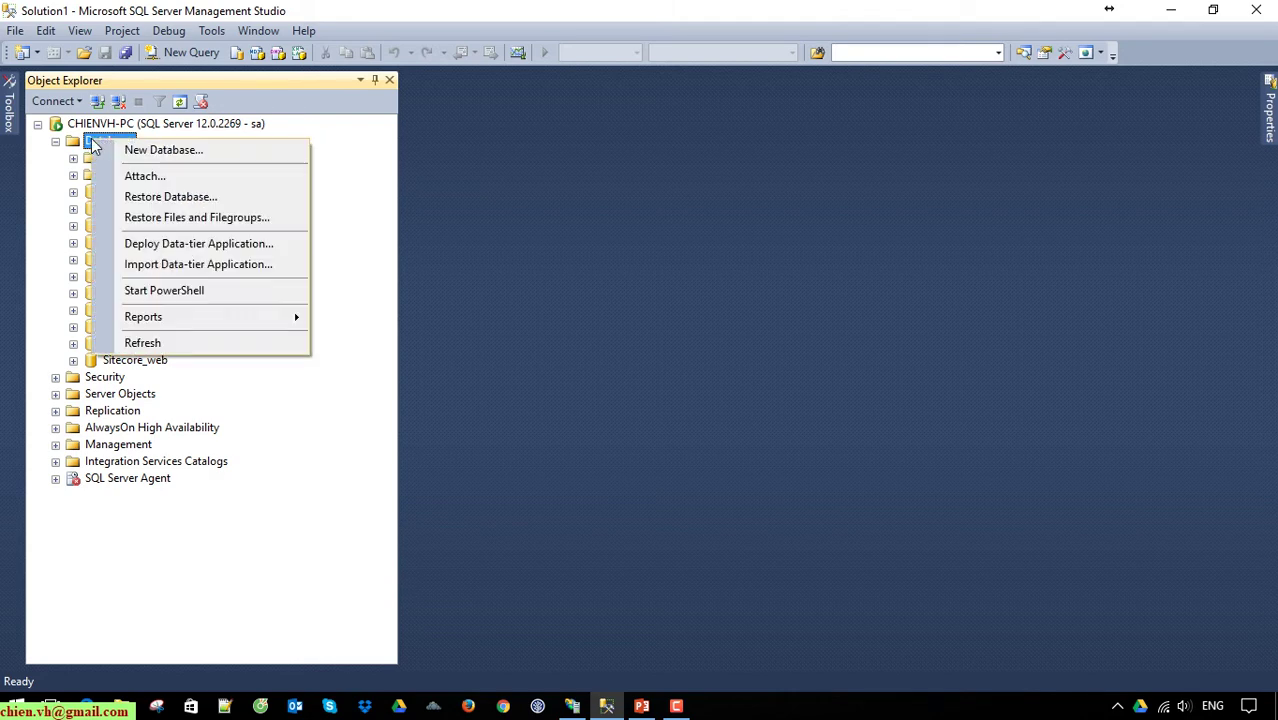
click(170, 197)
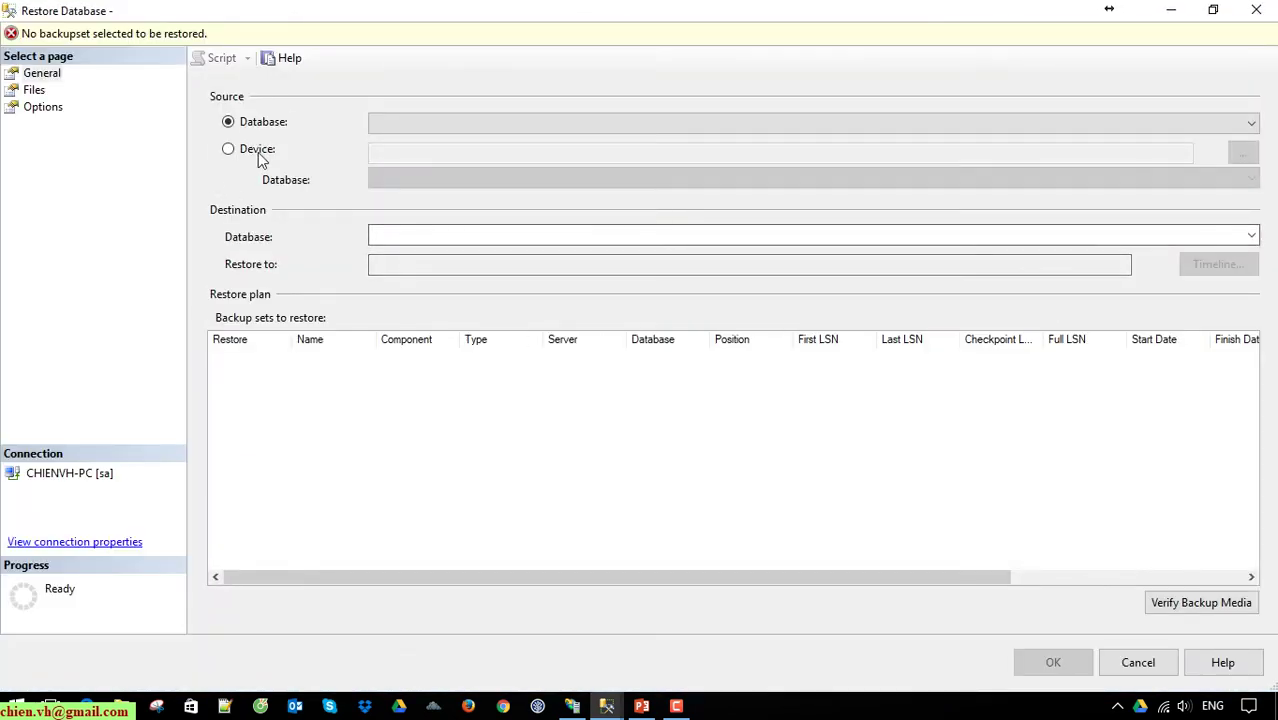
- Set the restore source to a device and add the backup file D:\SFProject.bak
click(252, 156)
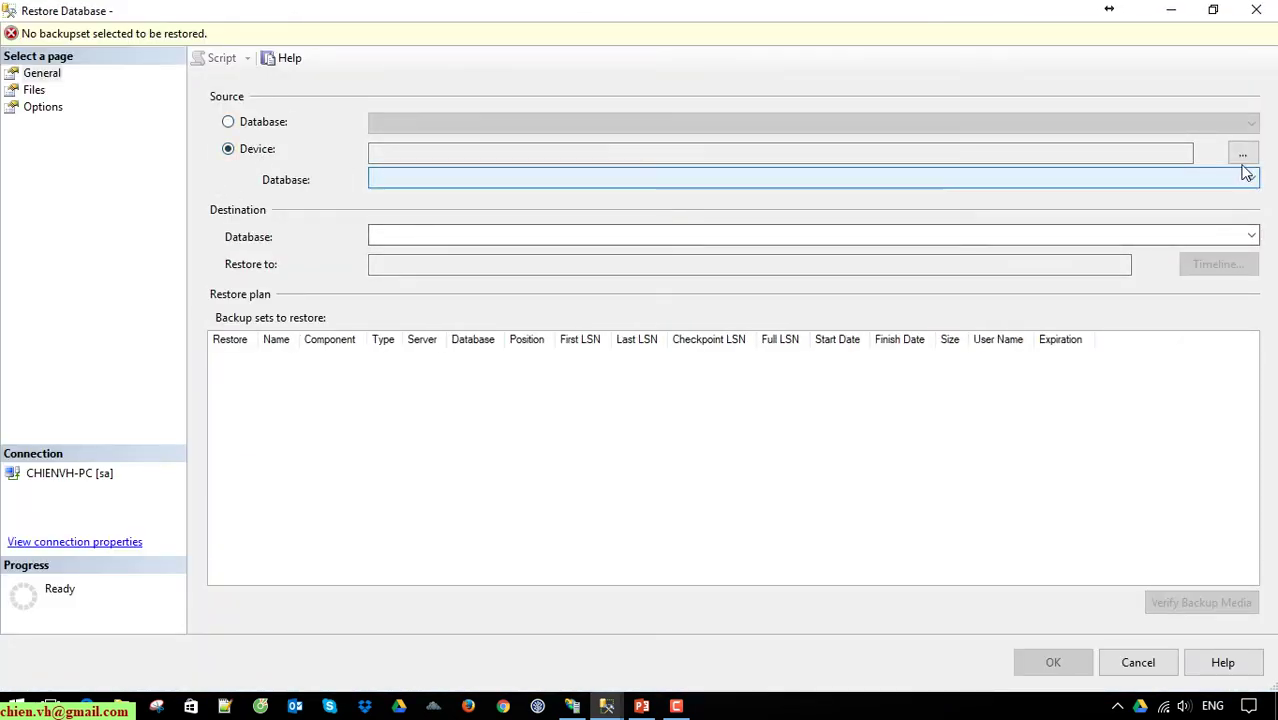
click(1242, 154)
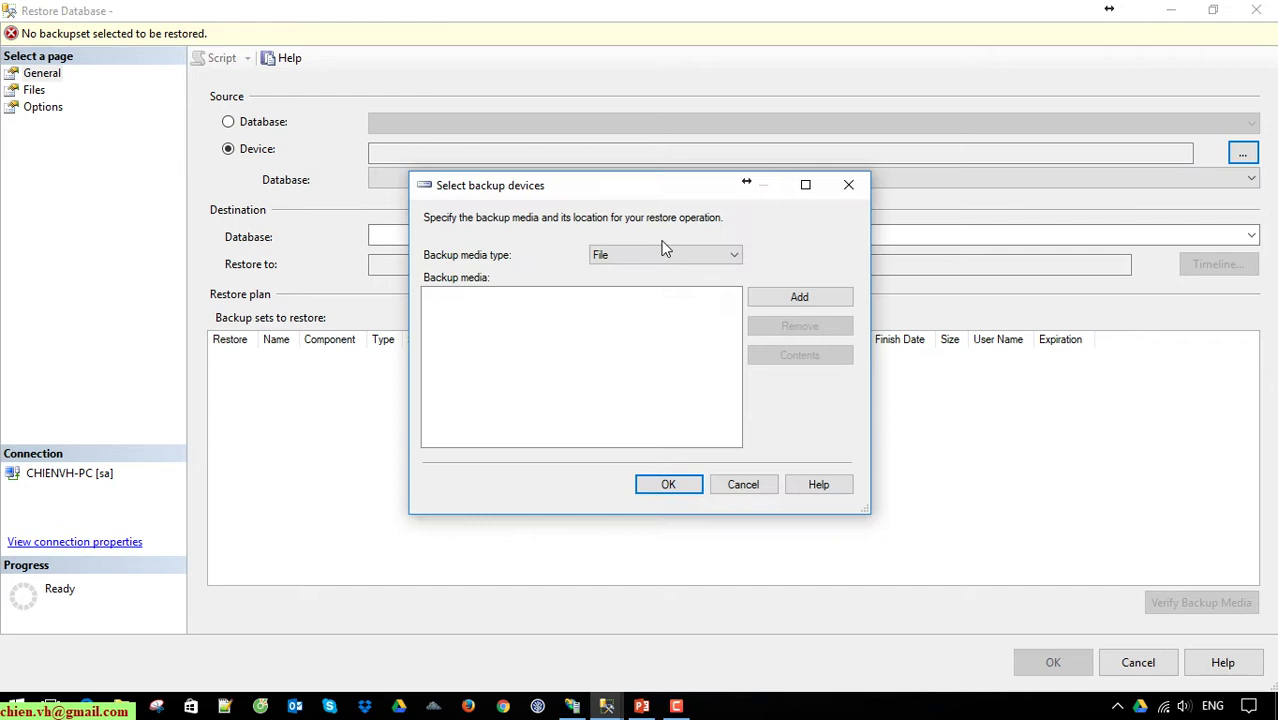
click(800, 298)
drag(573, 314, 575, 463)
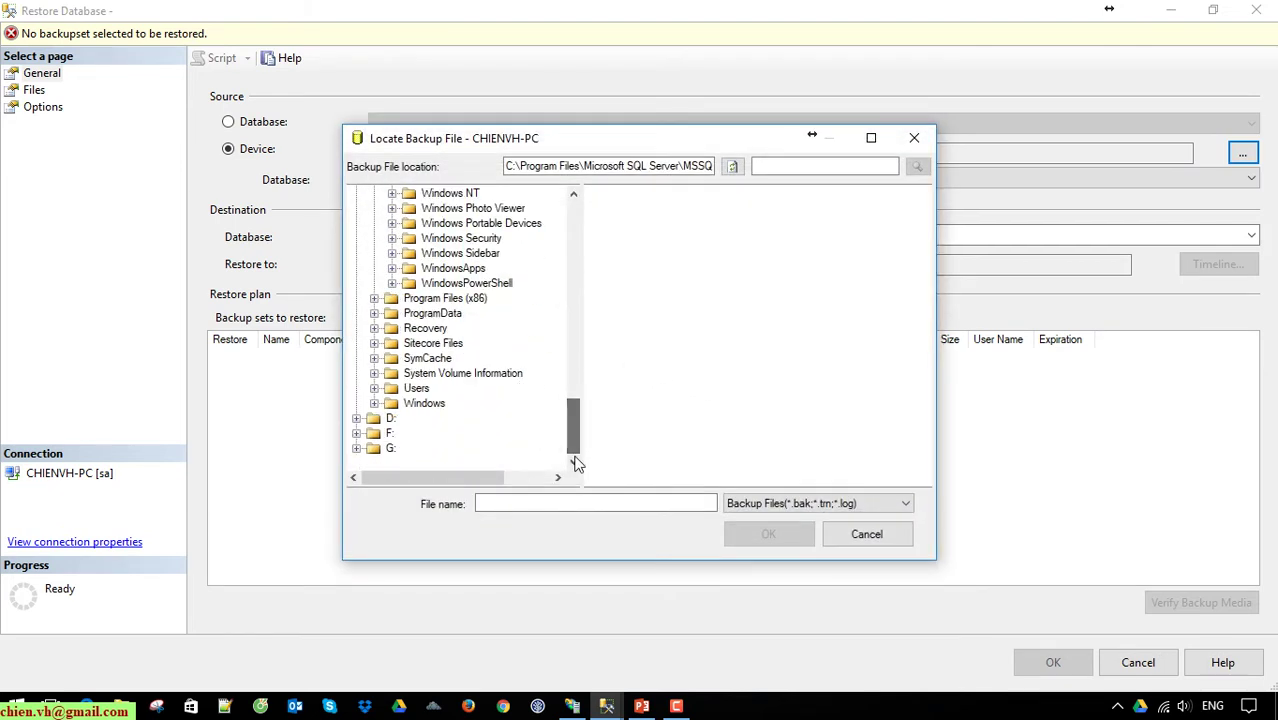
click(390, 418)
click(634, 385)
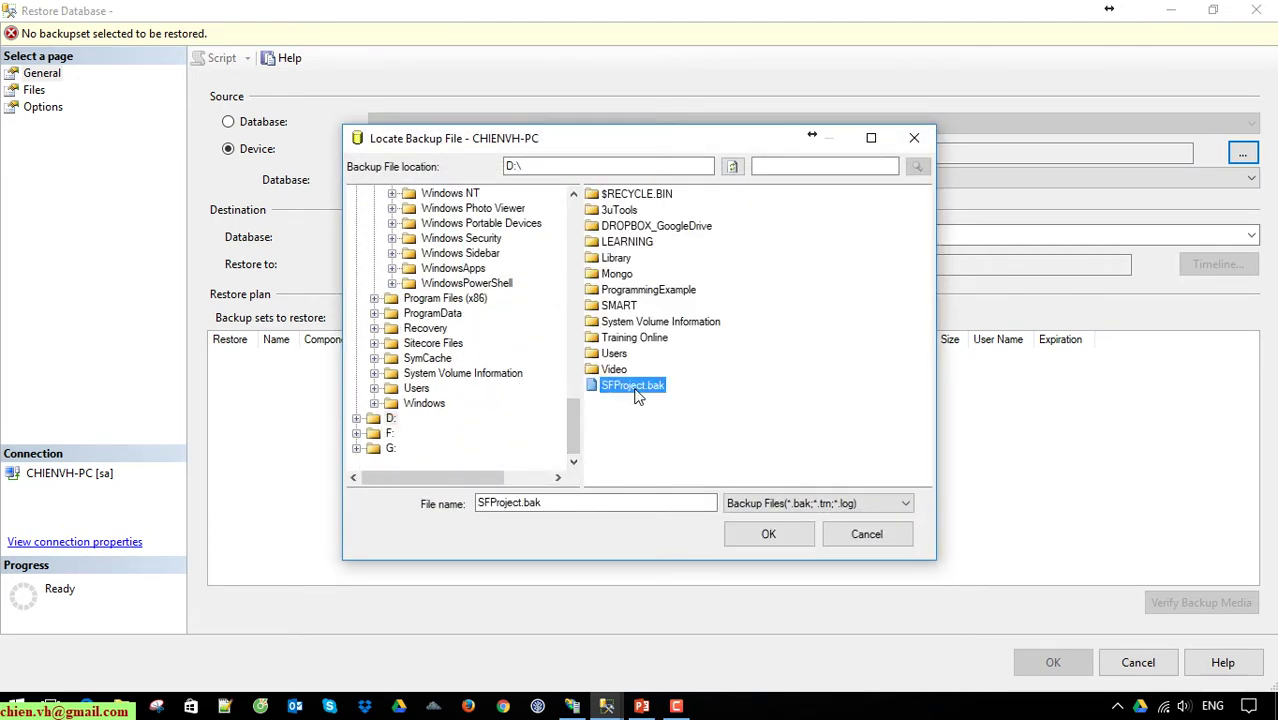
click(772, 537)
click(668, 484)
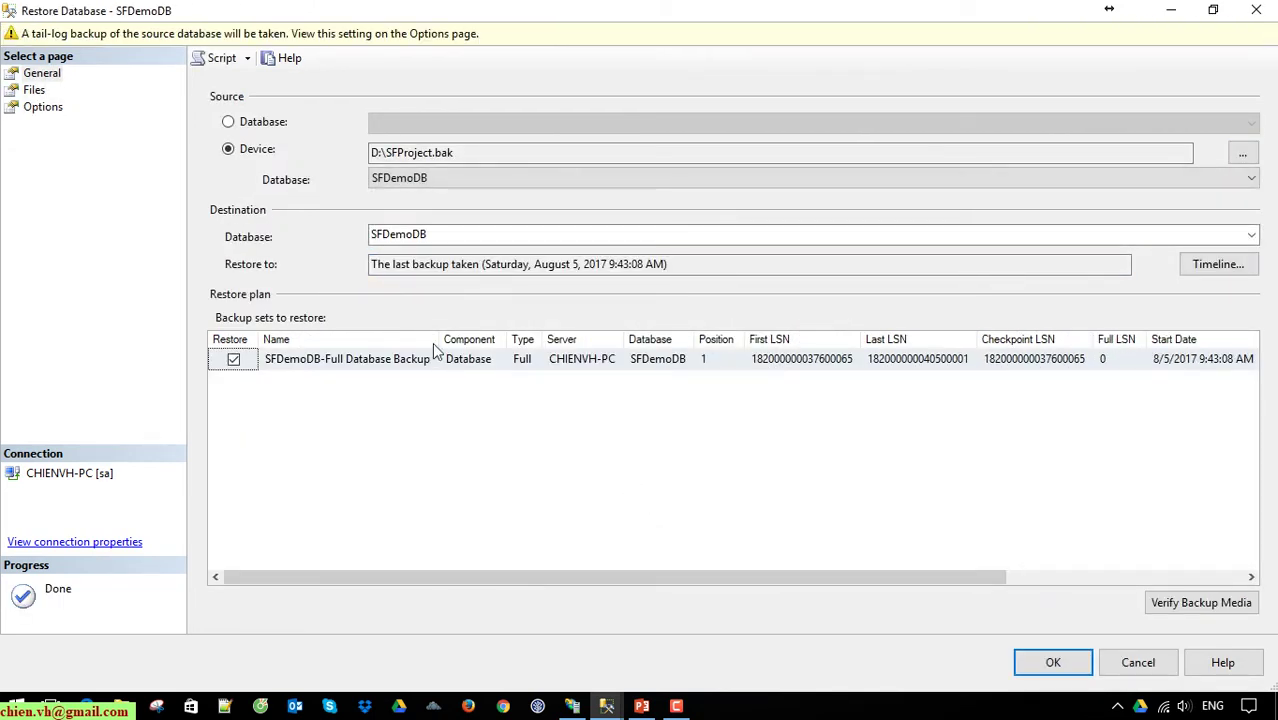
- Set the destination database to SFProjectDB, then try to restore the backup and check the reported details
click(745, 232)
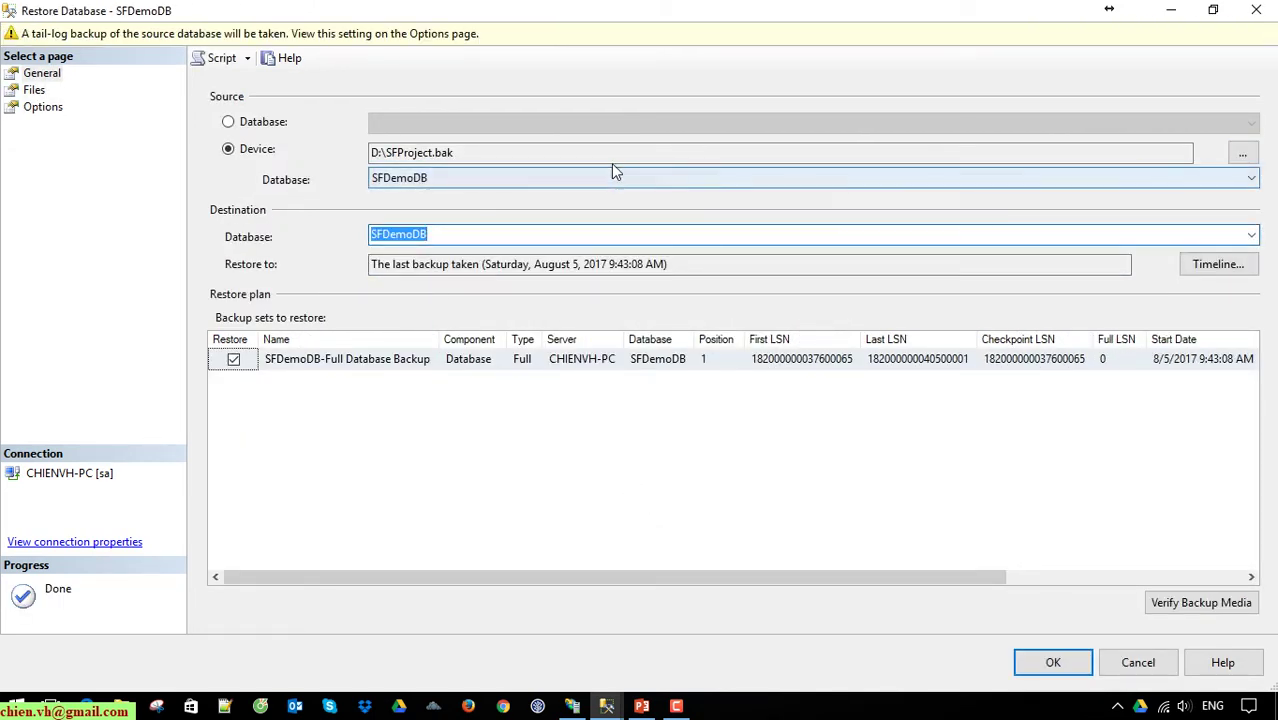
click(1172, 232)
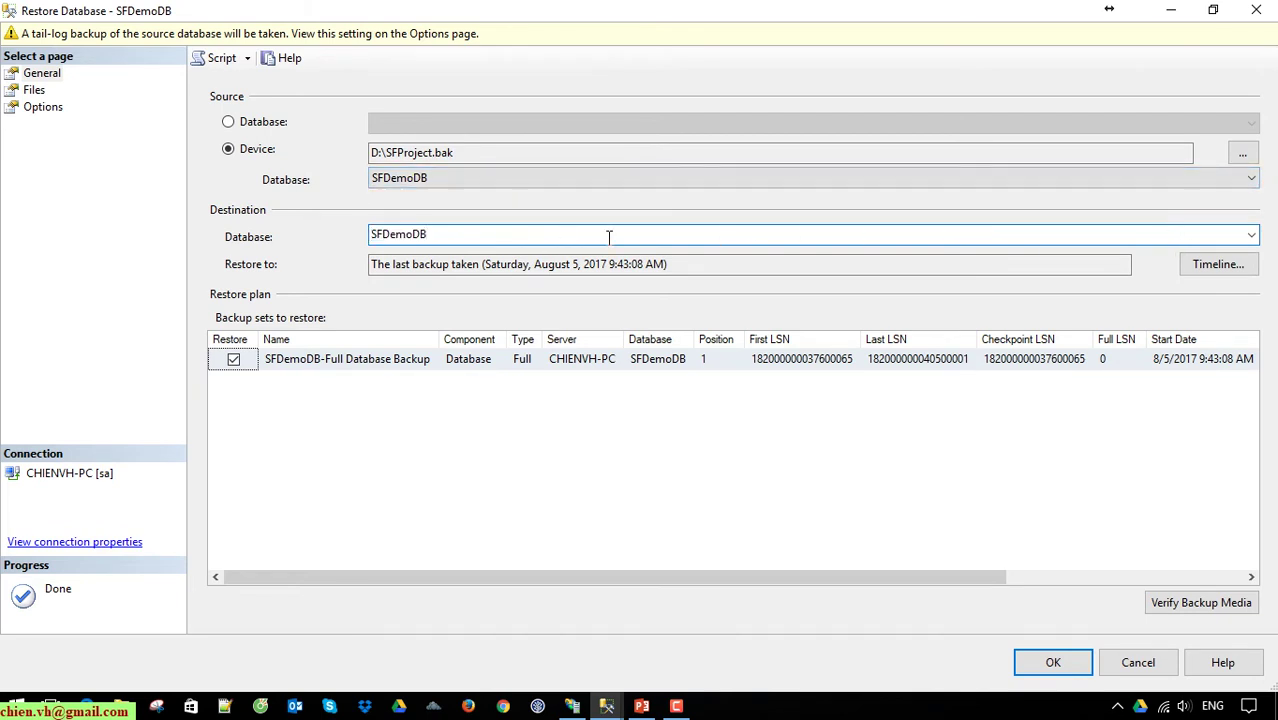
drag(608, 236, 251, 219)
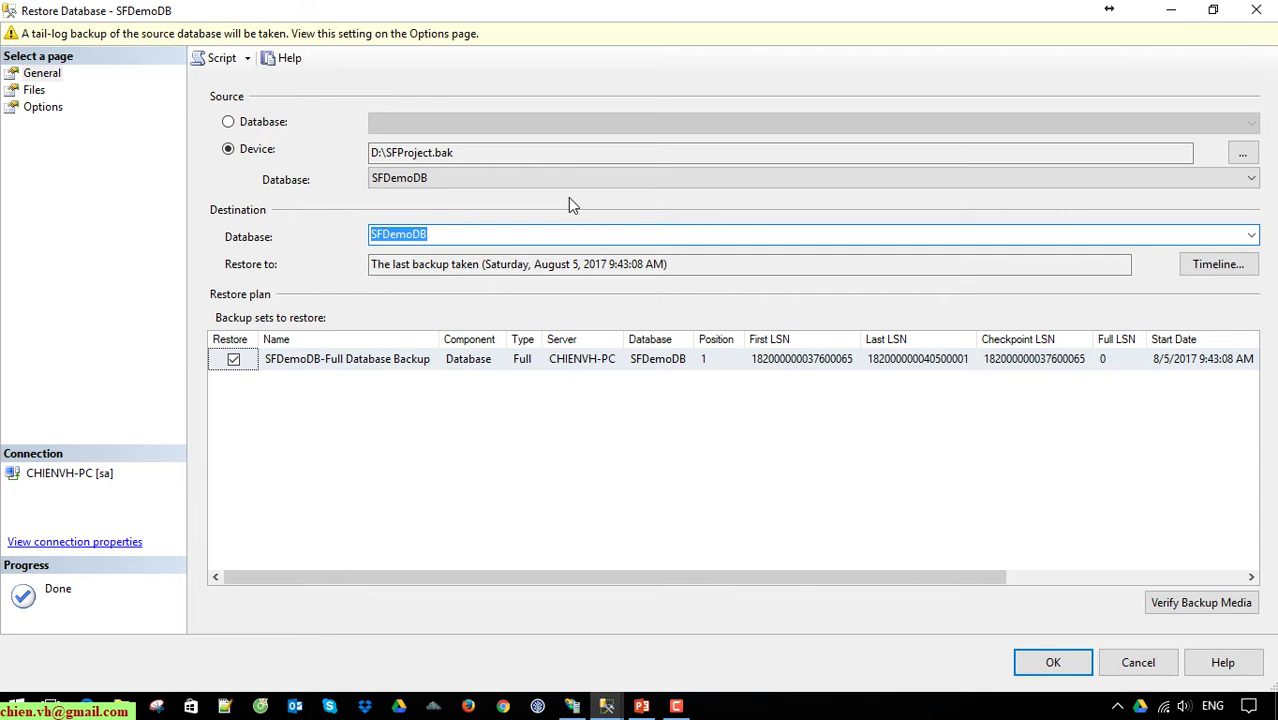
text(SF)
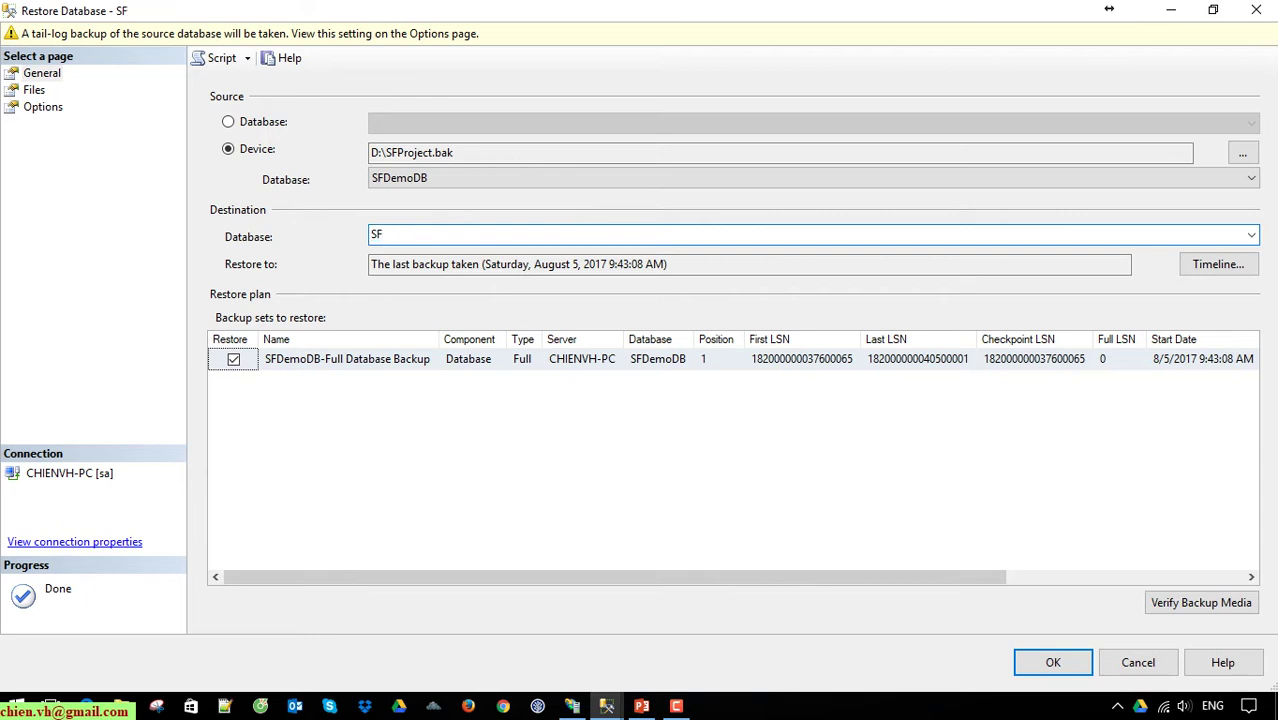
text(ProjectDB)
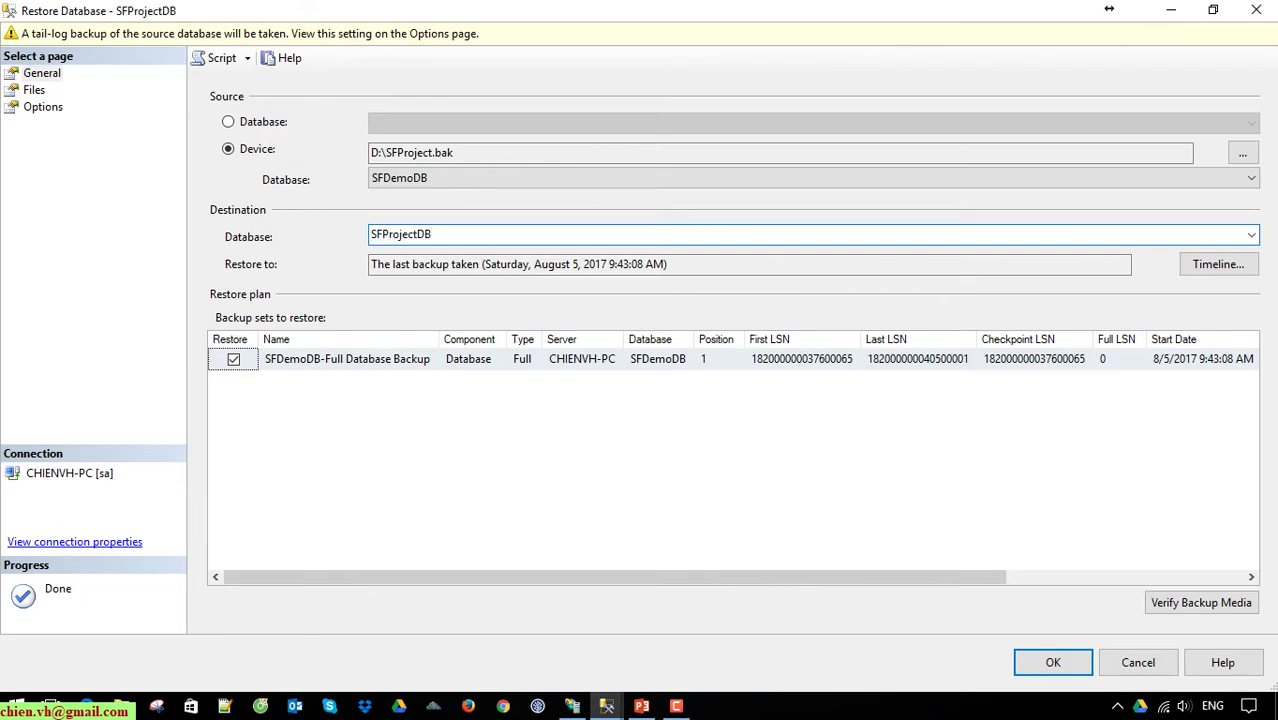
click(1055, 662)
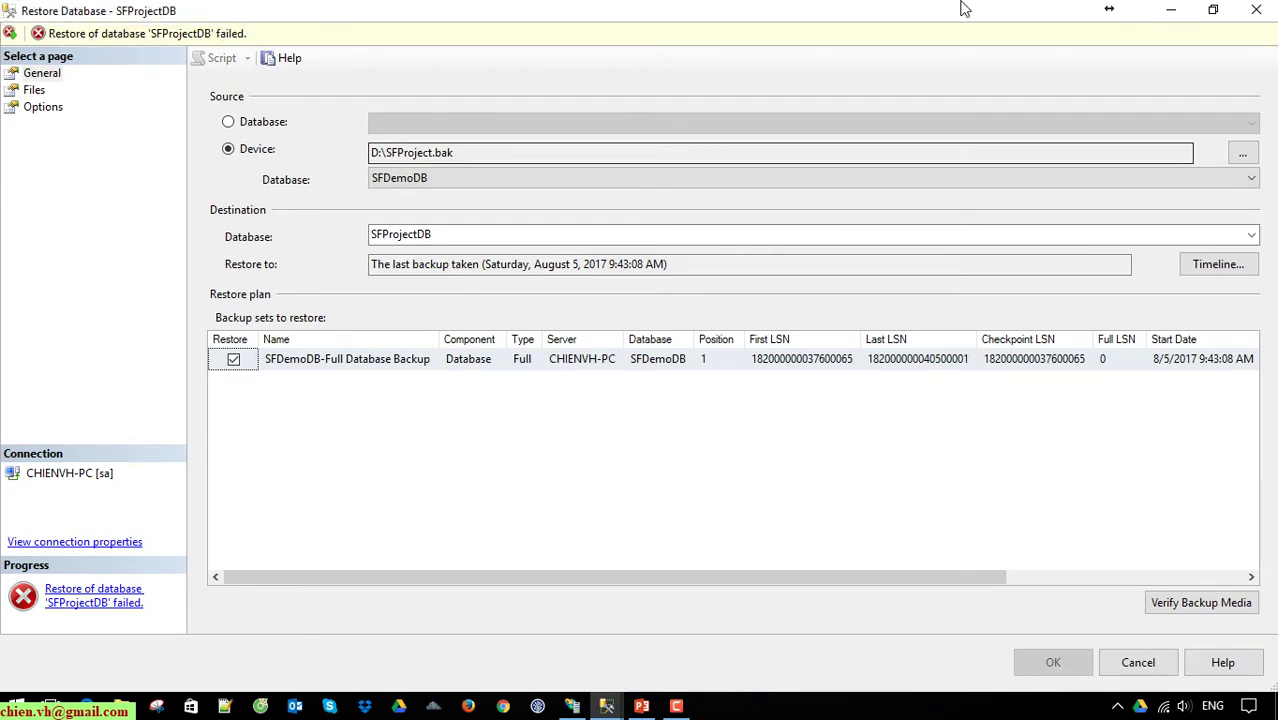
click(106, 600)
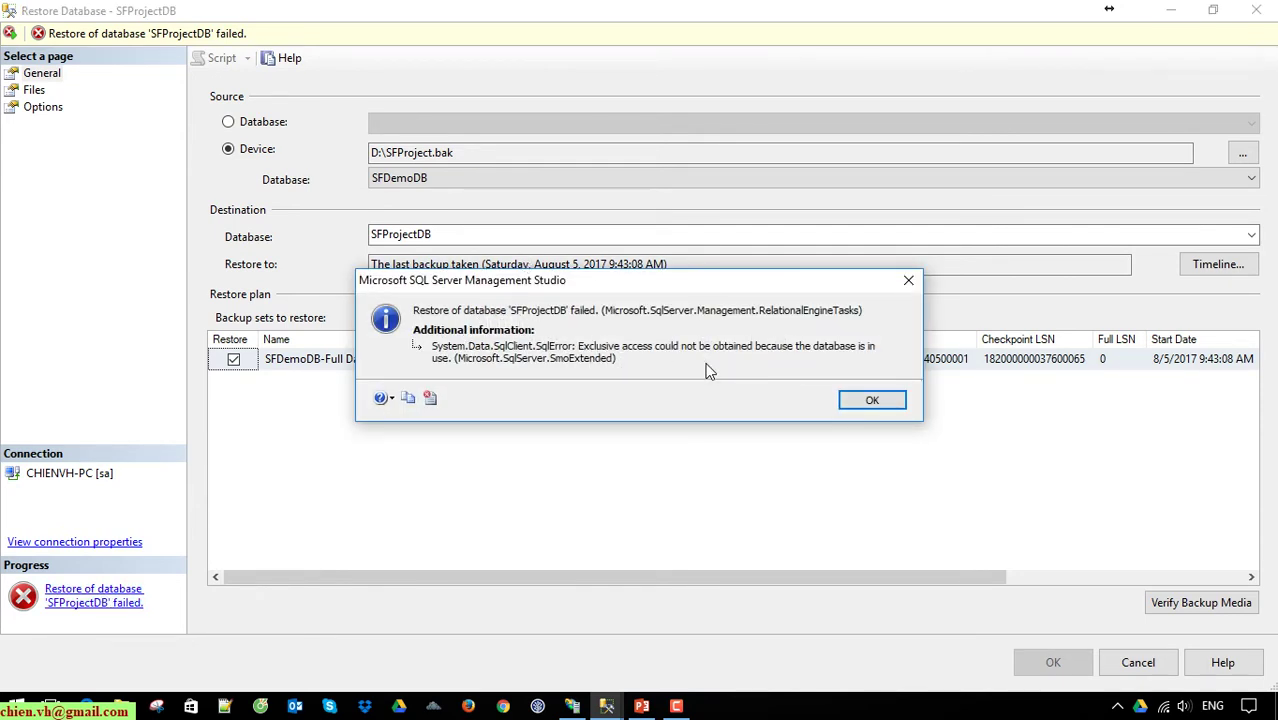
click(872, 400)
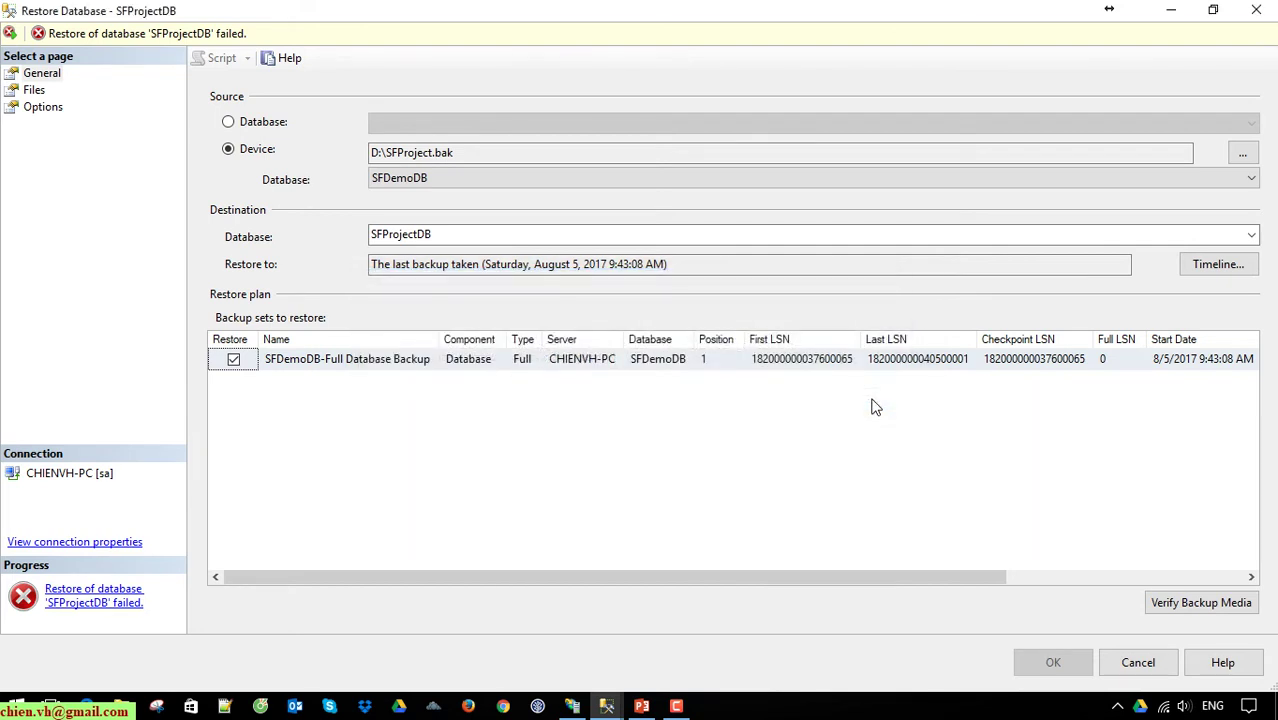
- Copy the destination database name SFProjectDB, review the available destinations, and close the restore settings
double_click(492, 237)
key(ctrl+c)
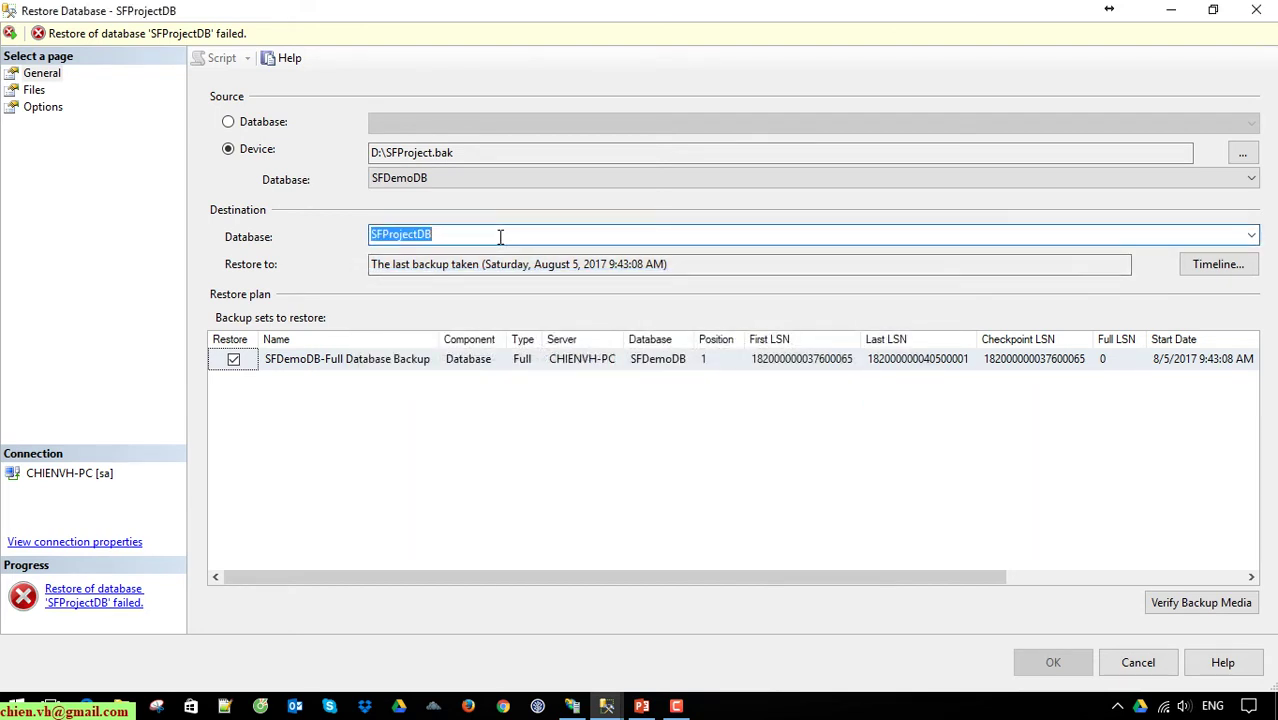
click(1251, 236)
click(1251, 236)
click(1138, 662)
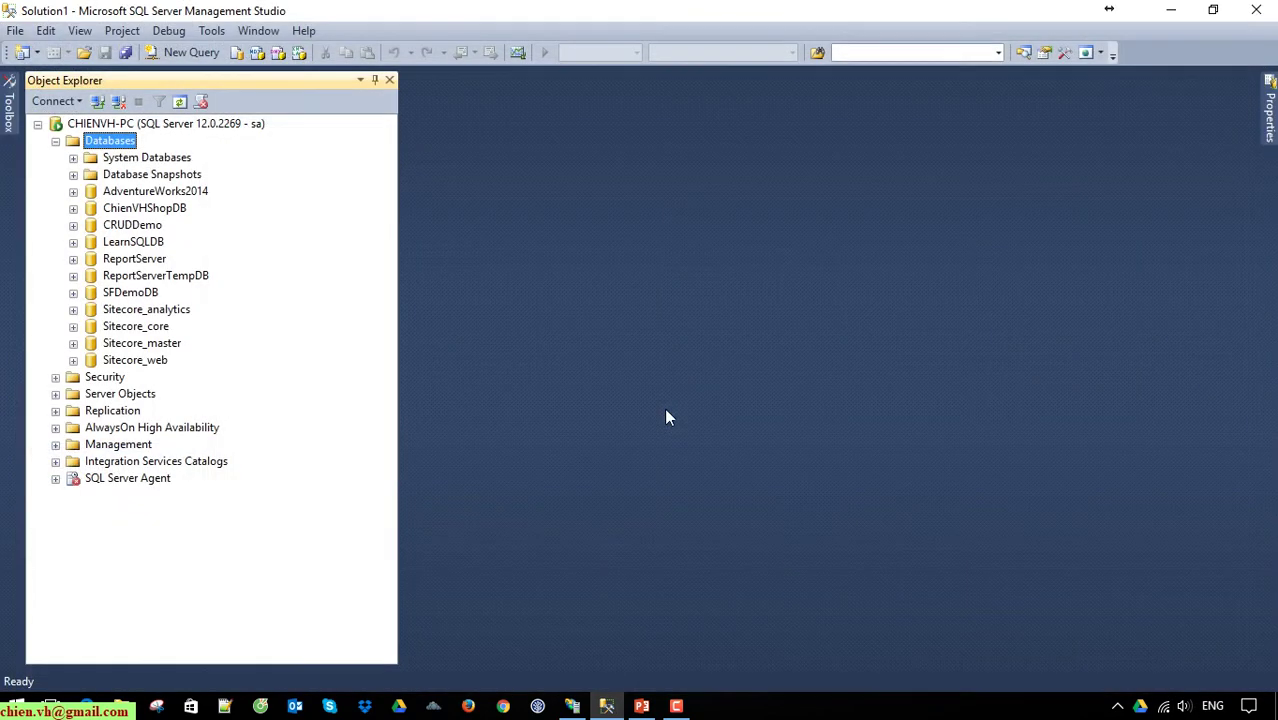
- Create a new database named SFProjectDB in the Databases folder with the default owner
right_click(110, 141)
click(544, 241)
right_click(105, 143)
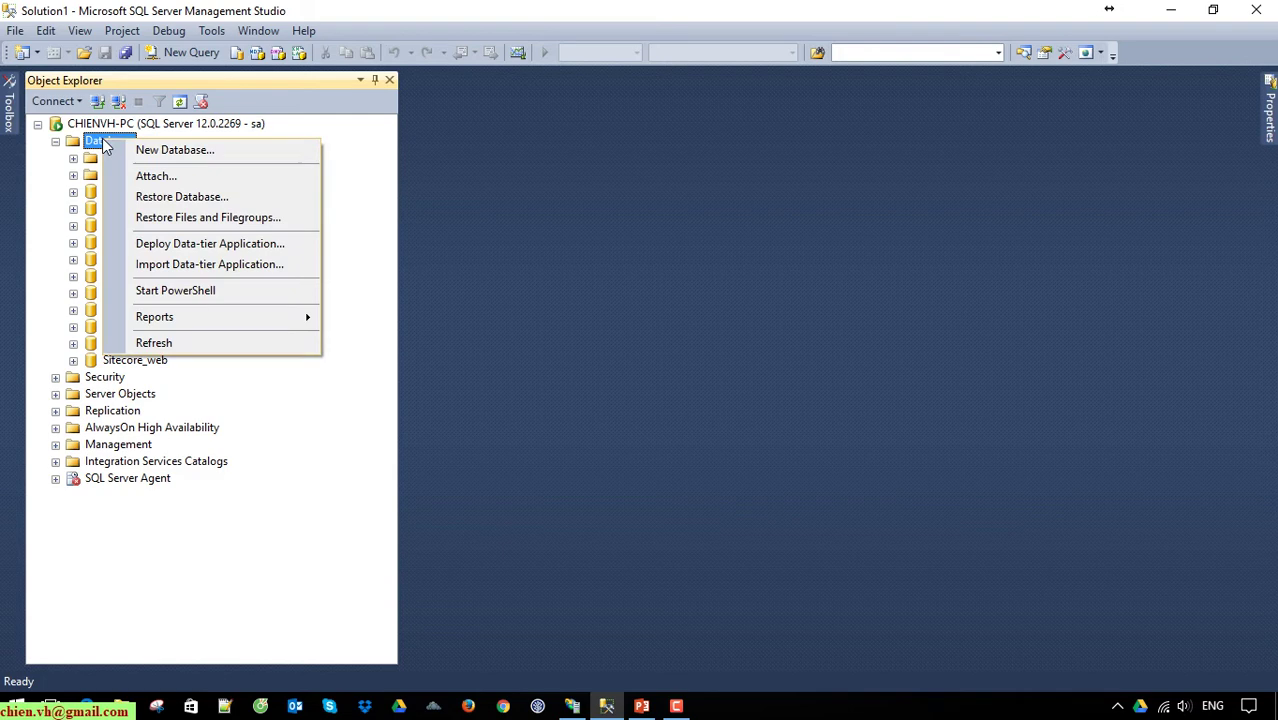
click(196, 155)
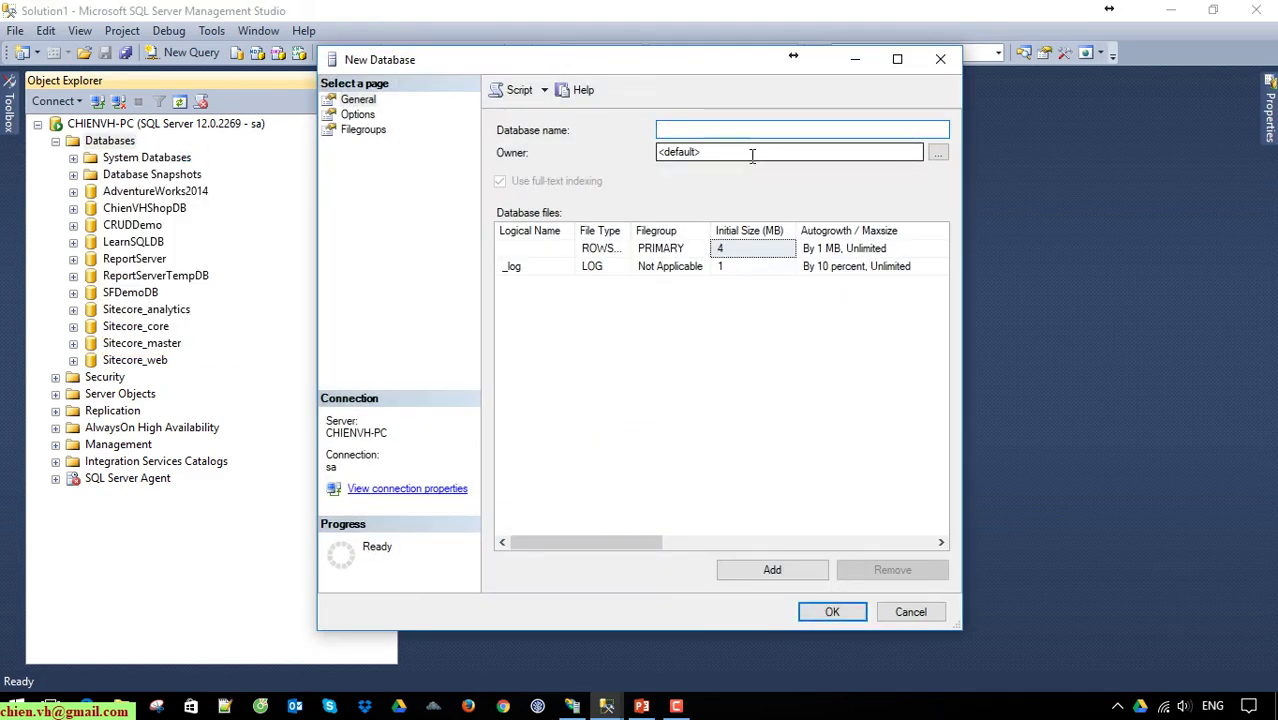
key(ctrl+v)
click(832, 612)
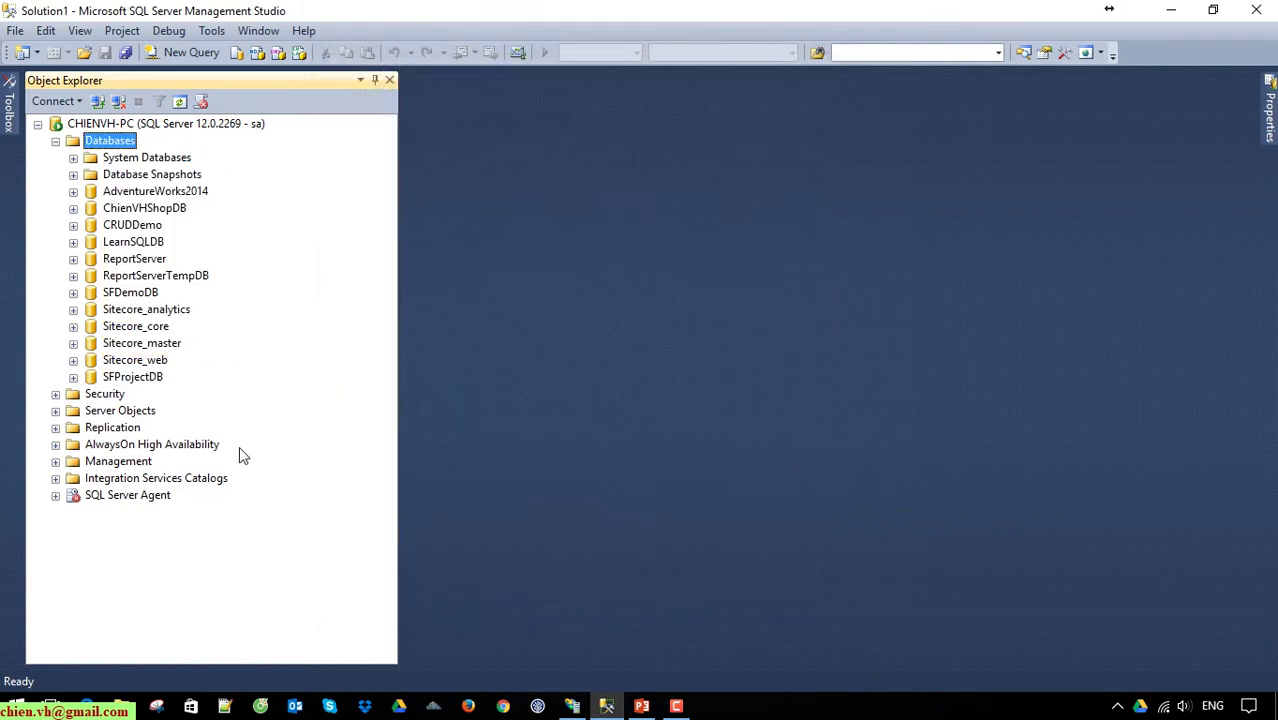
- Open the Restore Database settings again and add D:\SFProject.bak as the device source
right_click(121, 143)
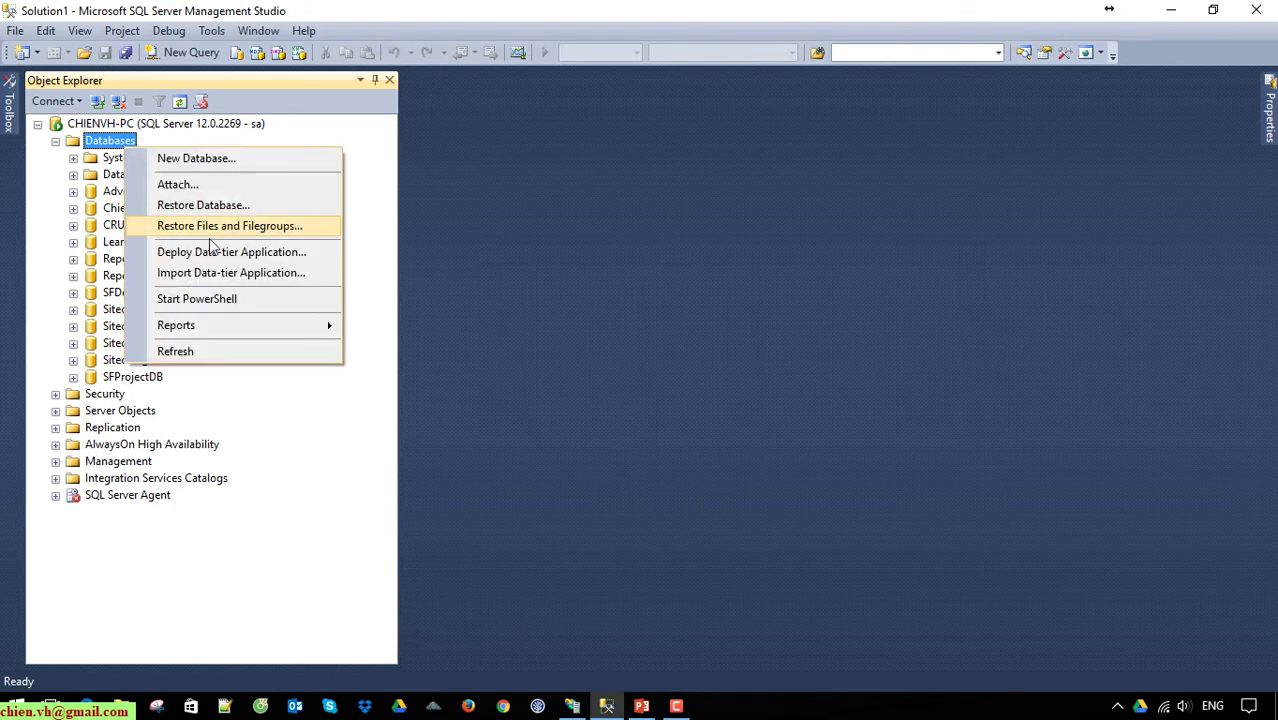
click(208, 204)
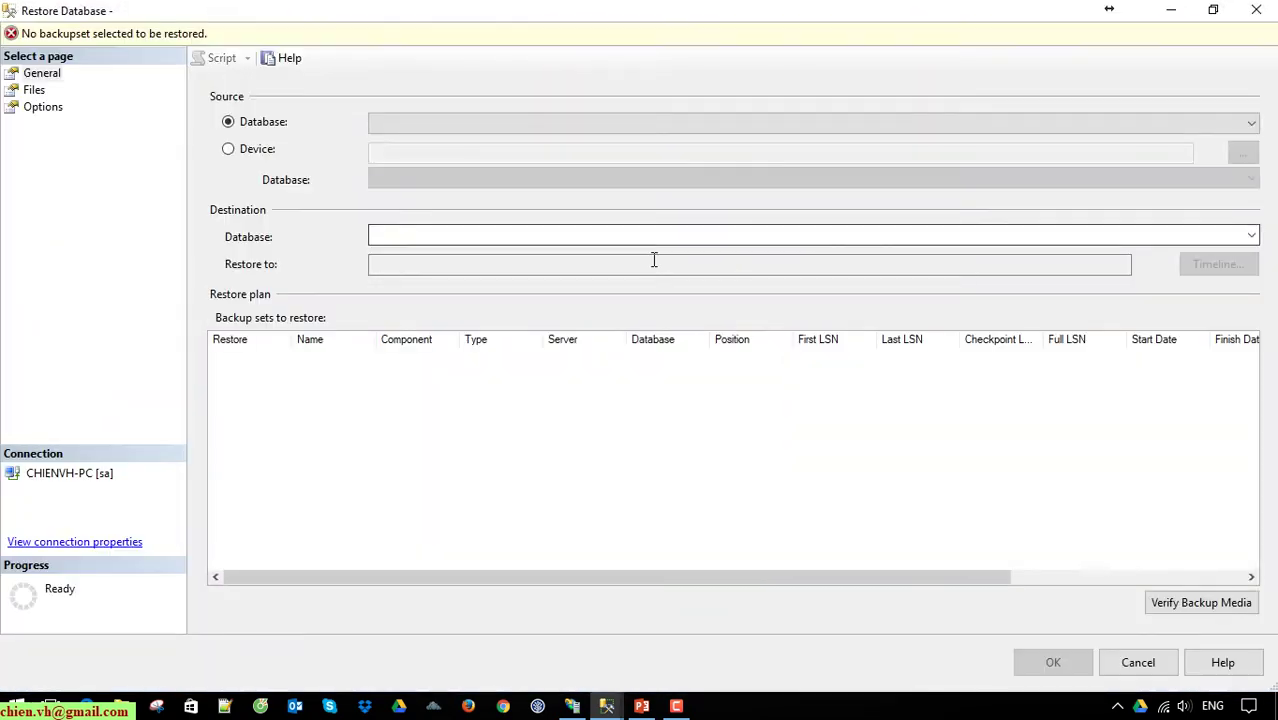
click(258, 150)
click(1242, 153)
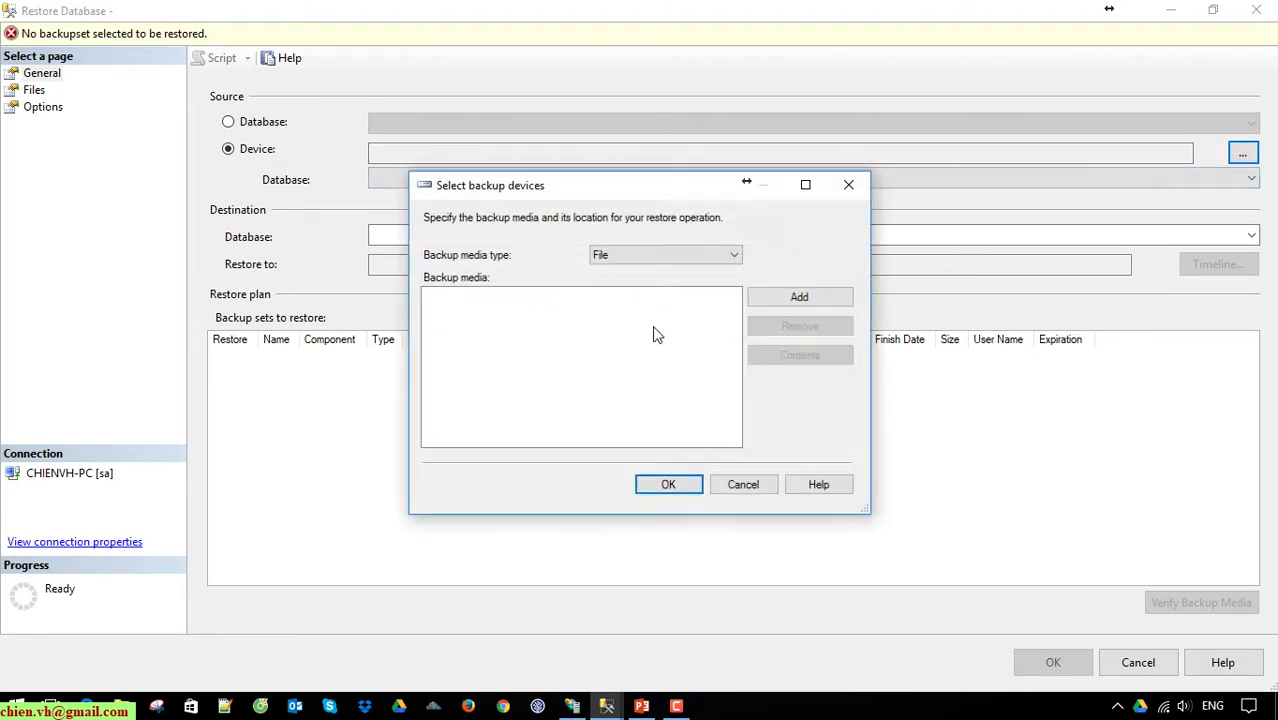
click(799, 296)
drag(573, 322, 445, 445)
click(390, 418)
click(640, 385)
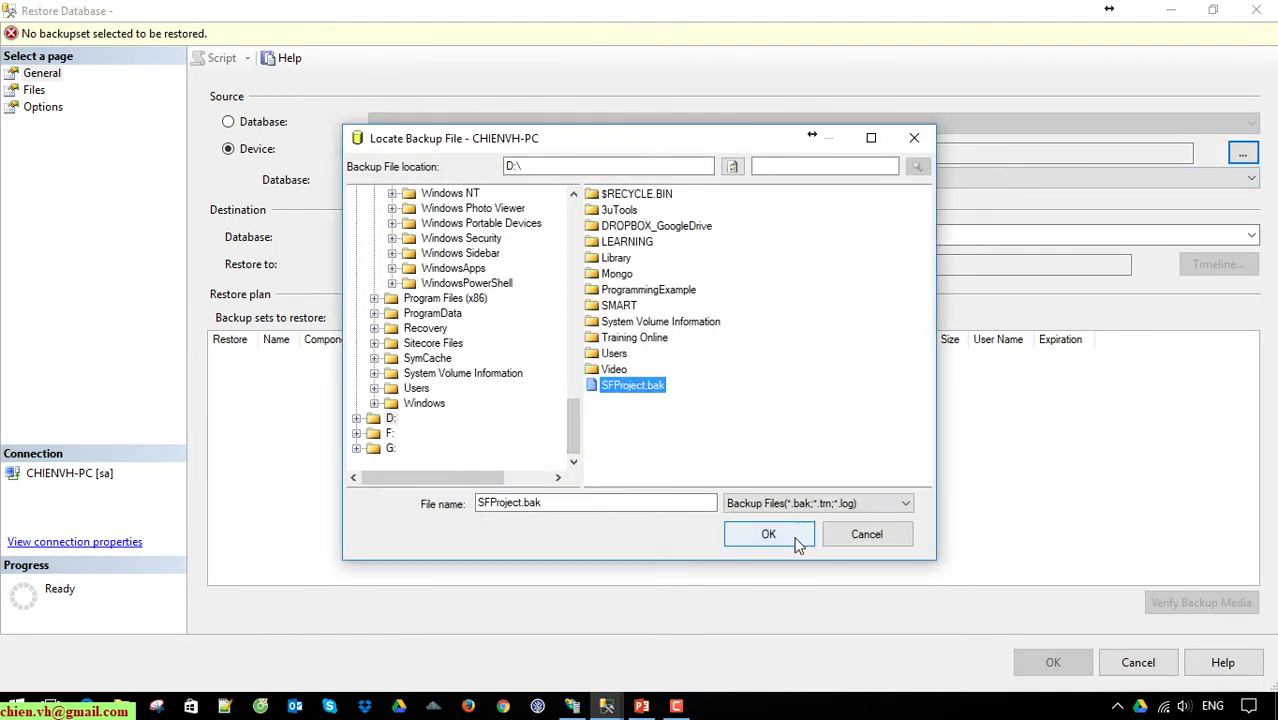
click(767, 534)
click(667, 484)
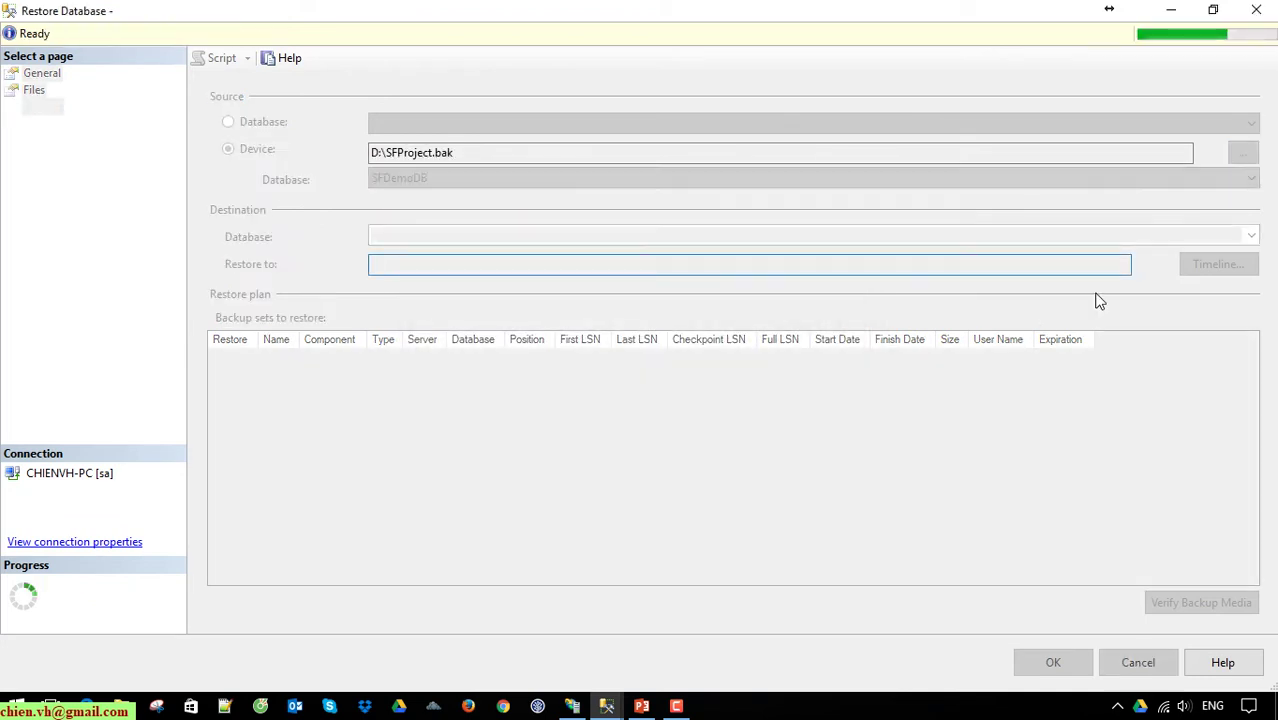
- Choose SFProjectDB as the destination, try to restore the backup into it, and read the reported details
click(1250, 236)
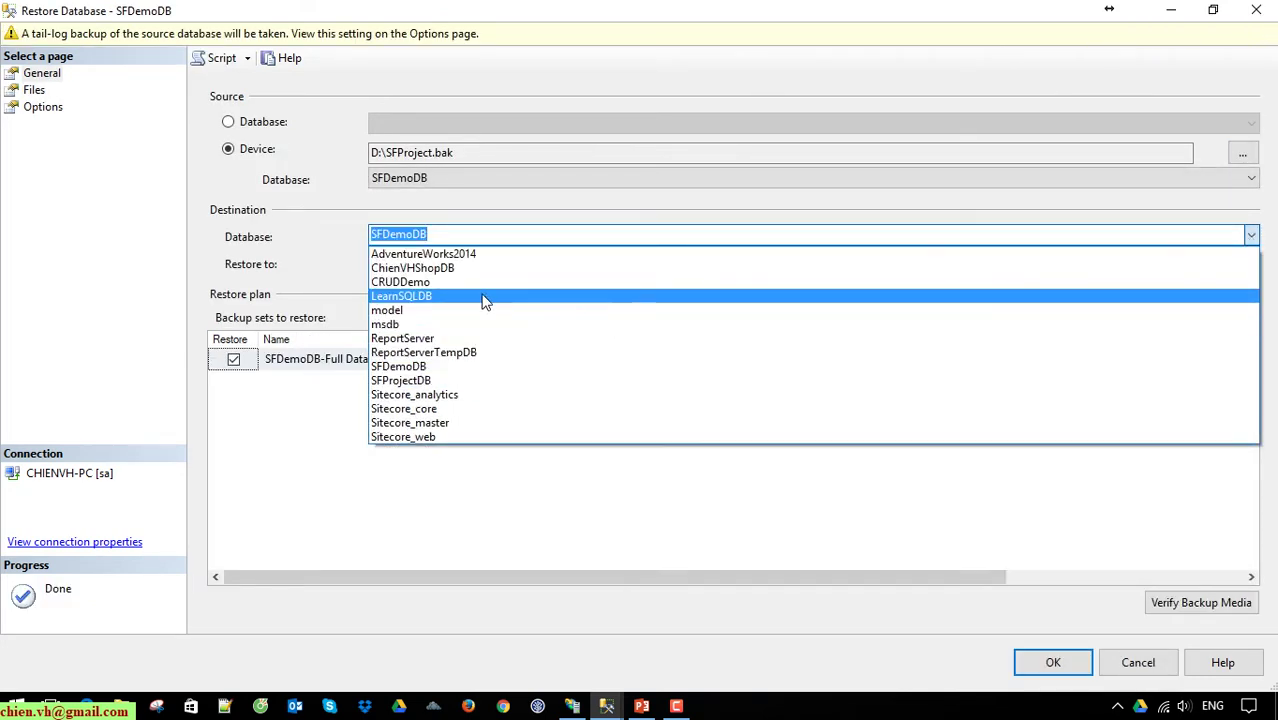
click(465, 381)
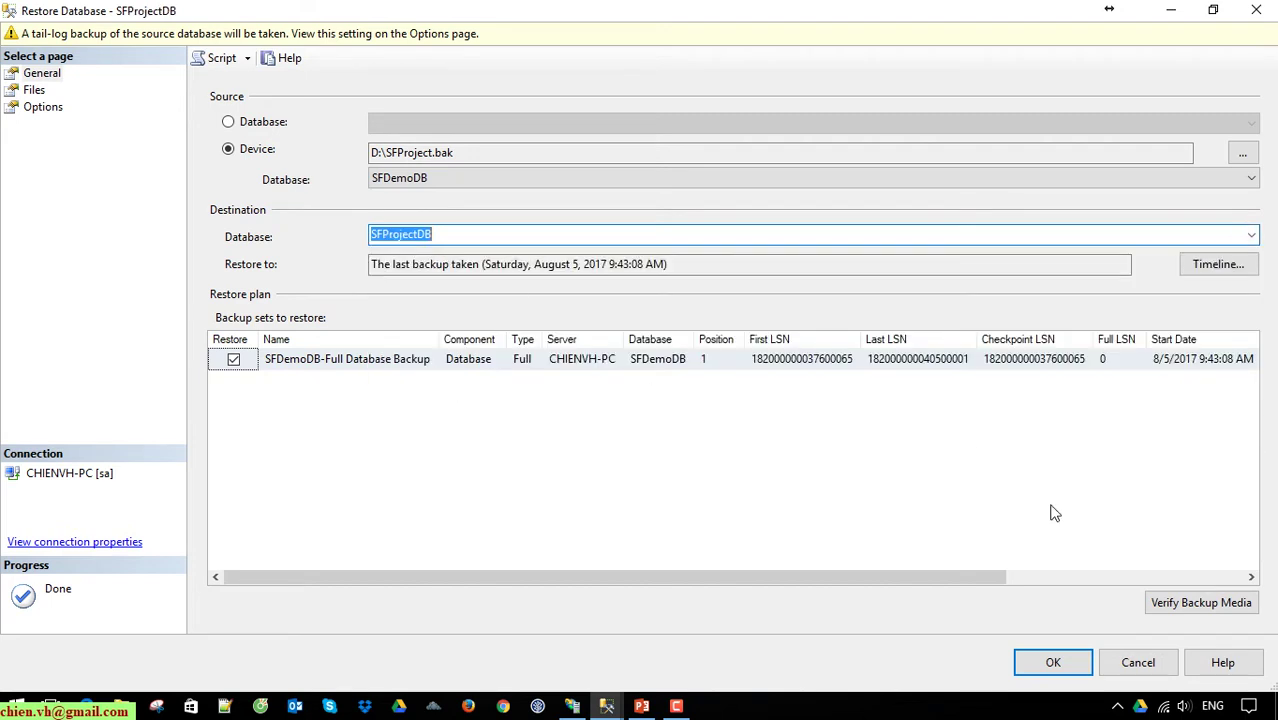
click(1052, 665)
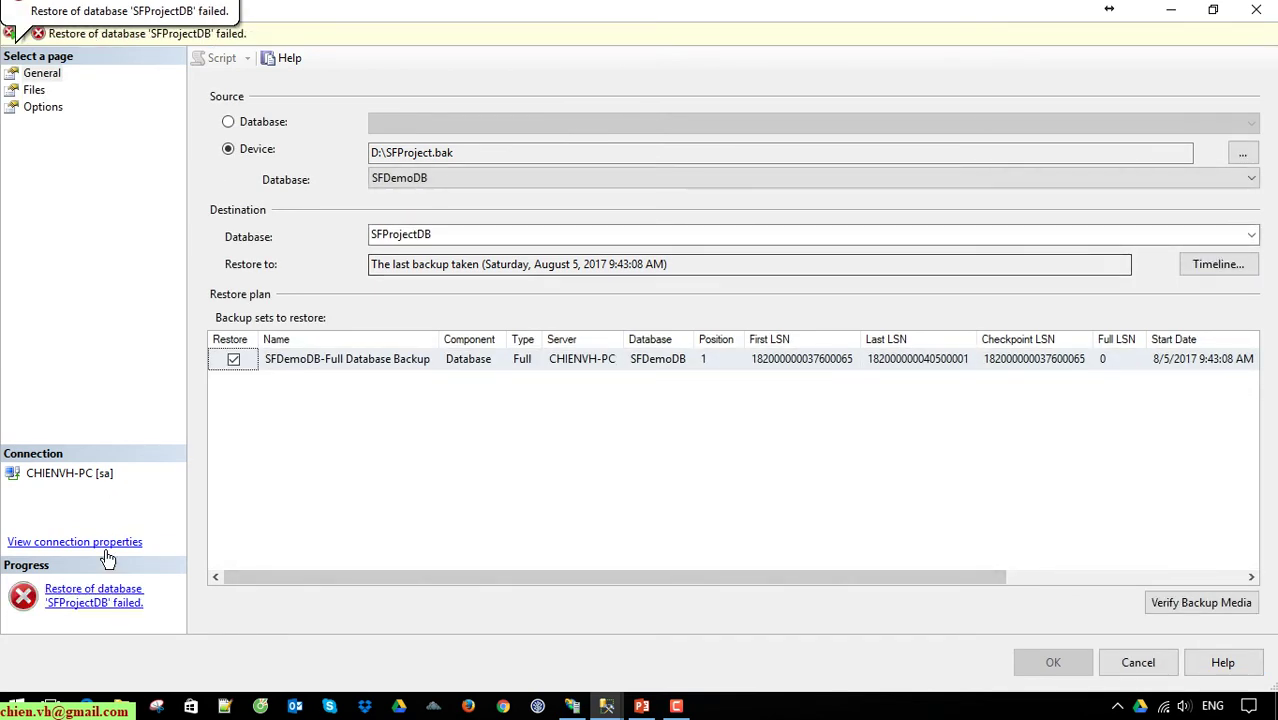
click(178, 35)
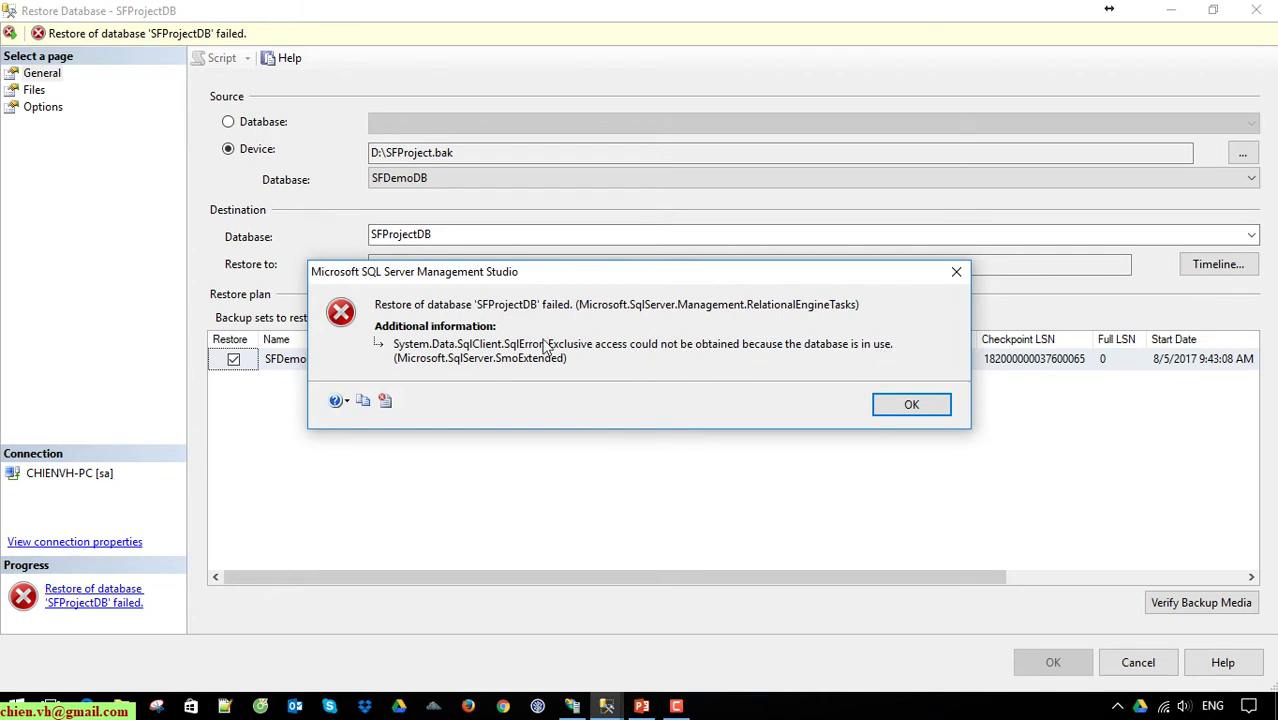
click(912, 406)
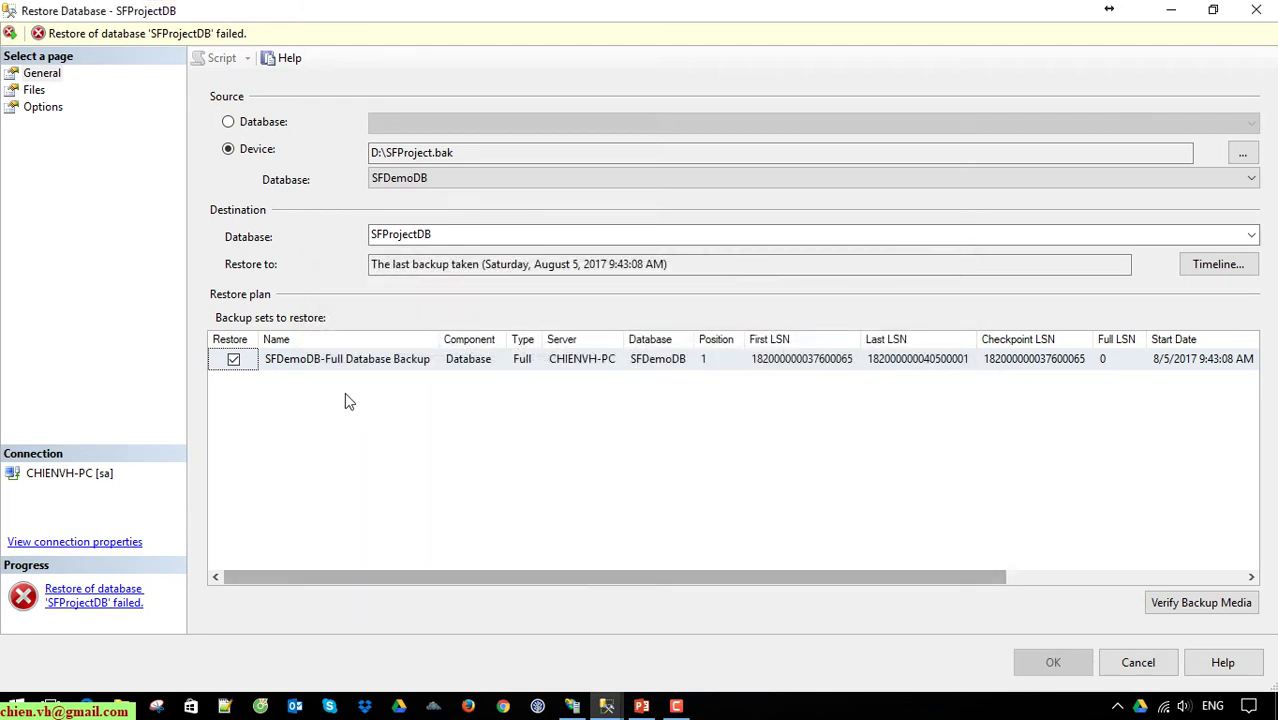
drag(903, 565, 696, 552)
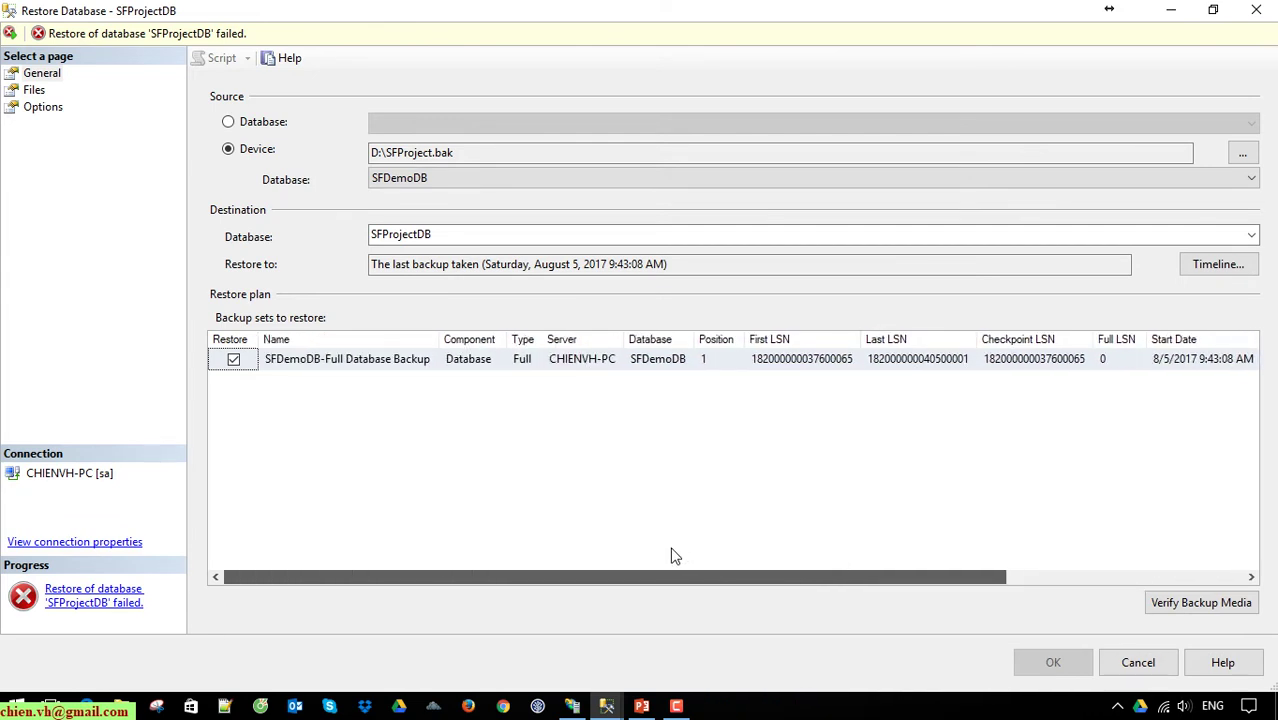
click(252, 127)
click(1243, 126)
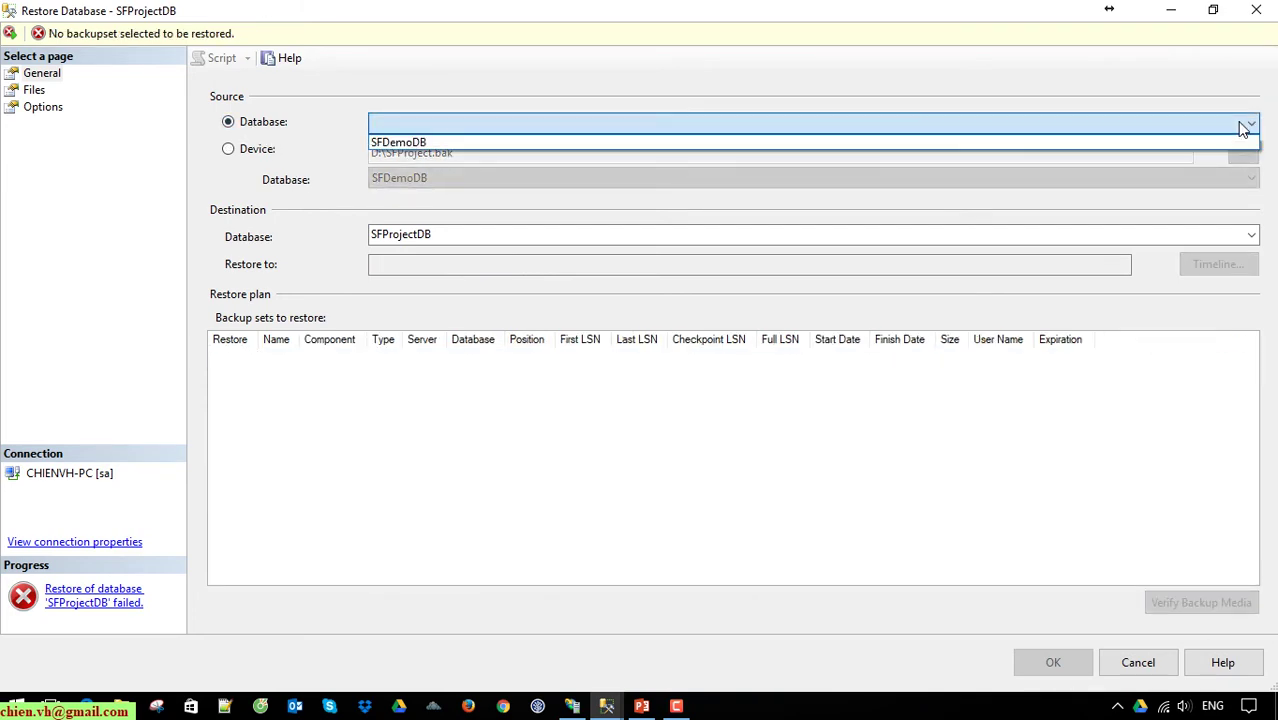
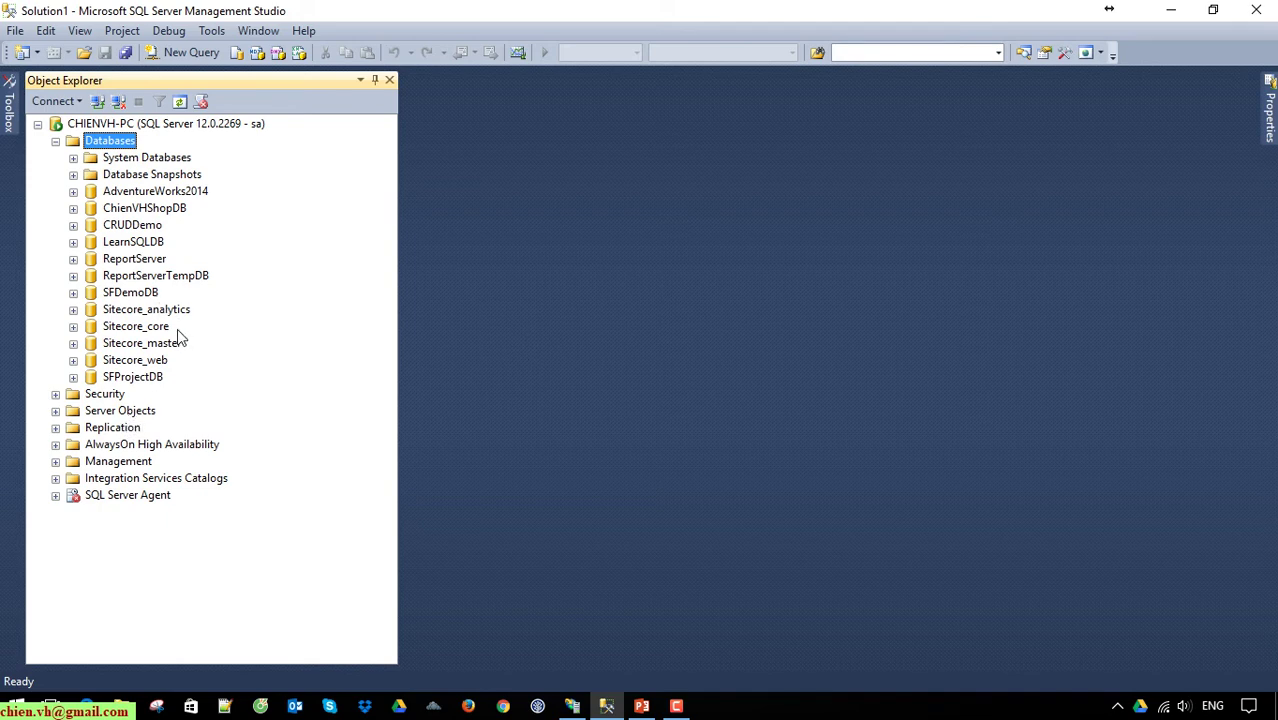
- Detach the SFDemoDB database from the server
click(138, 295)
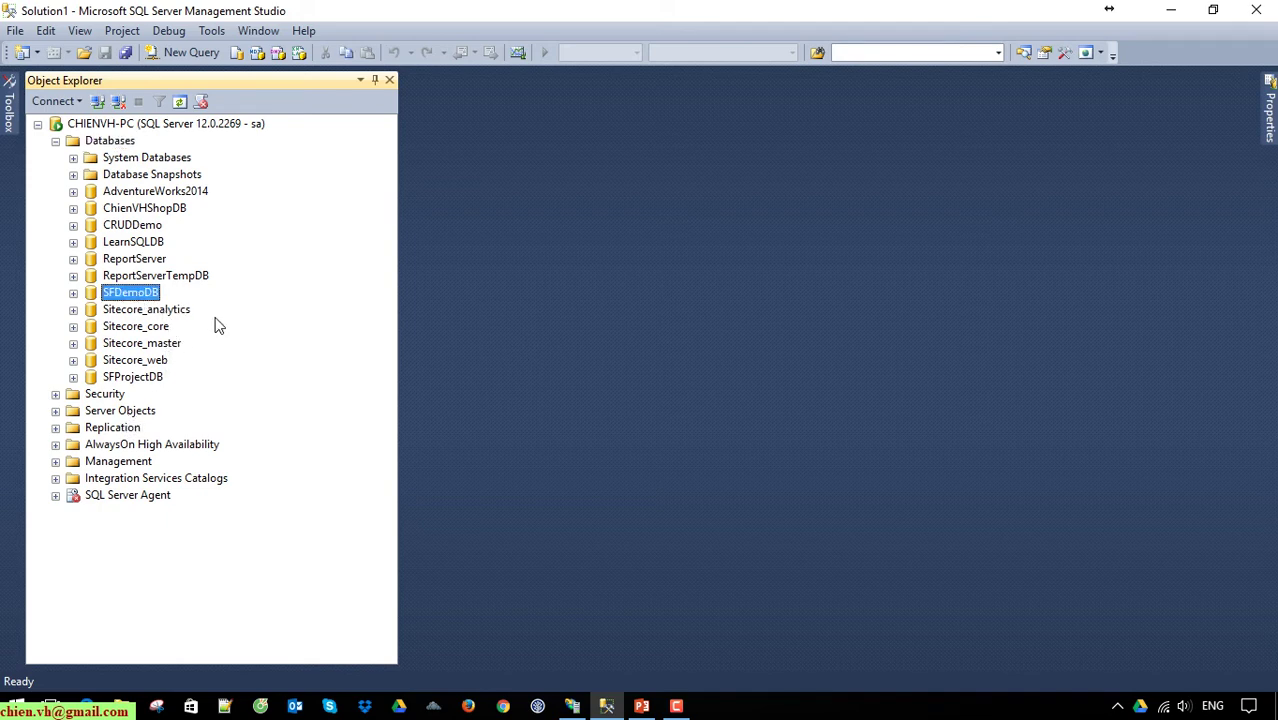
right_click(140, 298)
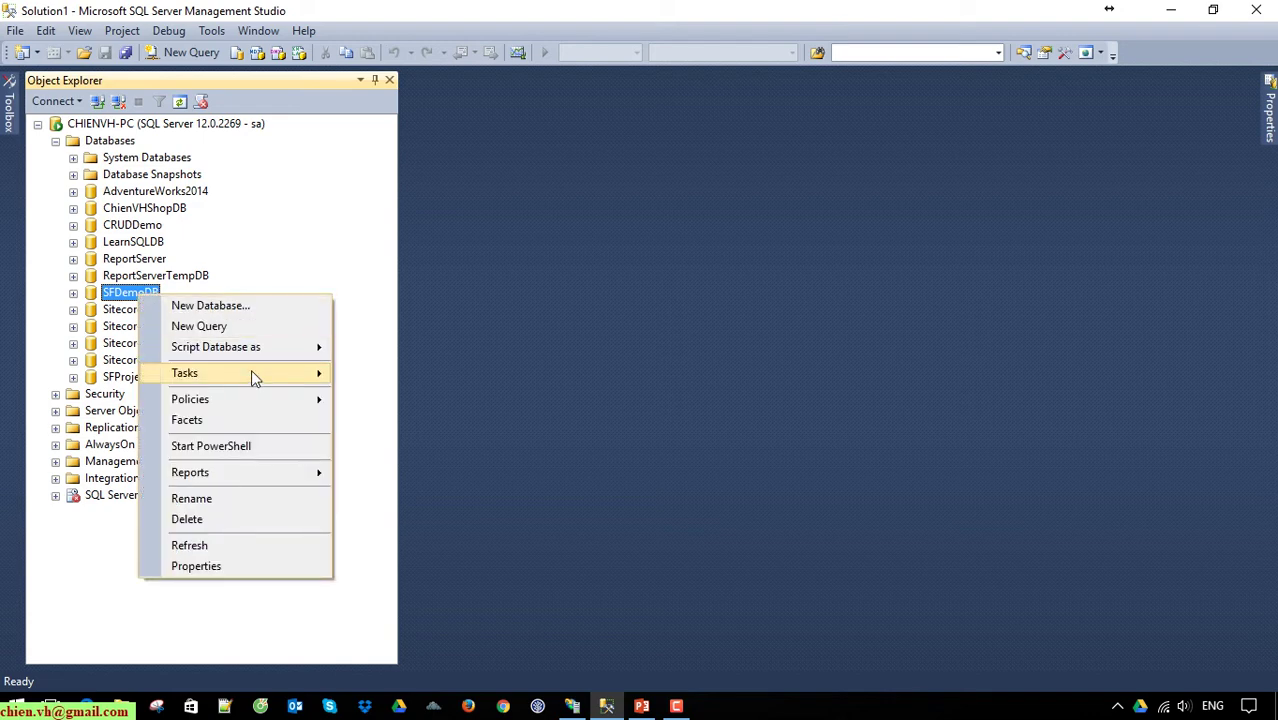
mouse_move(250, 369)
click(390, 221)
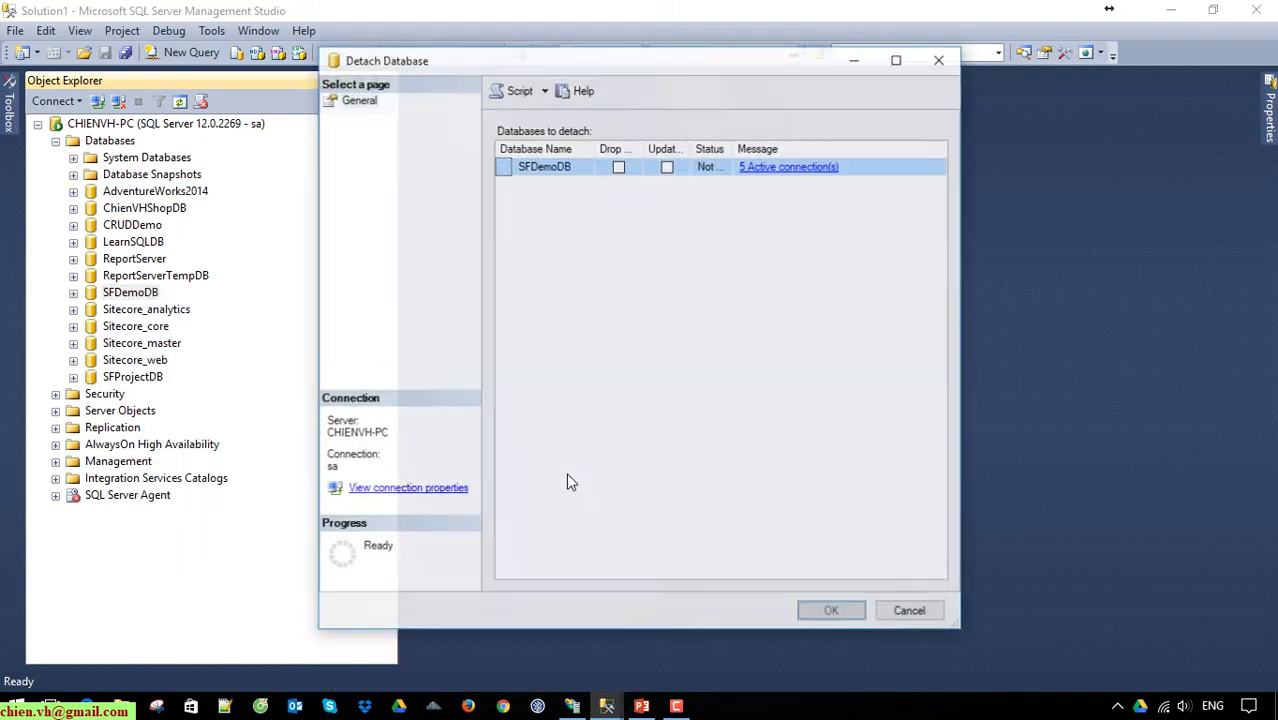
click(835, 612)
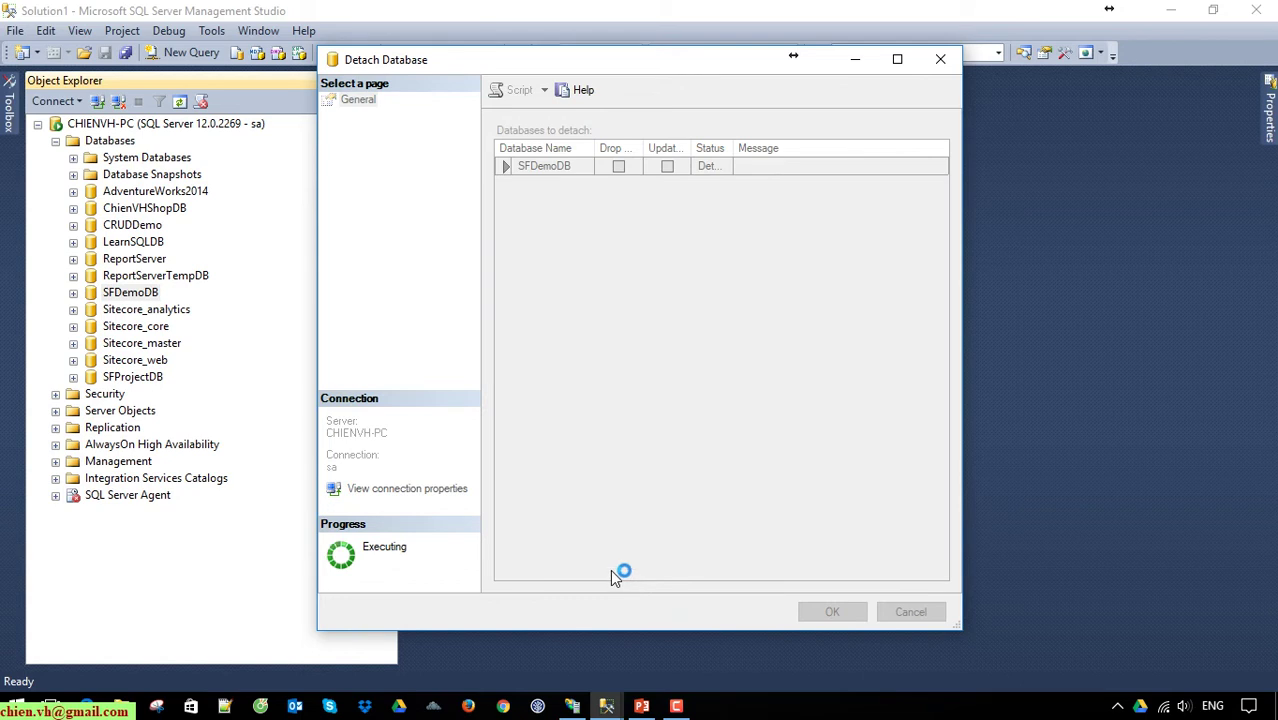
- Switch to IIS Manager, stop the sfdemo.local website, and minimize the manager
click(1117, 707)
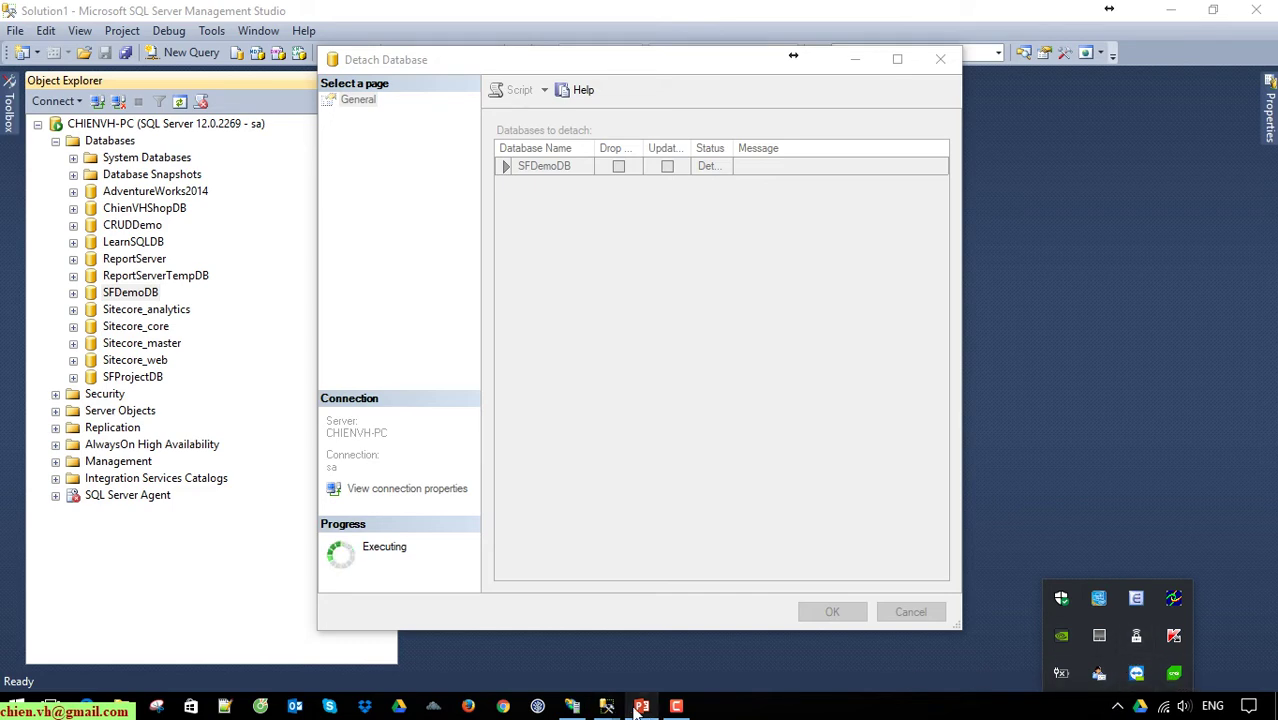
click(575, 707)
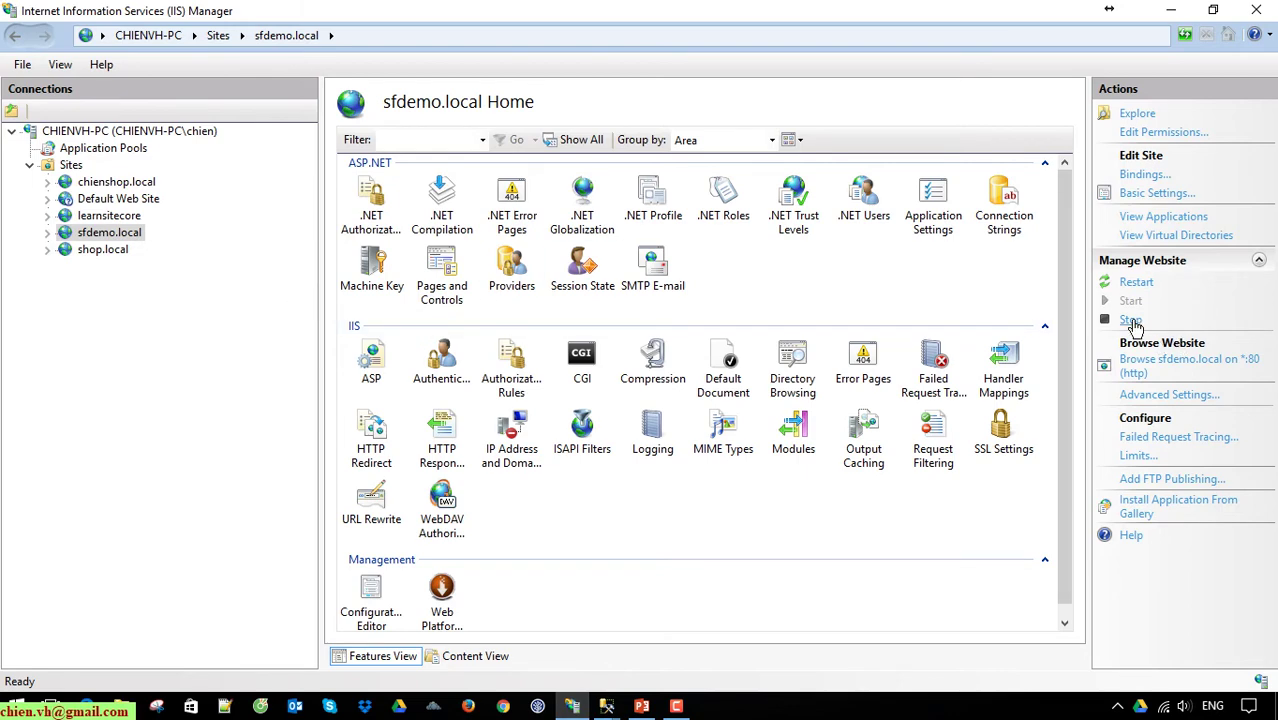
click(1131, 320)
click(1170, 10)
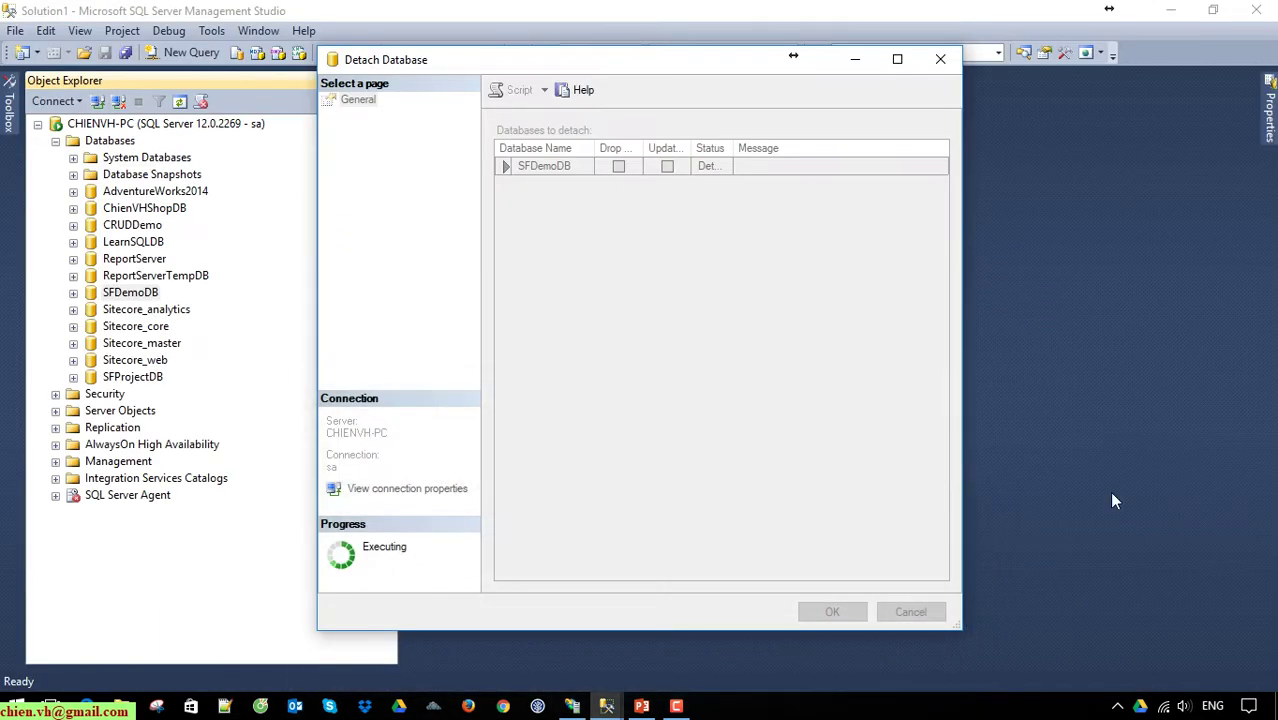
- Quit the green-marked background application running in the notification area
click(1117, 706)
right_click(1173, 673)
click(1127, 660)
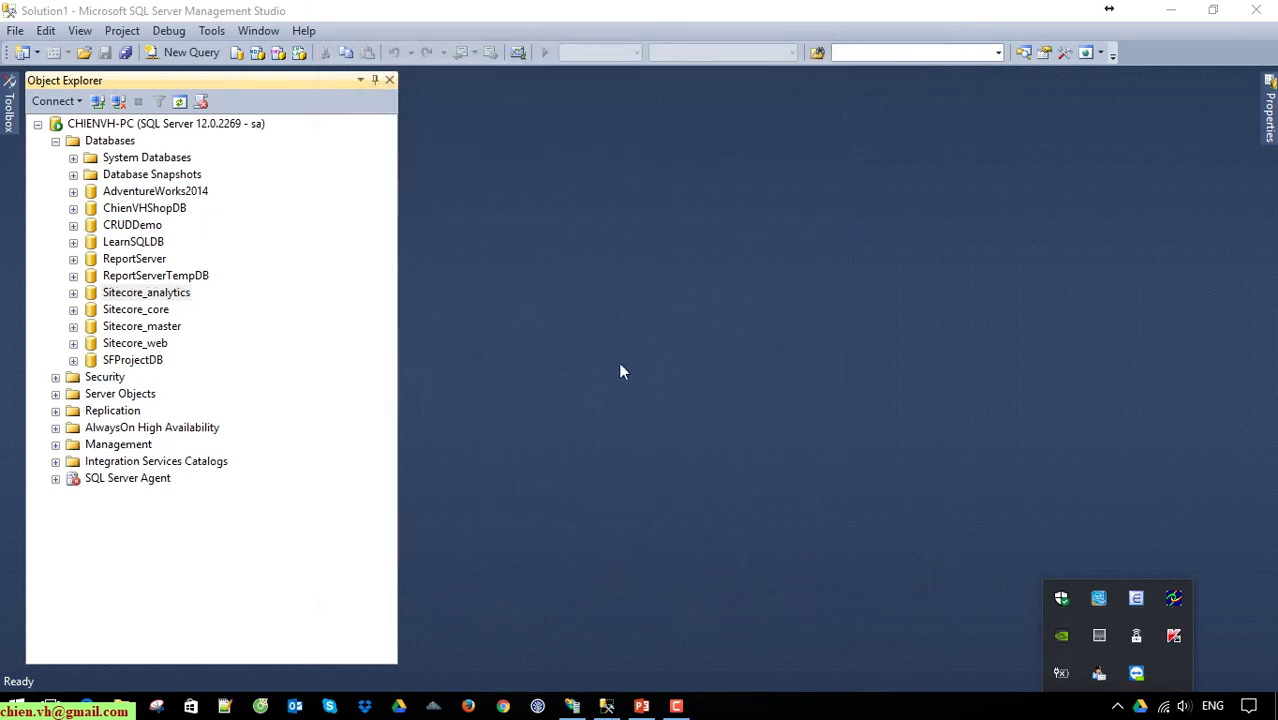
- Return to SQL Server Management Studio and refresh the Databases folder
click(685, 395)
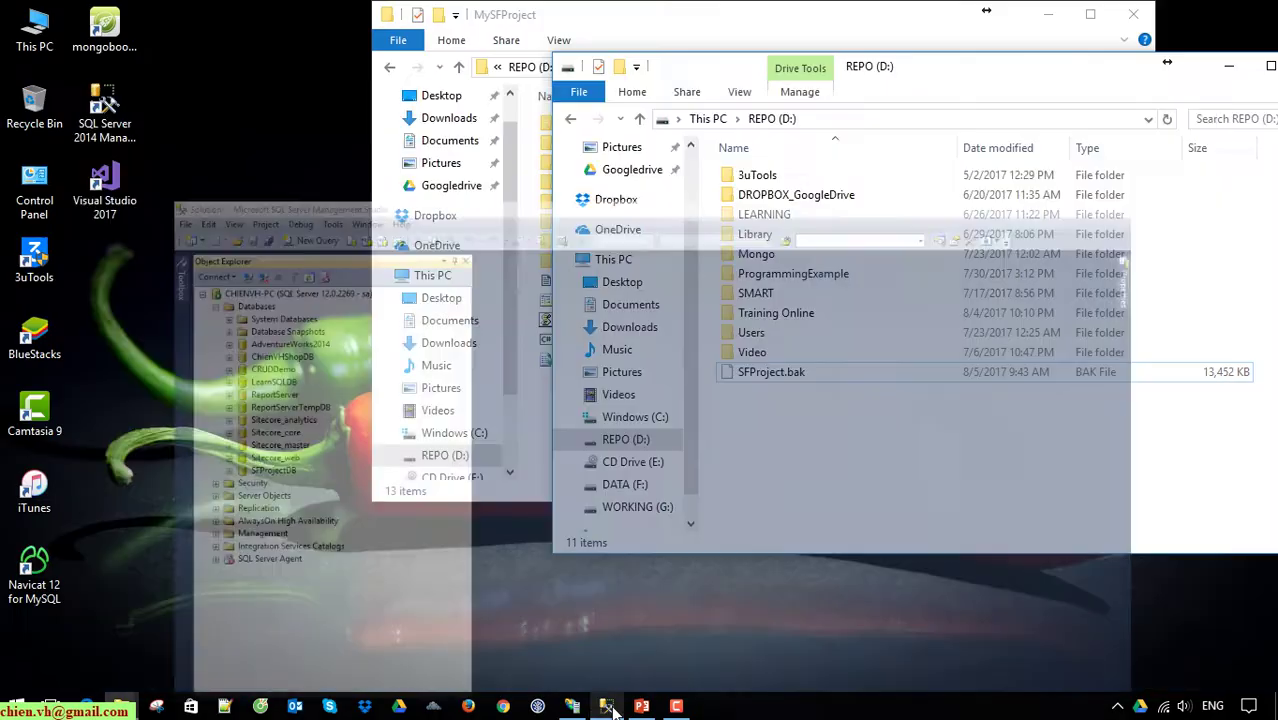
click(606, 706)
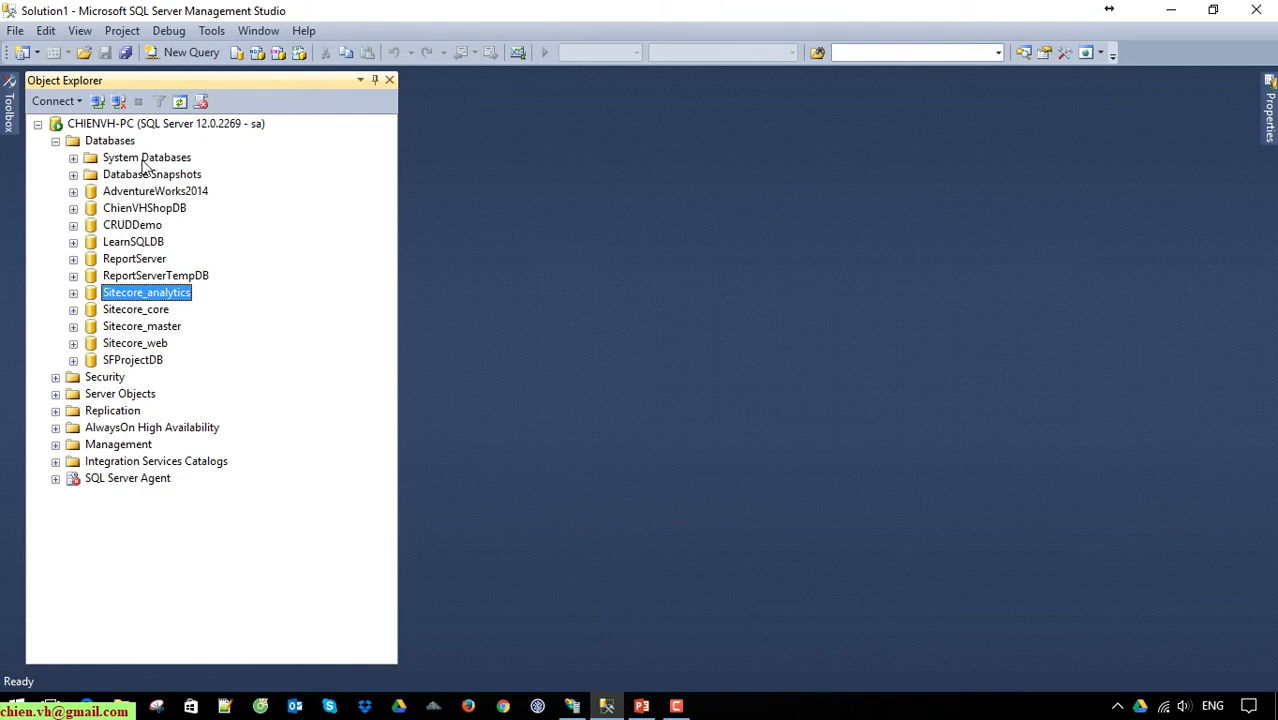
click(118, 141)
click(179, 102)
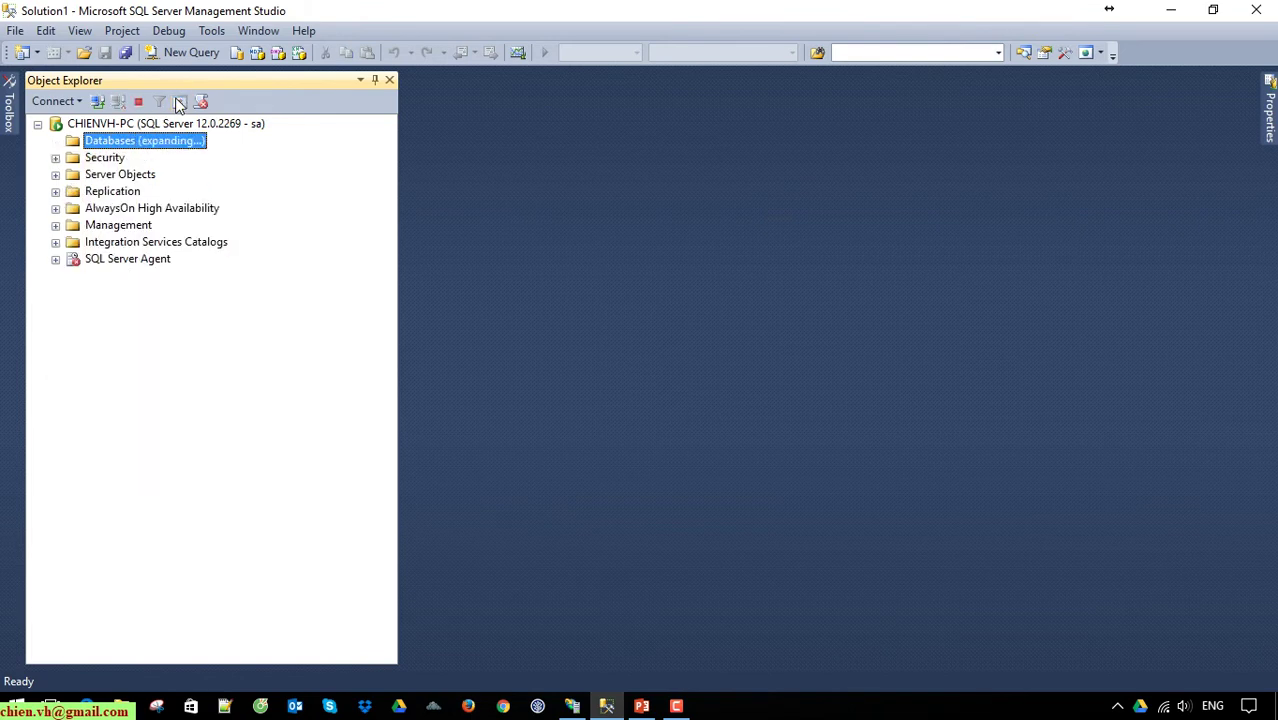
- Start a new database restore from the Databases folder, using the backup file D:\SFProject.bak as the device source
right_click(113, 145)
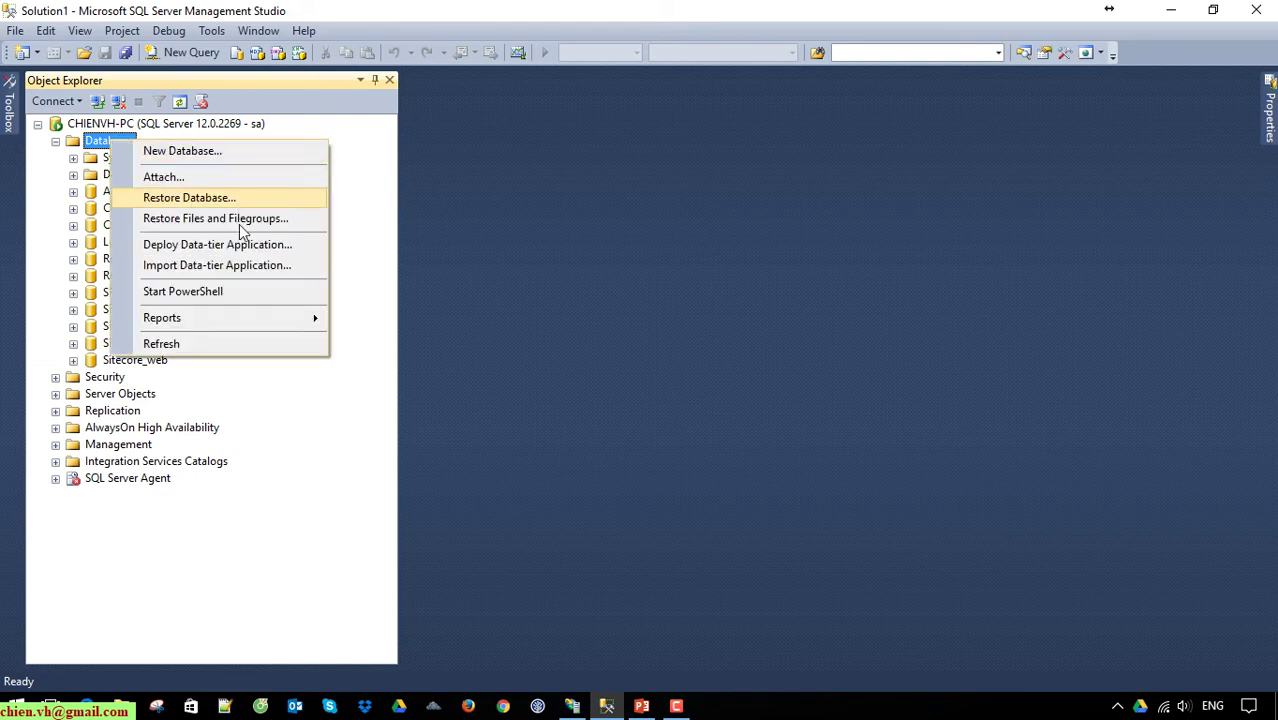
click(190, 199)
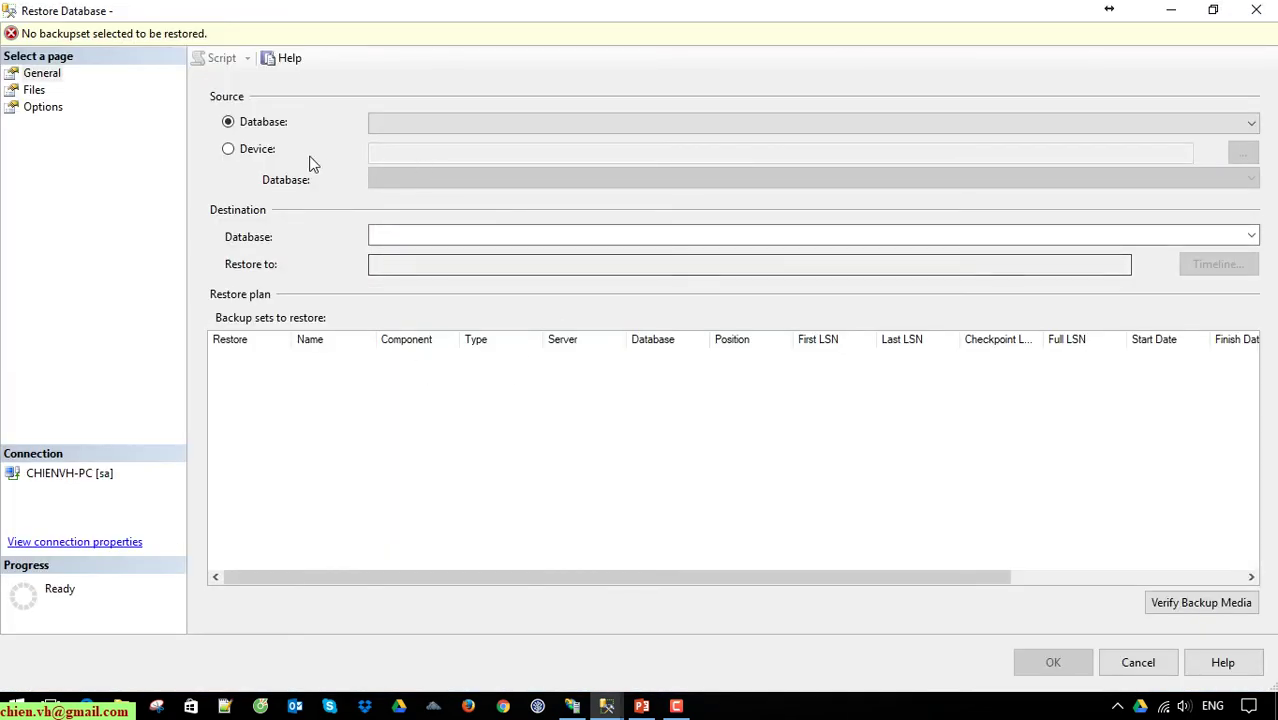
click(249, 150)
click(1244, 156)
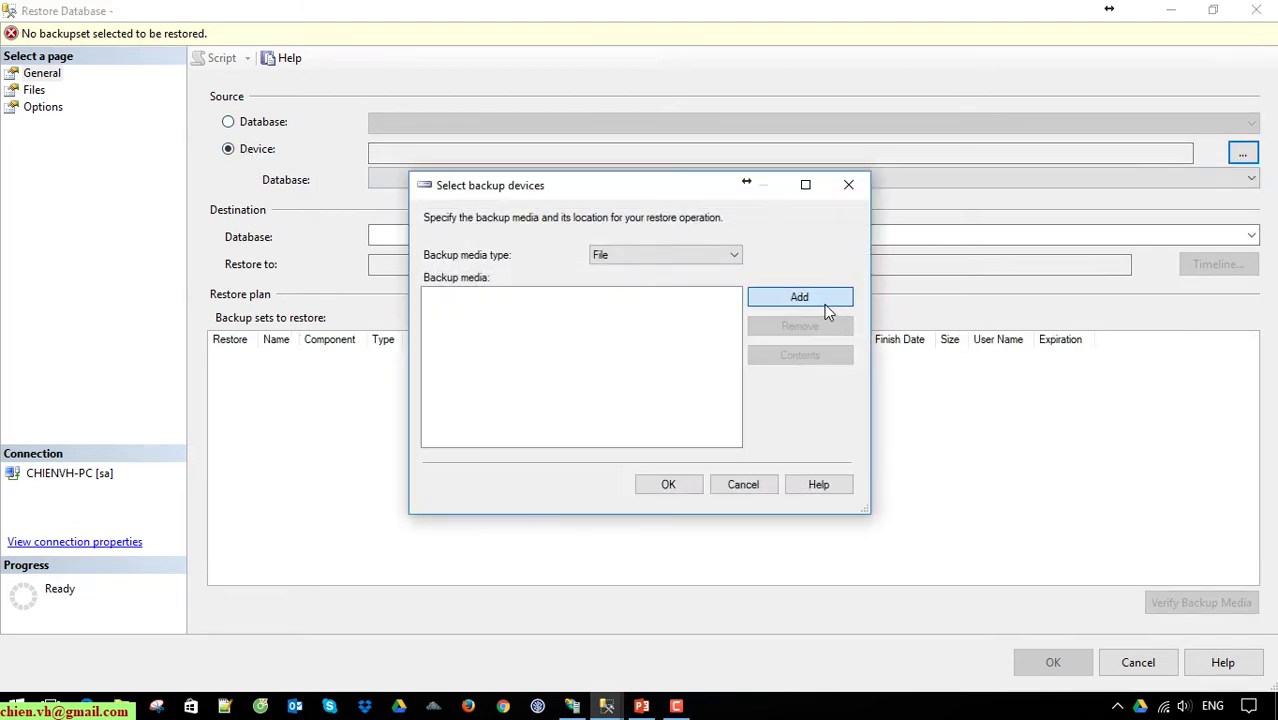
click(812, 300)
drag(577, 309, 420, 400)
click(390, 418)
click(632, 385)
click(768, 534)
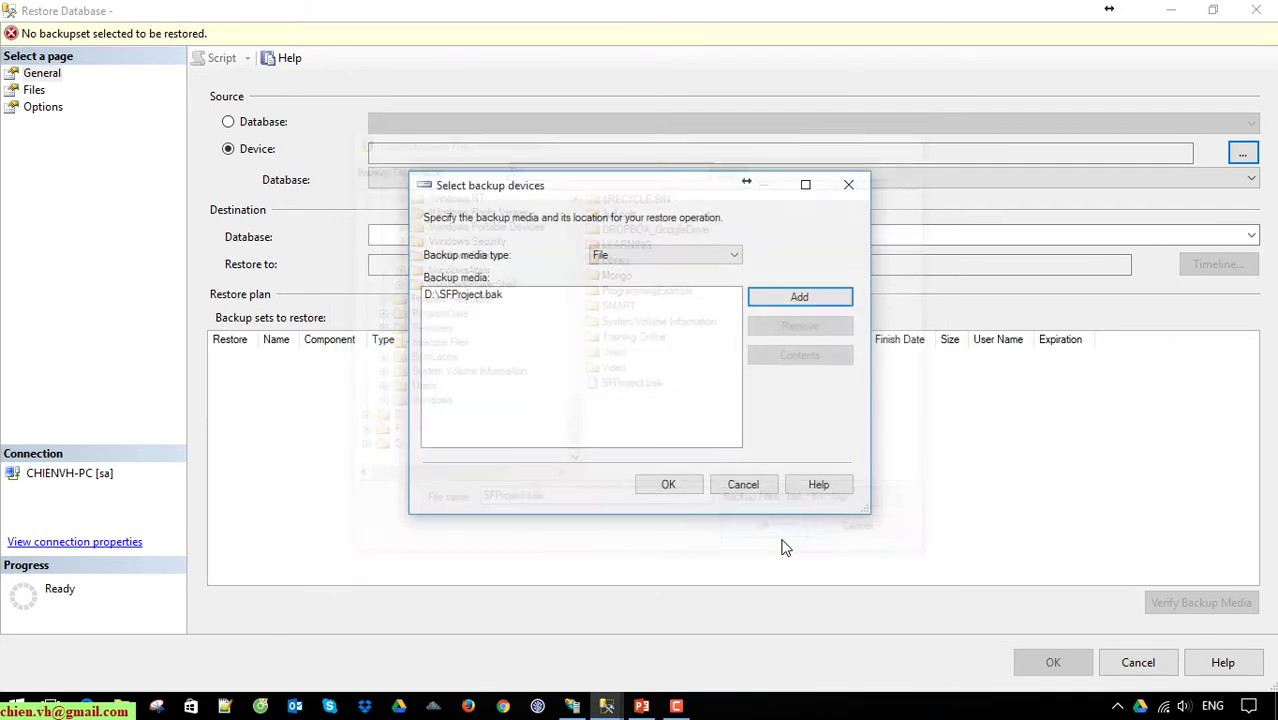
click(670, 485)
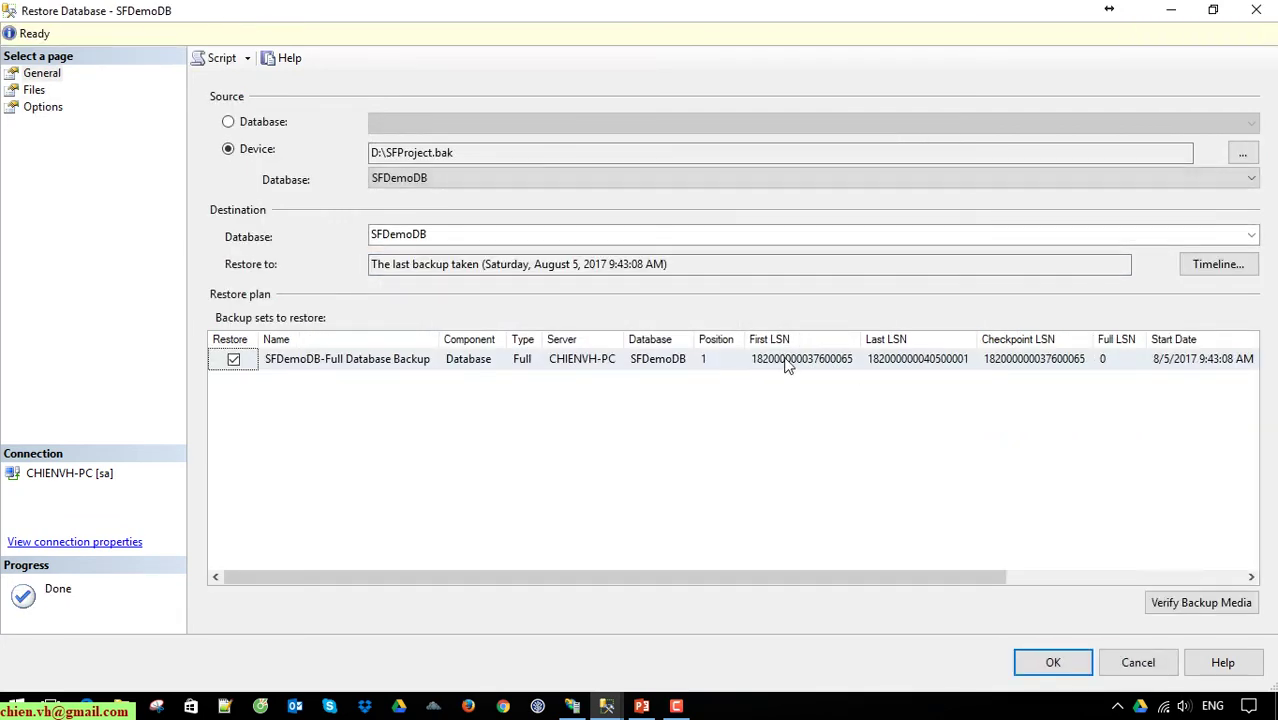
- Try to restore the backup over the existing SFProjectDB database, read the error details, and cancel the restore
click(1253, 236)
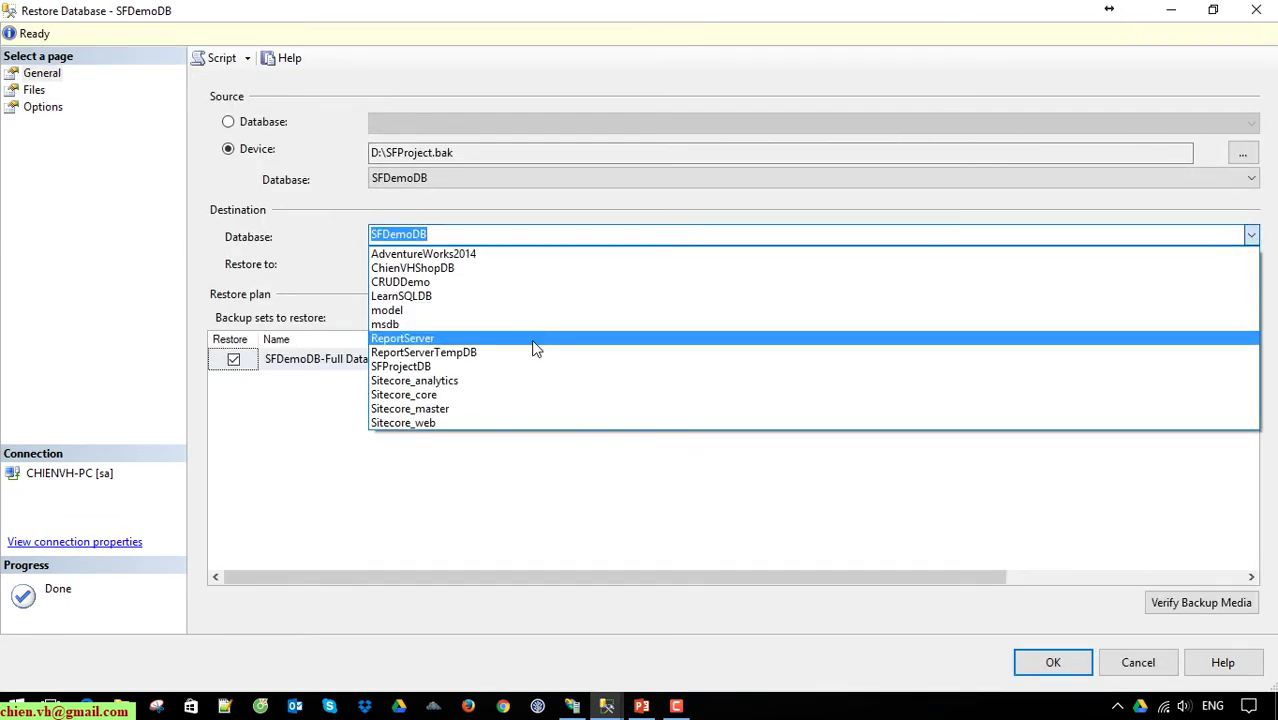
click(521, 370)
click(1065, 662)
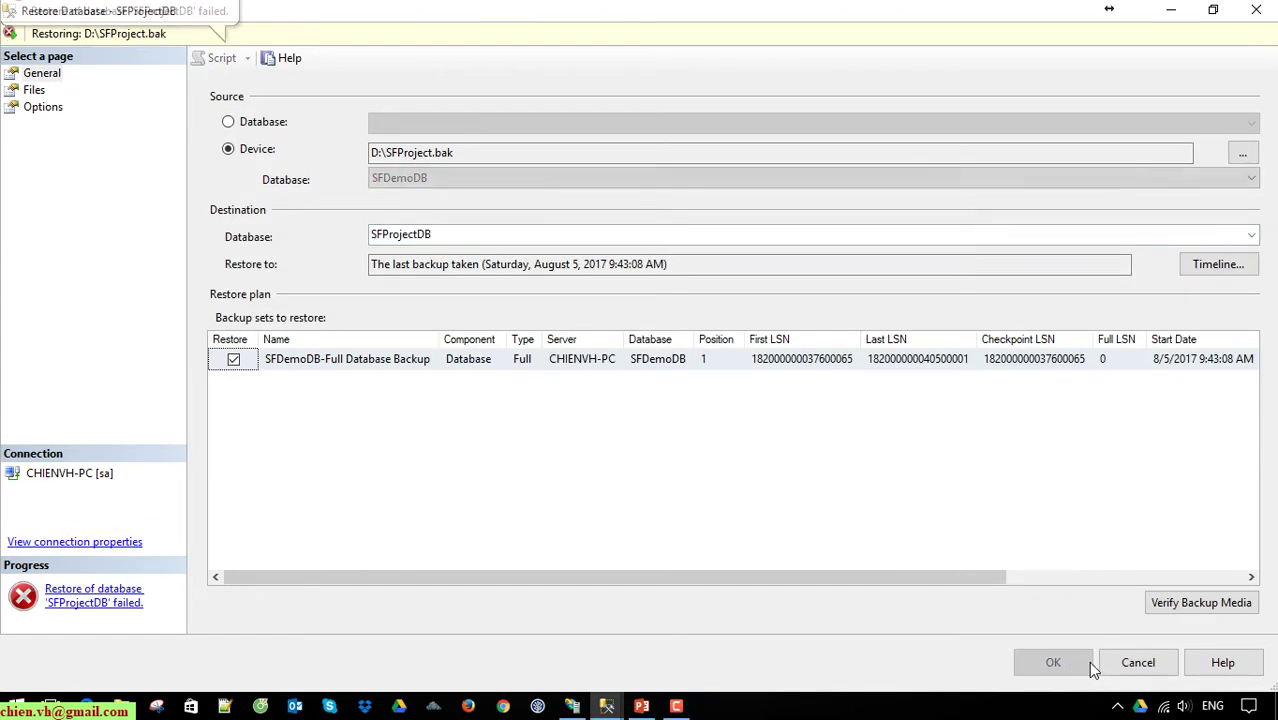
click(103, 602)
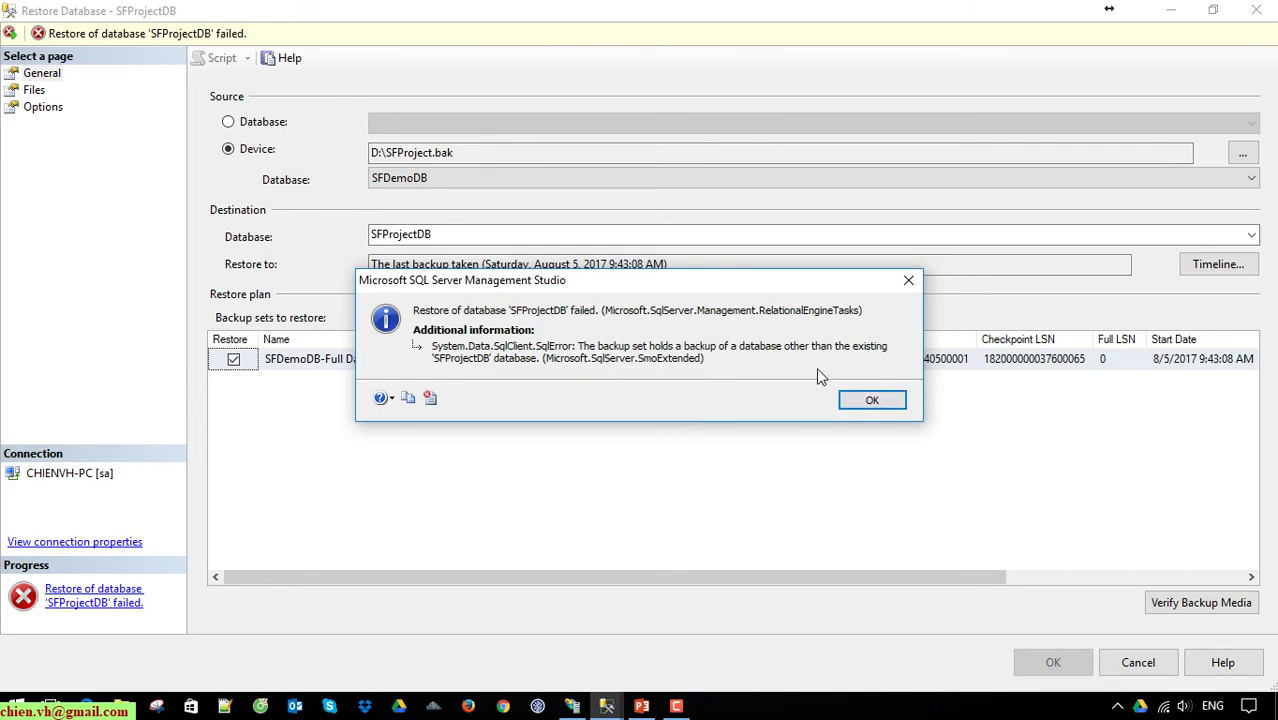
click(872, 399)
click(1158, 664)
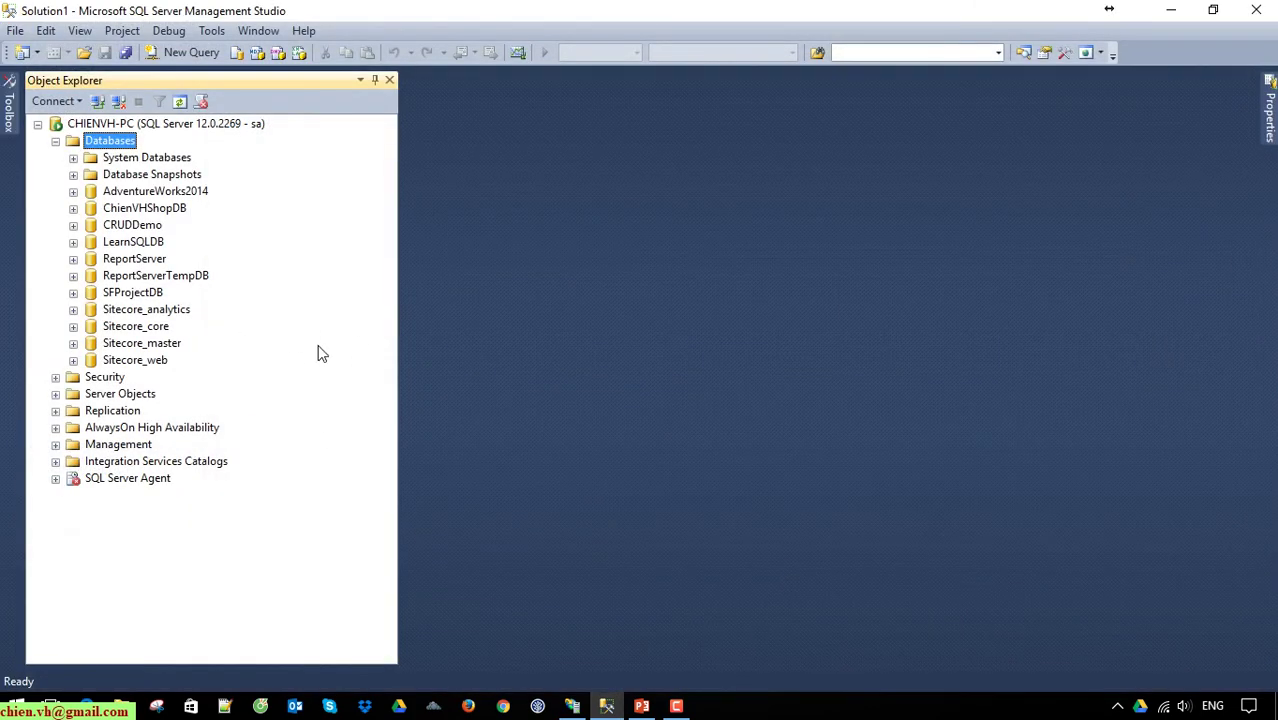
- Delete the existing SFProjectDB database from the server
click(157, 296)
right_click(150, 295)
click(245, 518)
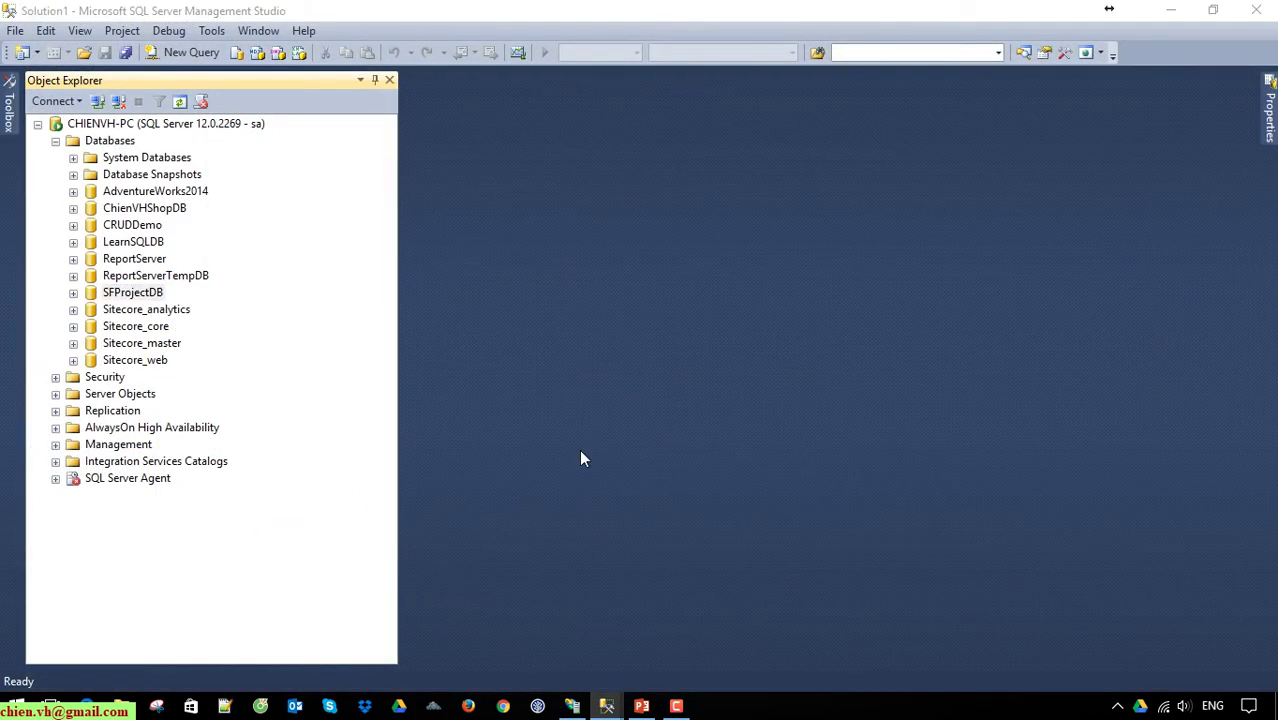
click(832, 611)
- Start a new database restore from the Databases folder, adding D:\SFProject.bak as the device backup file
right_click(126, 148)
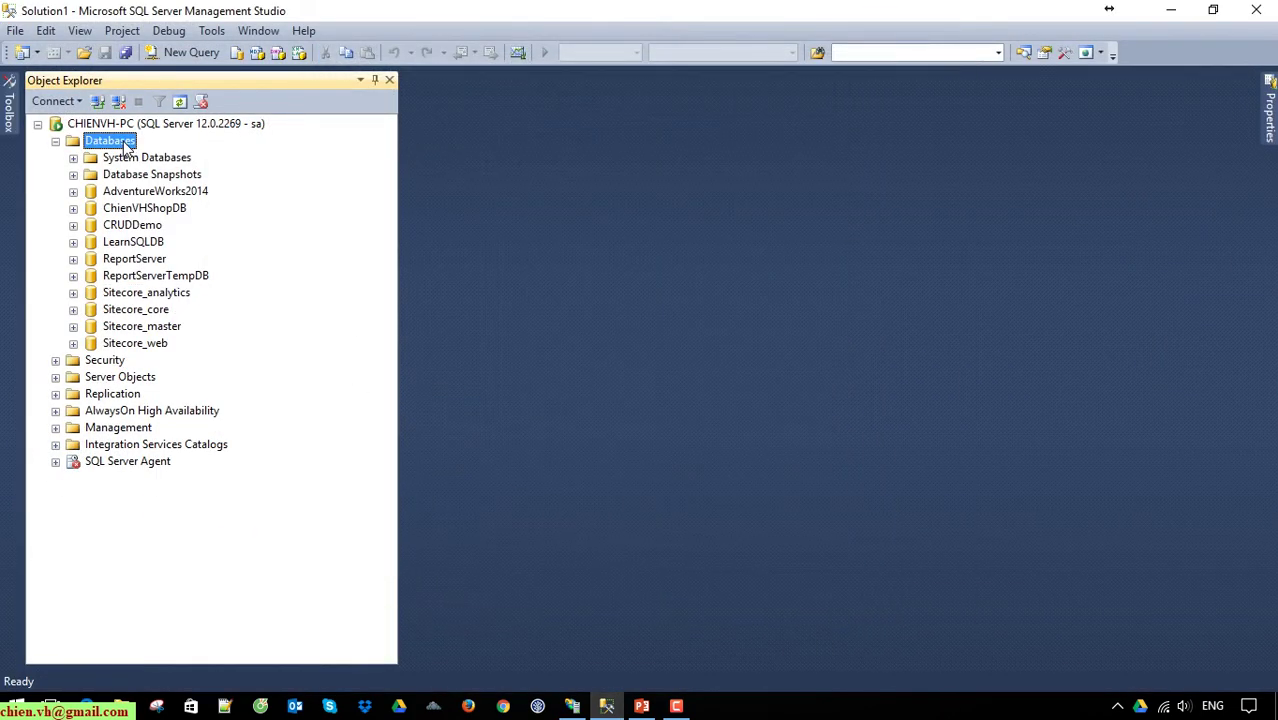
click(205, 199)
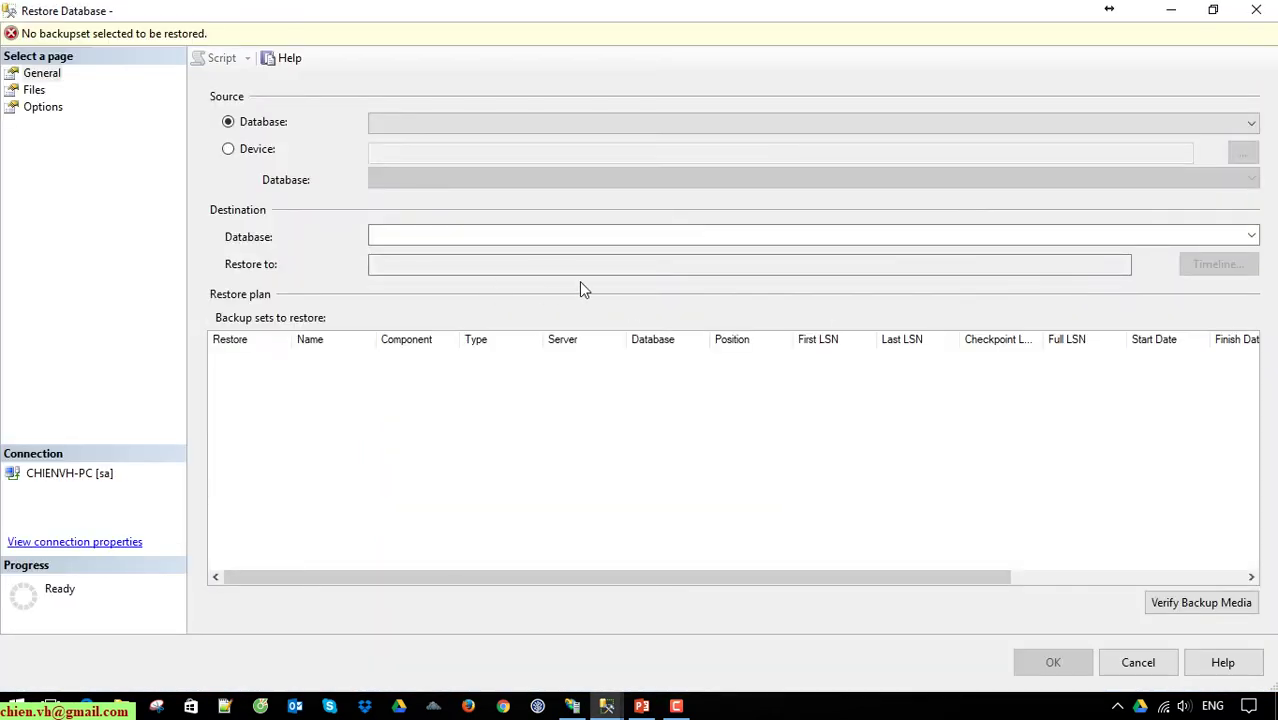
click(252, 150)
click(1242, 152)
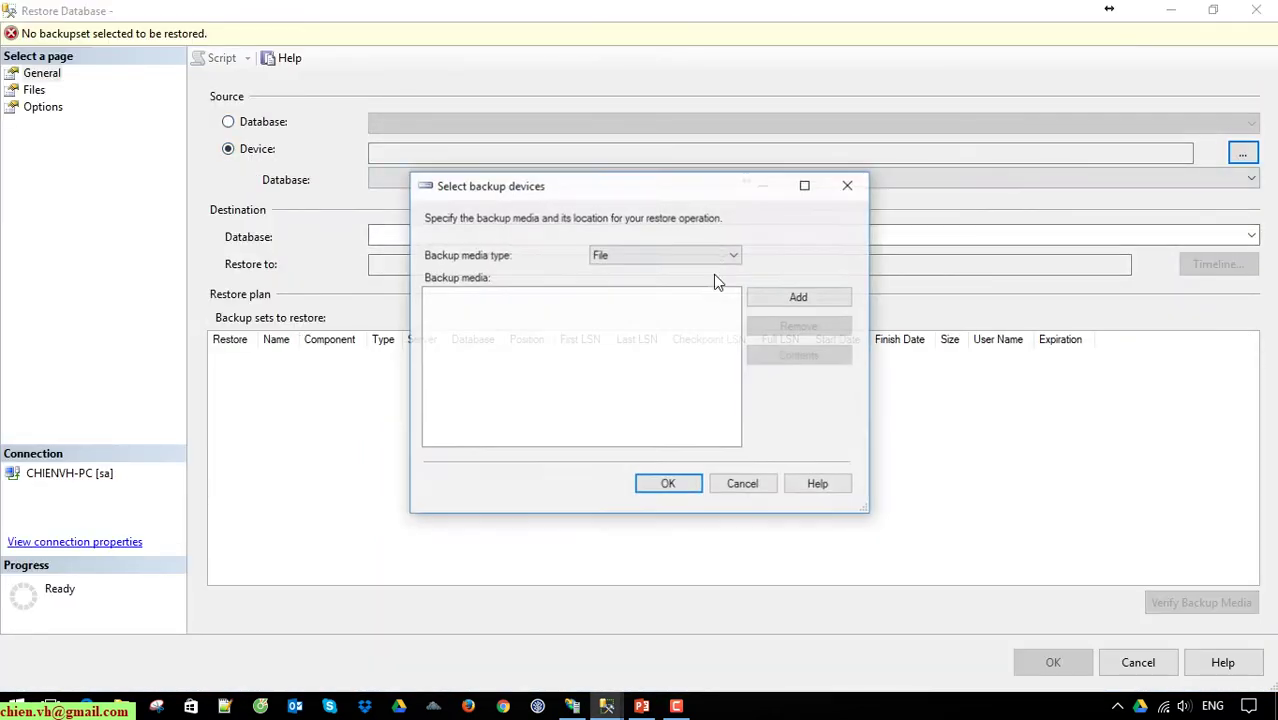
click(797, 297)
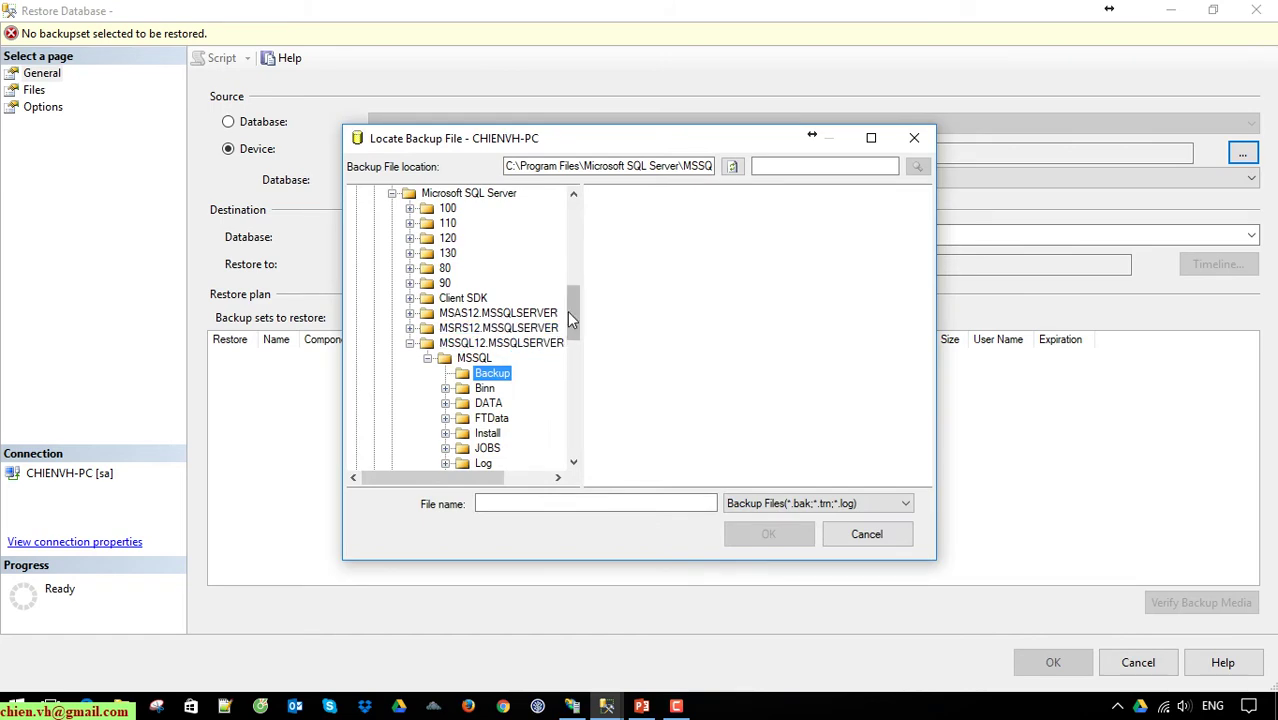
drag(567, 318, 573, 423)
click(390, 420)
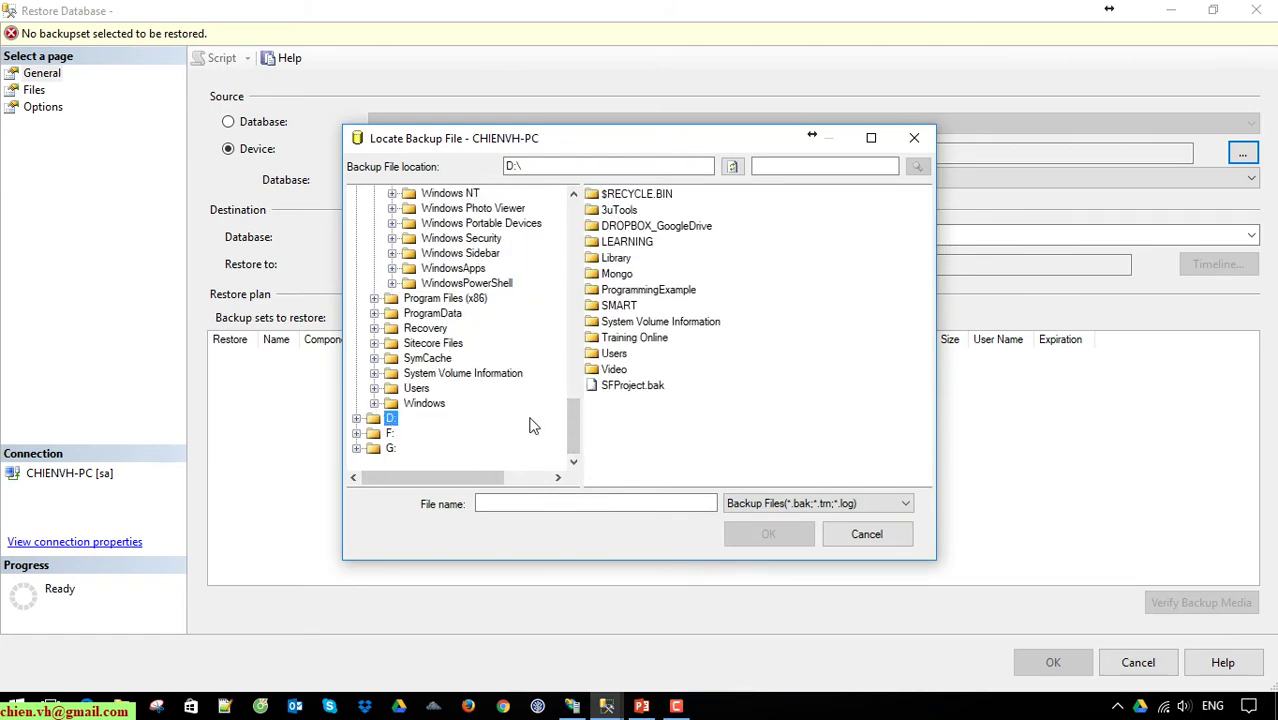
click(632, 386)
click(768, 534)
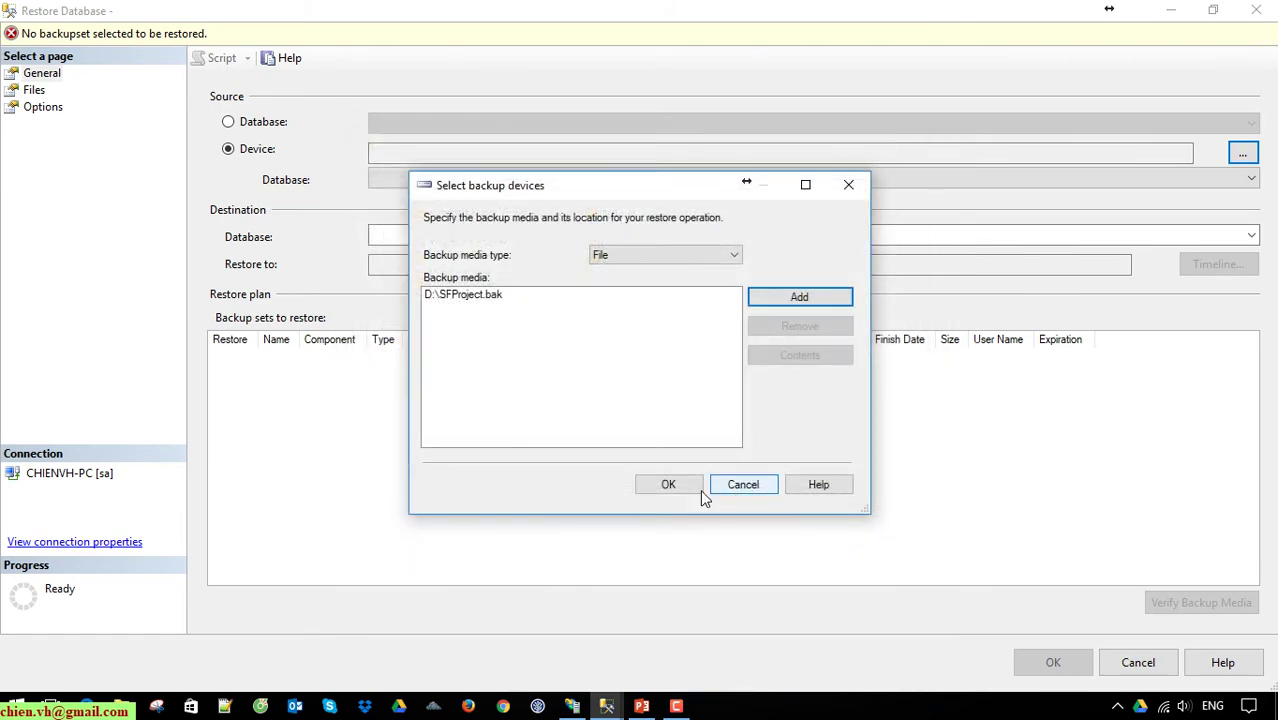
click(664, 482)
- Try to restore the backup with SFDemoDB as the destination and read the error details
click(1042, 664)
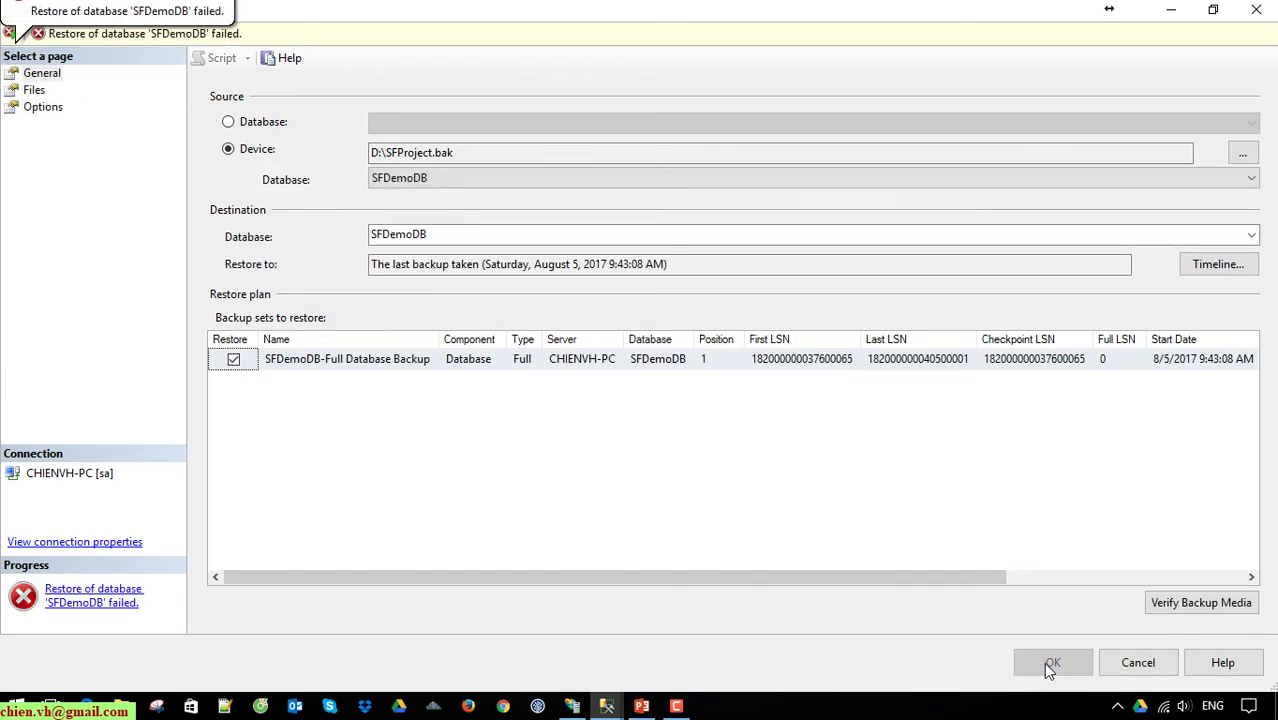
click(127, 600)
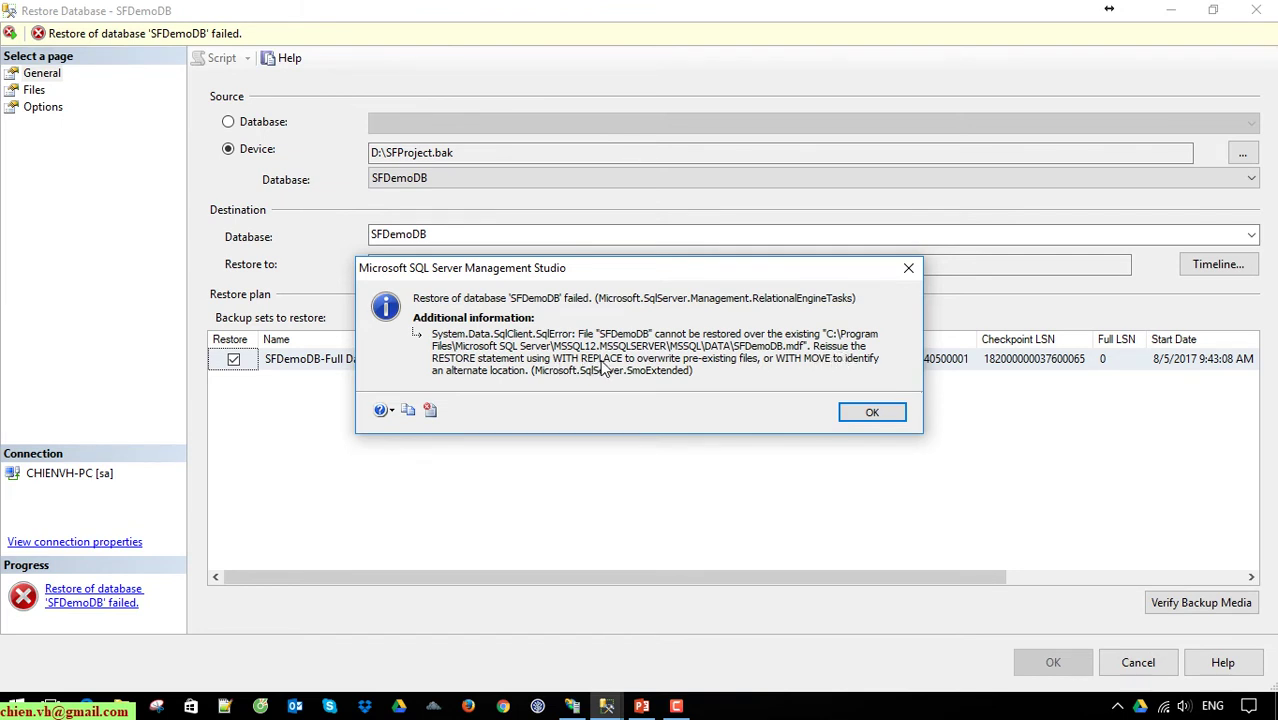
click(871, 416)
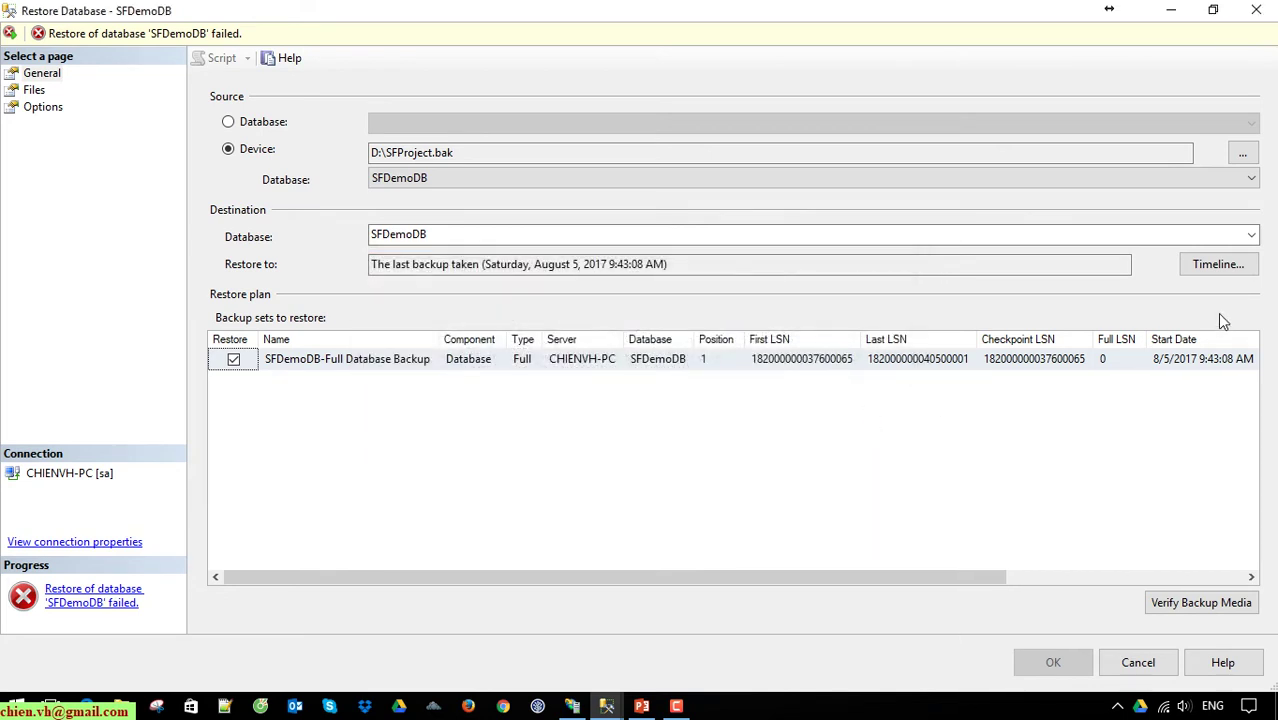
- Set the destination database name to SFProjectDB and run the restore to completion
click(1040, 233)
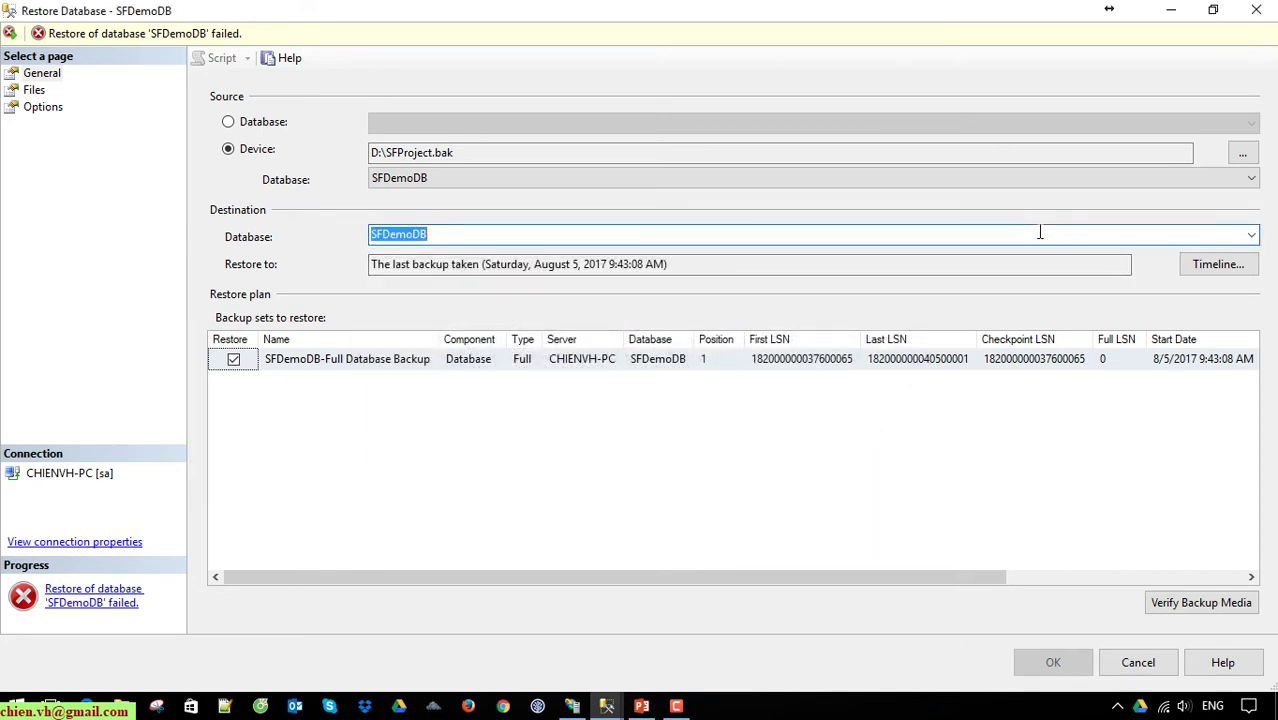
text(SFProjectDB)
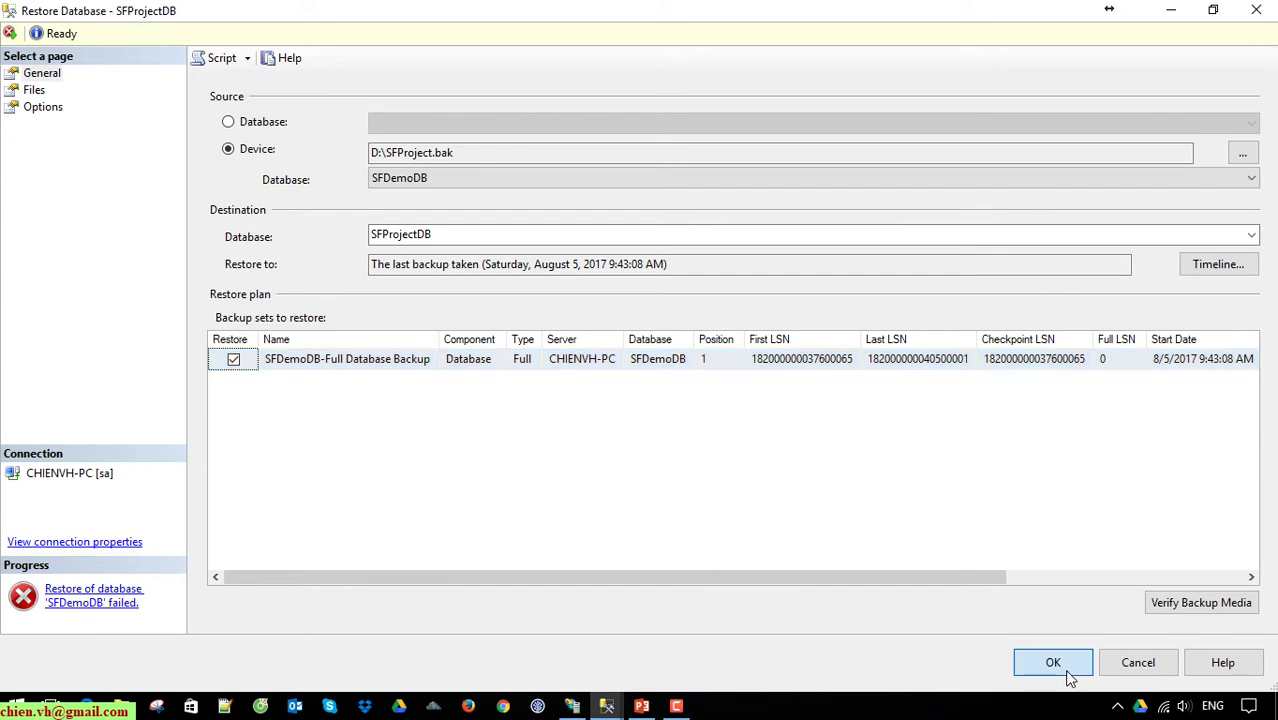
click(1067, 673)
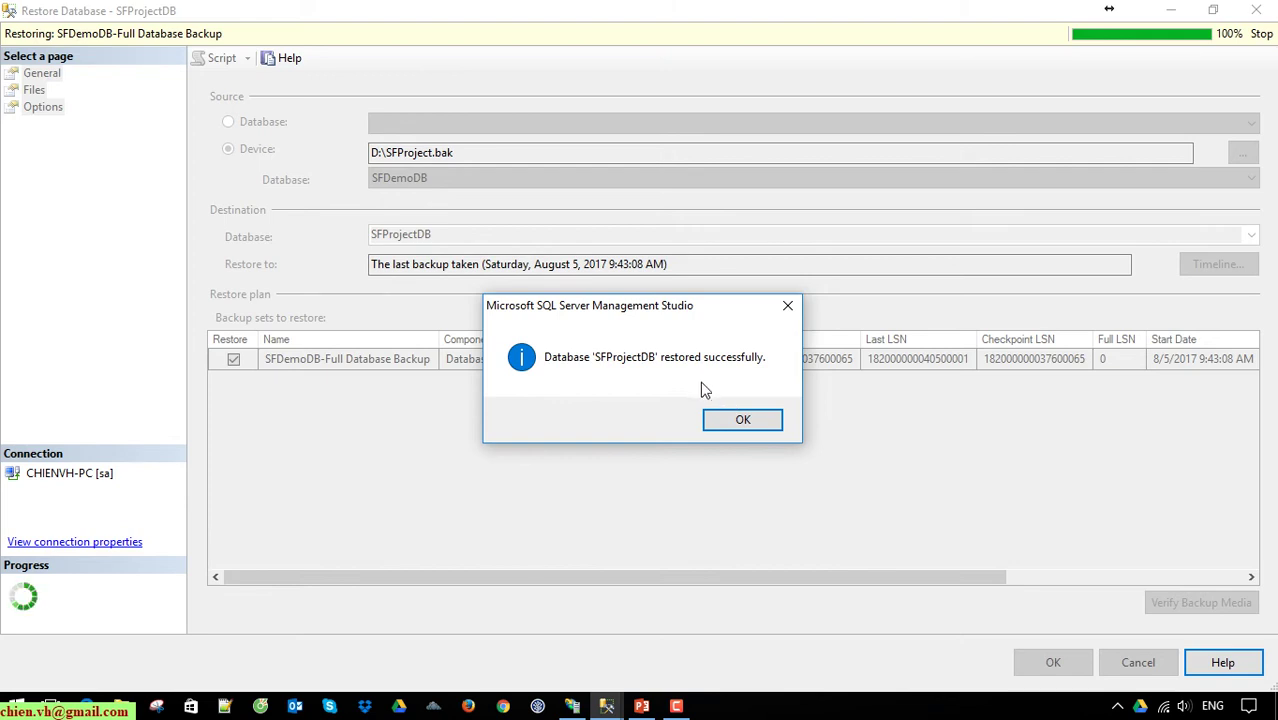
click(754, 421)
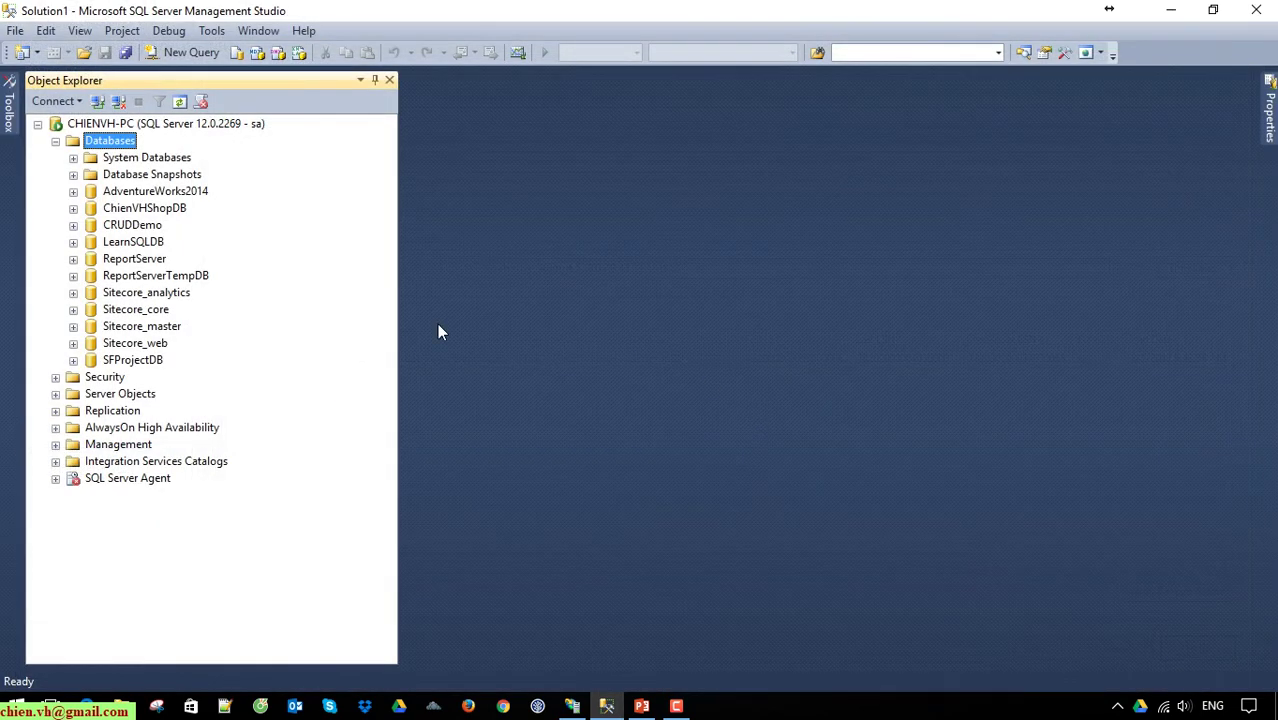
- Refresh the database list and expand the restored SFProjectDB database to check its contents
click(179, 101)
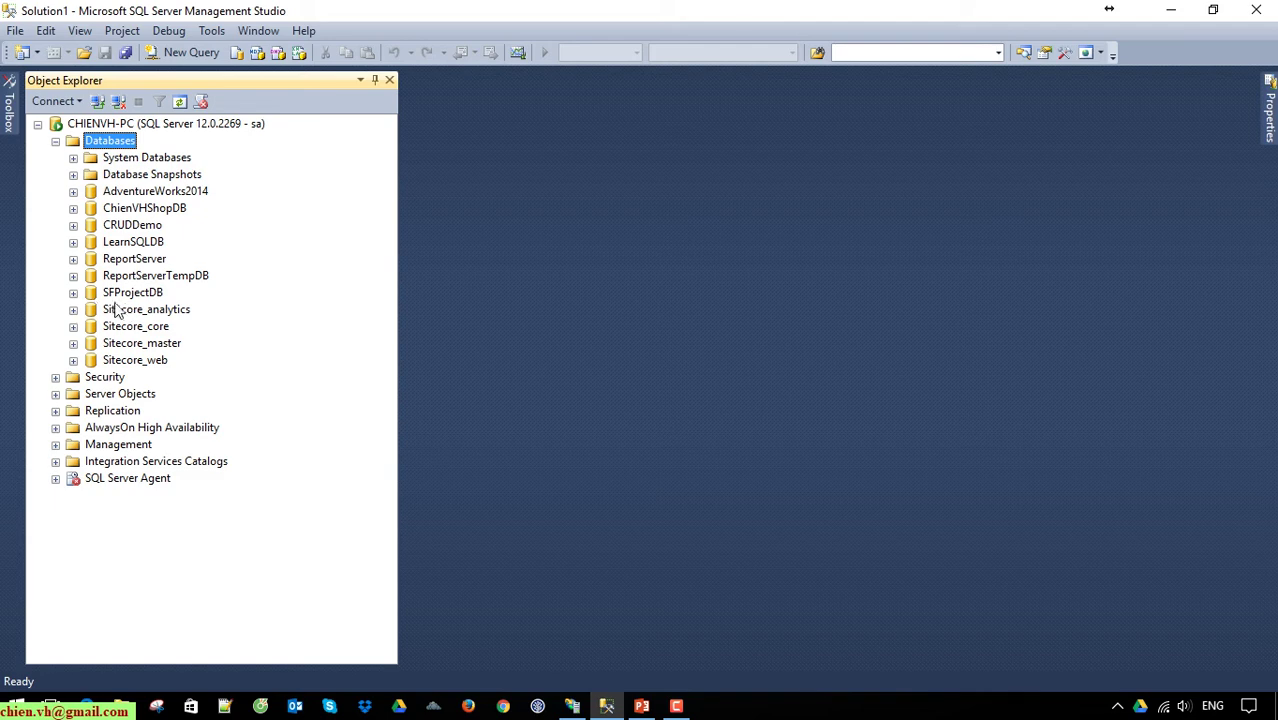
click(73, 292)
click(130, 293)
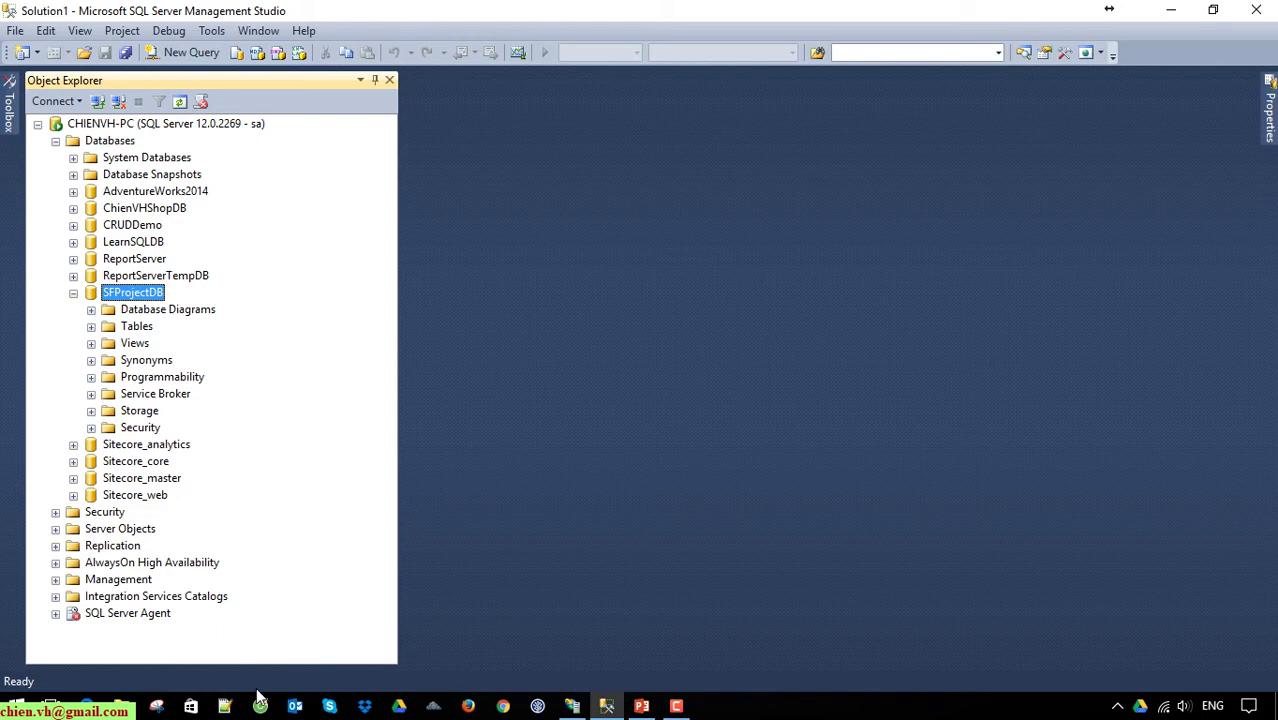
- Switch to File Explorer and open the MySFProject folder in D:\Training Online\SitefinityCMS\Projects
click(121, 706)
middle_click(136, 635)
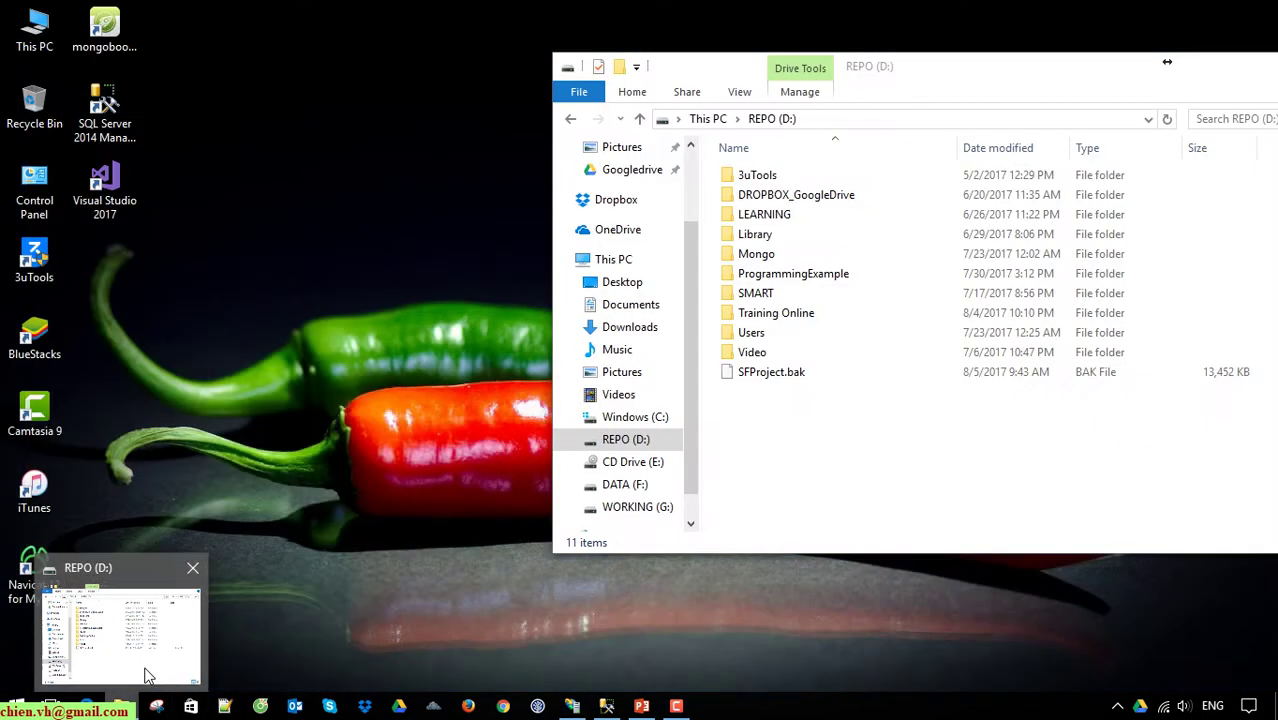
click(148, 673)
double_click(775, 314)
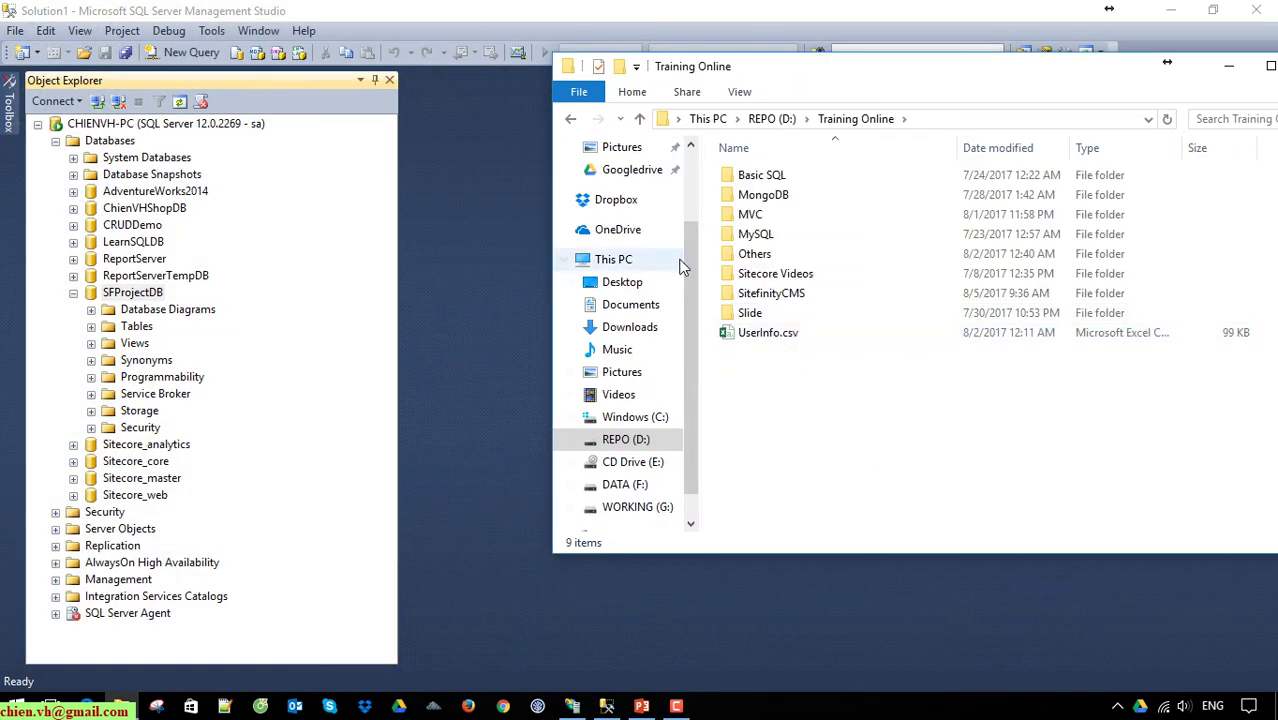
double_click(771, 293)
click(757, 176)
double_click(757, 176)
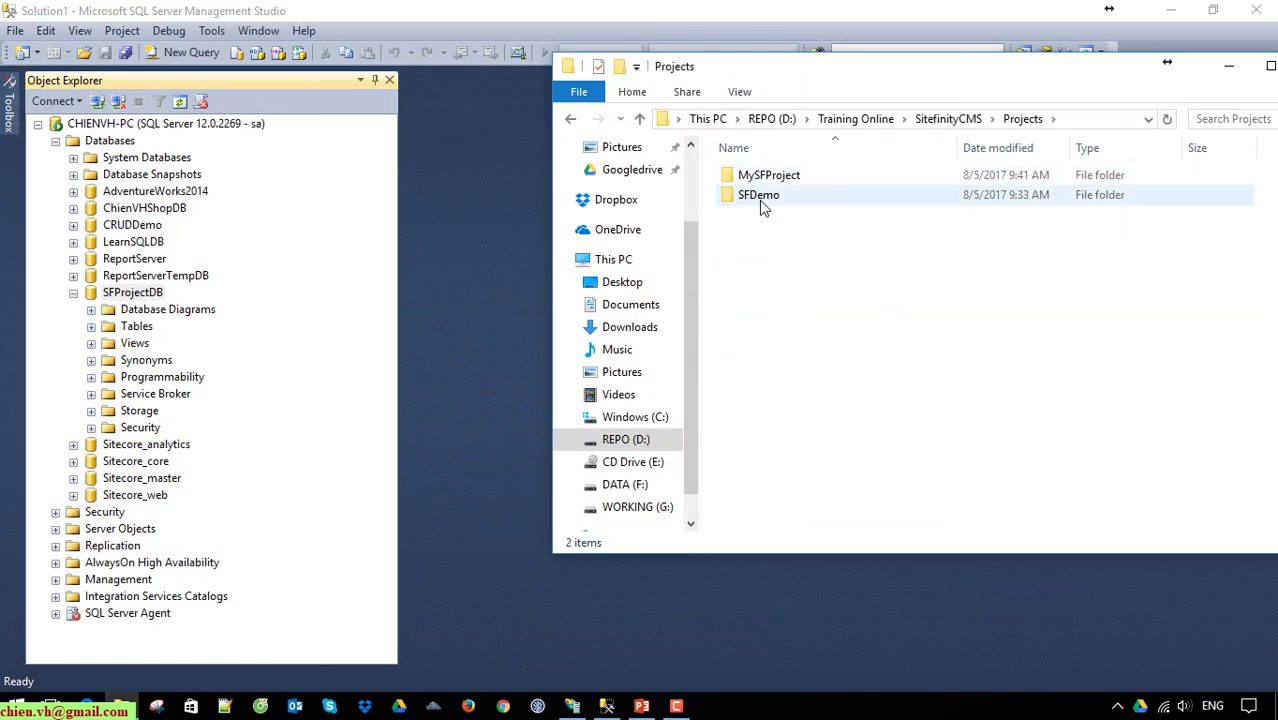
click(790, 177)
drag(888, 80, 763, 101)
double_click(668, 202)
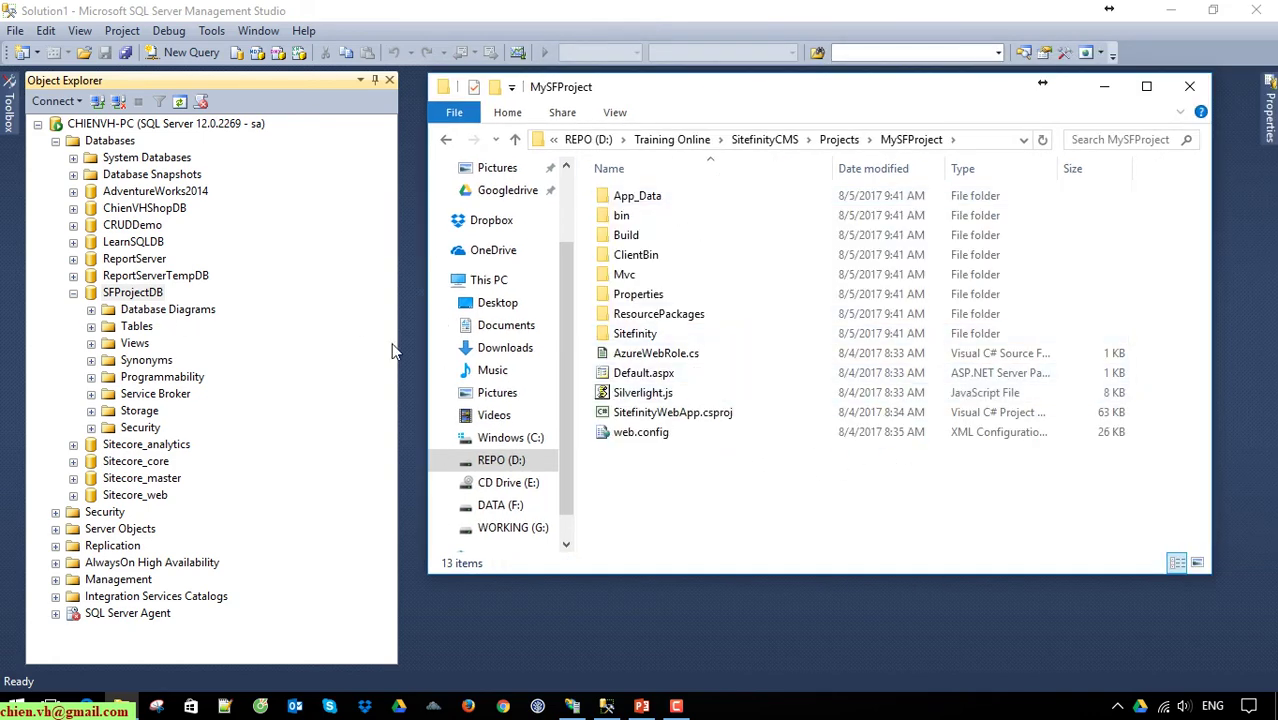
- Open DataConfig.config from App_Data\Sitefinity\Configuration in Notepad++ and expand its pane across the whole editor
double_click(664, 204)
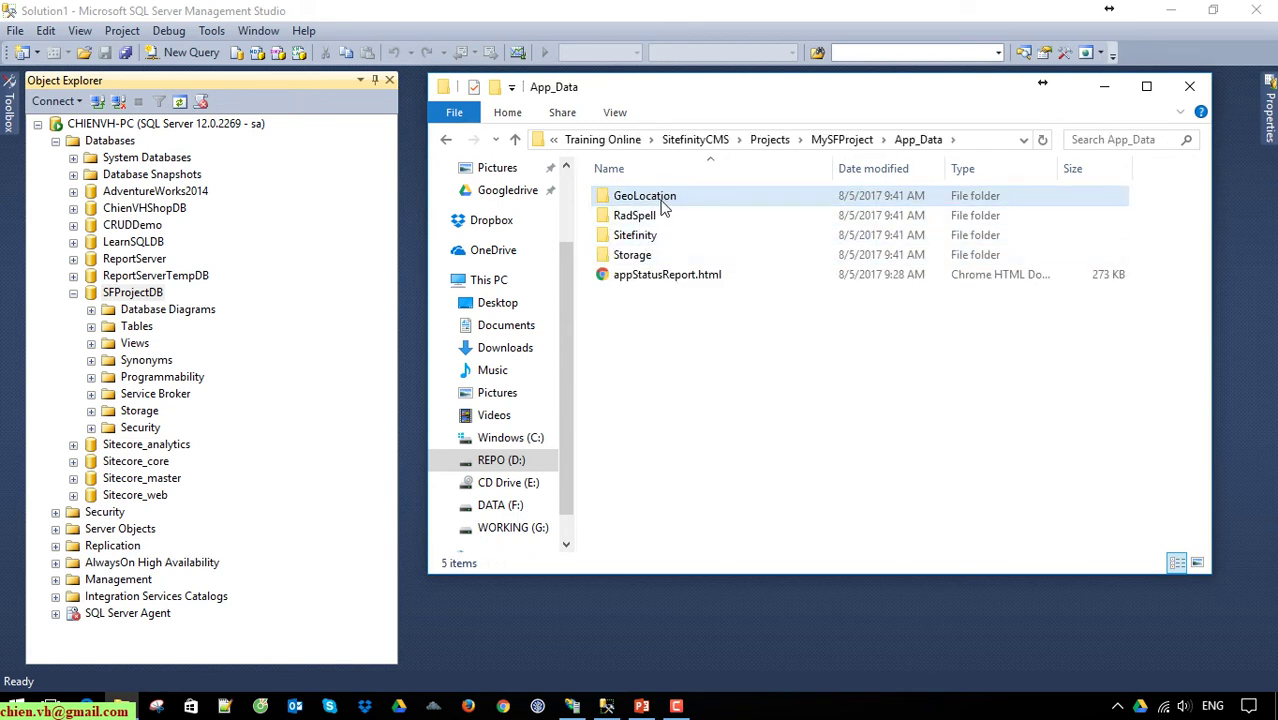
double_click(632, 237)
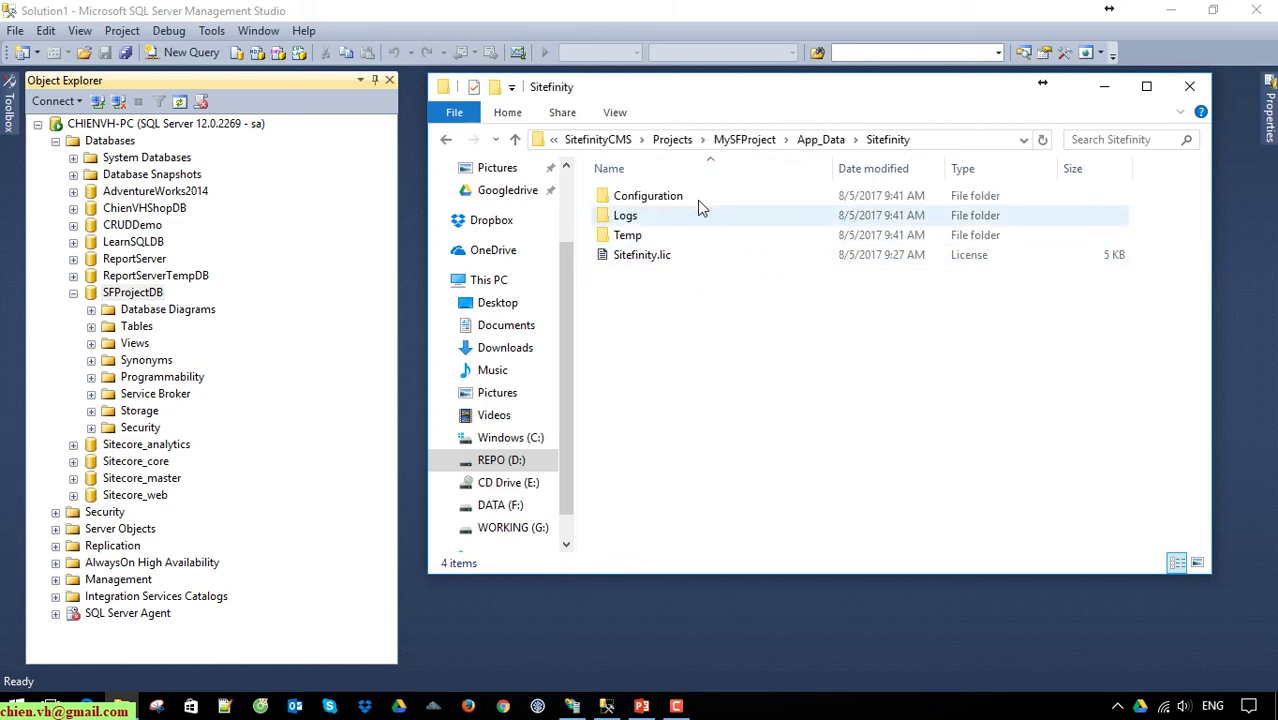
double_click(648, 196)
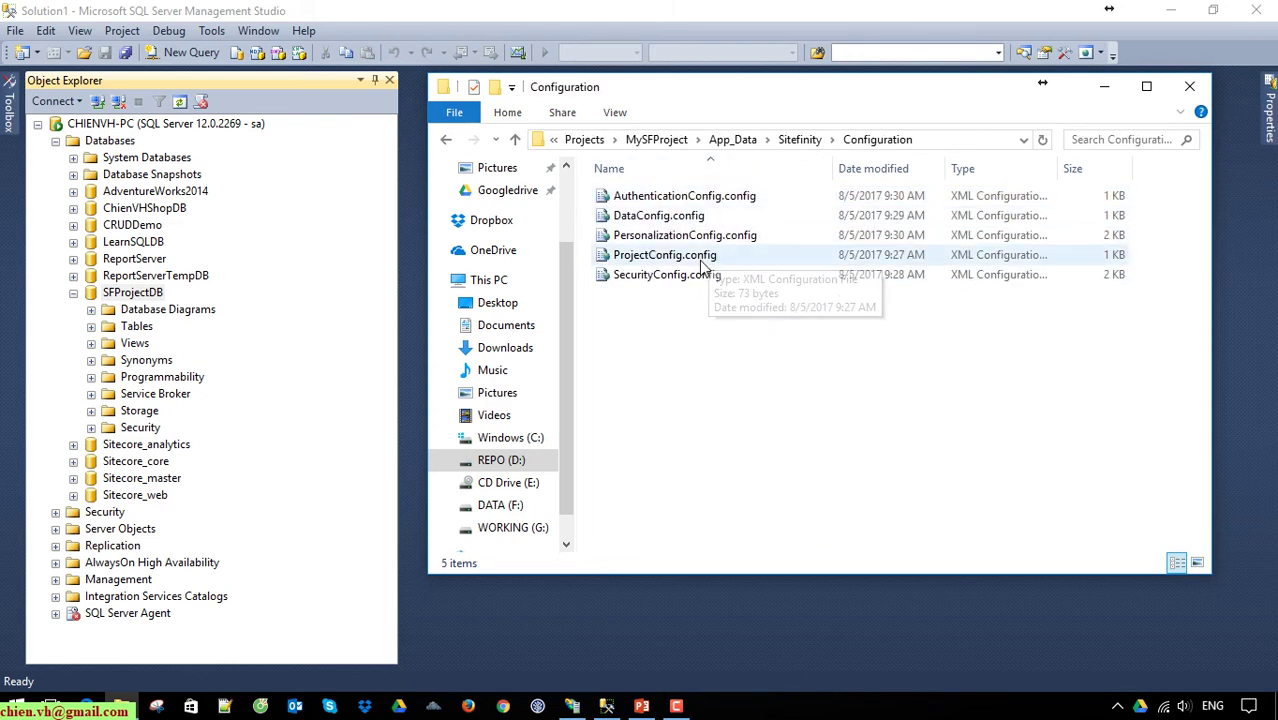
right_click(648, 220)
click(714, 313)
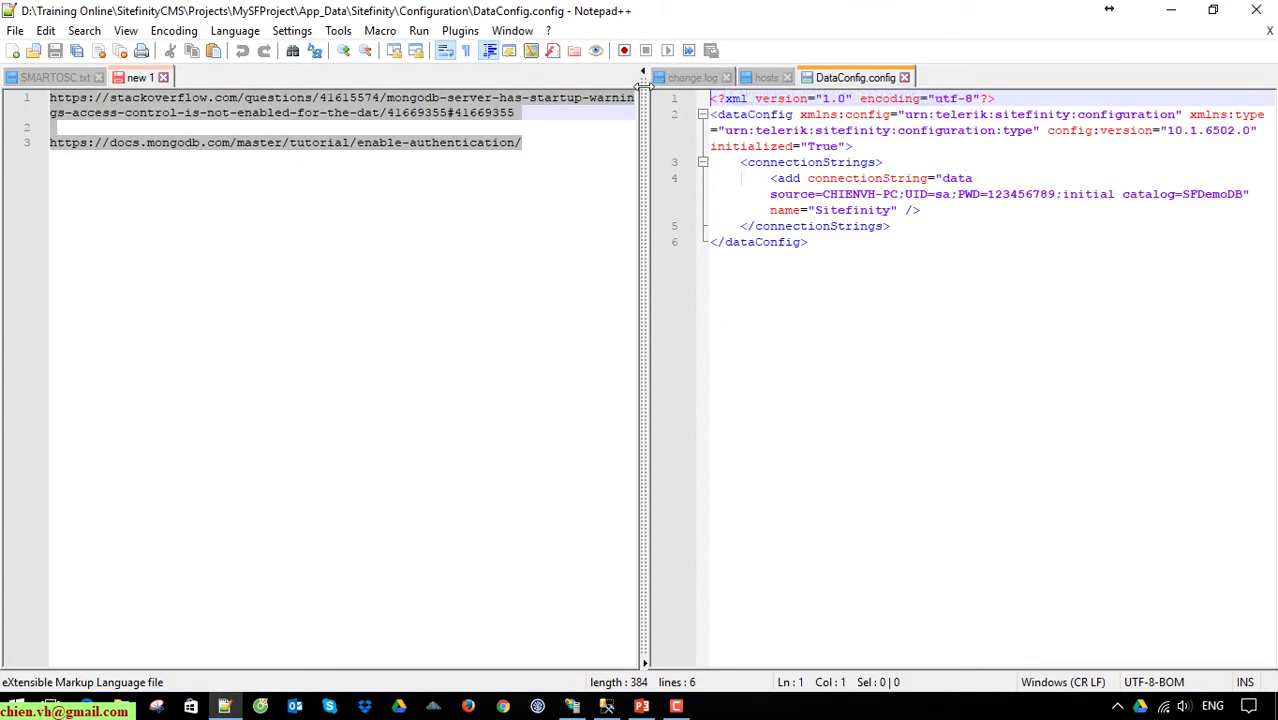
click(643, 72)
click(449, 266)
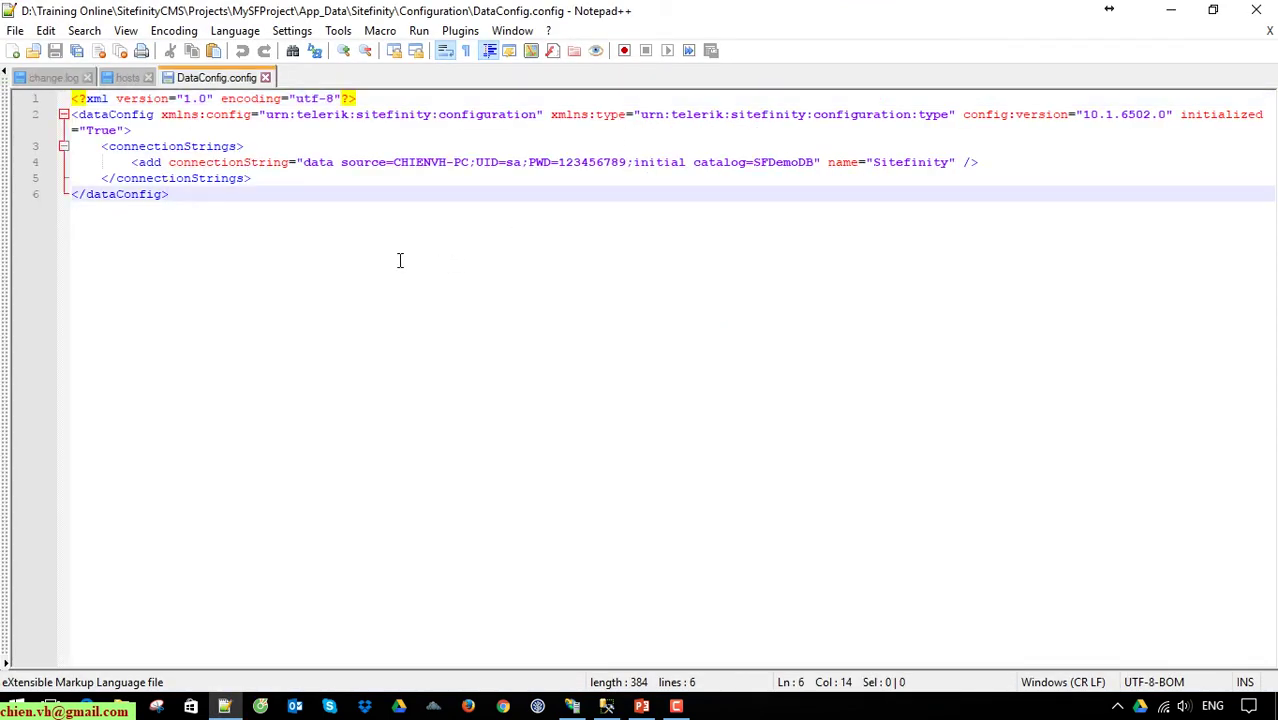
- Locate the initial catalog name in the connection string, then copy the name SFProjectDB from SQL Server Management Studio
double_click(805, 161)
click(789, 304)
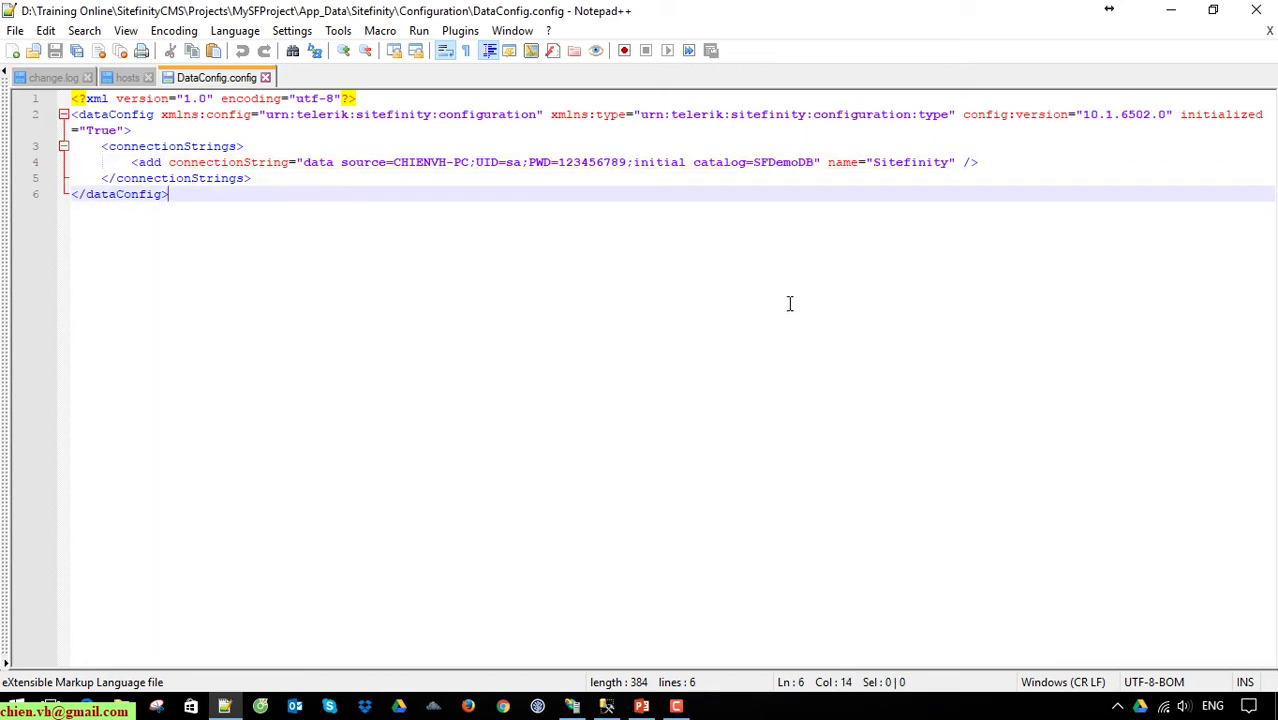
double_click(788, 162)
key(alt+Tab)
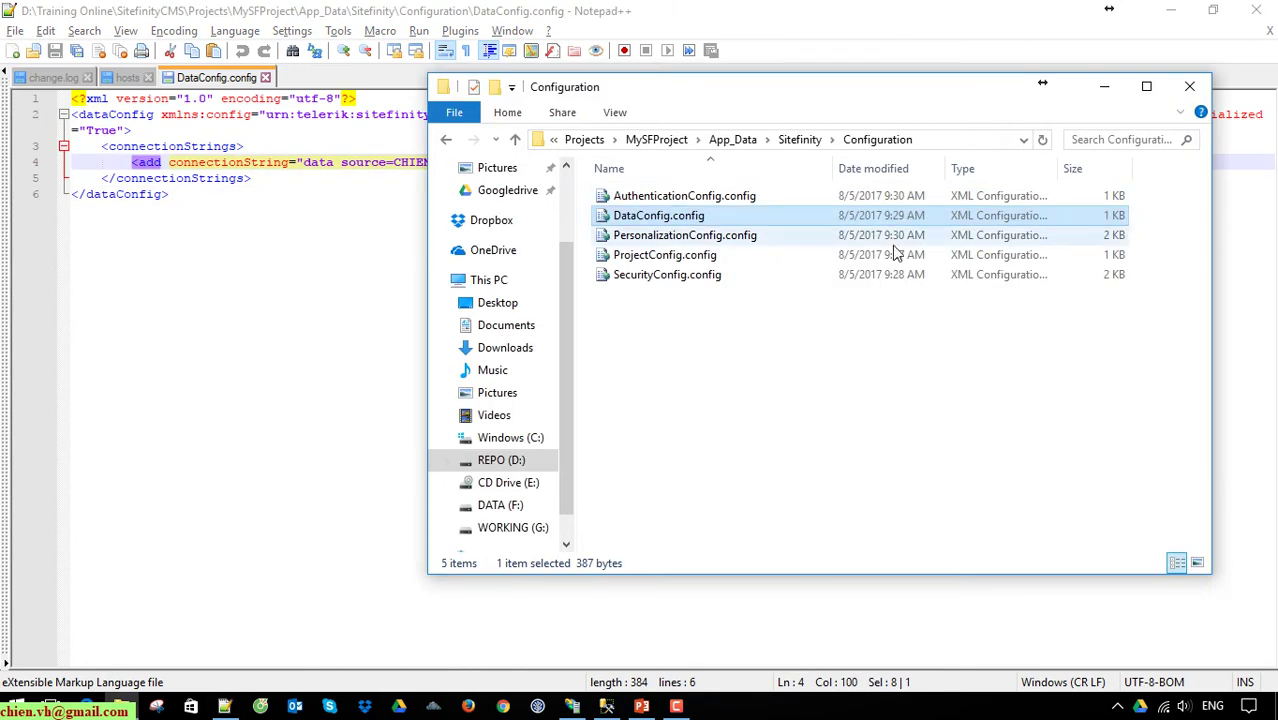
click(1104, 86)
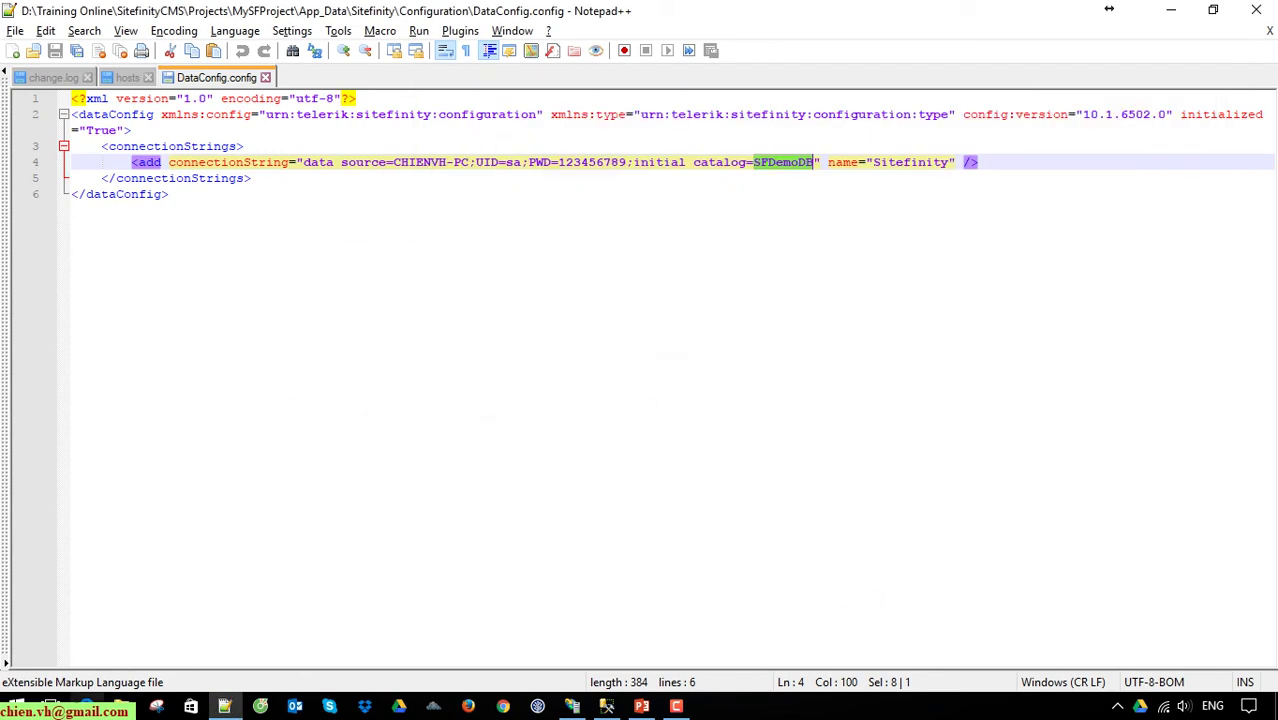
click(572, 706)
right_click(134, 292)
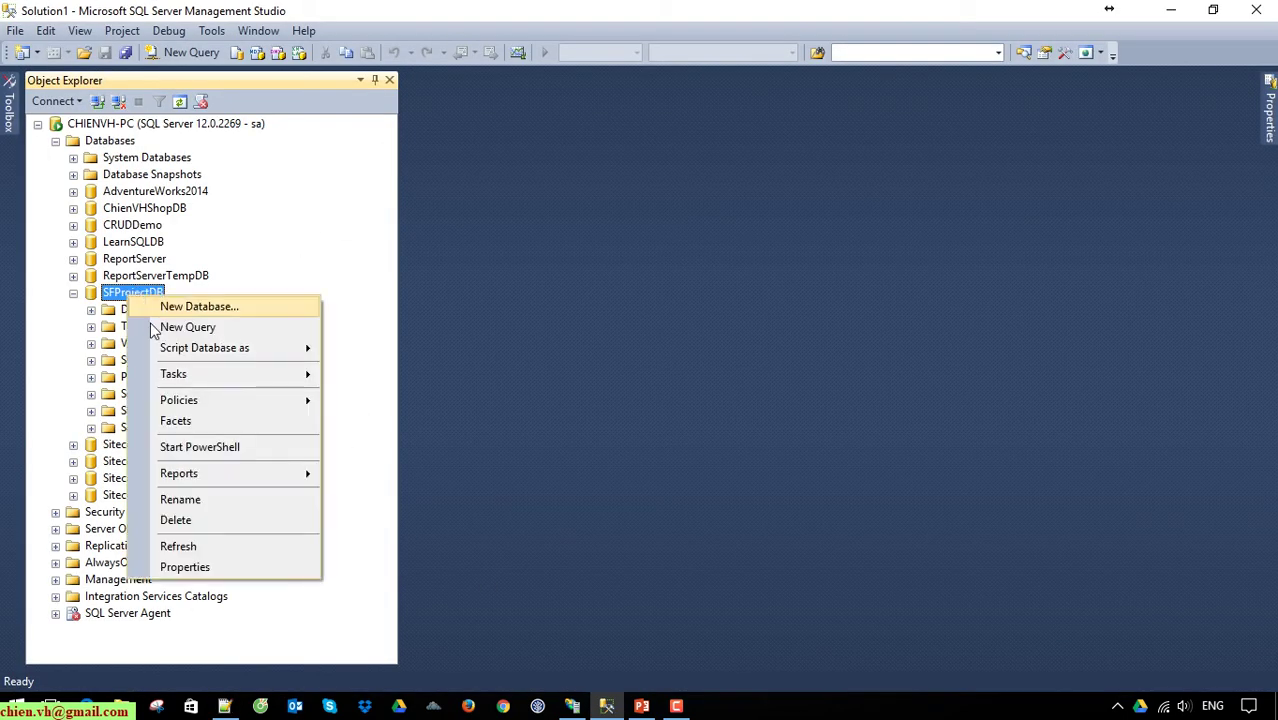
click(205, 499)
key(ctrl+c)
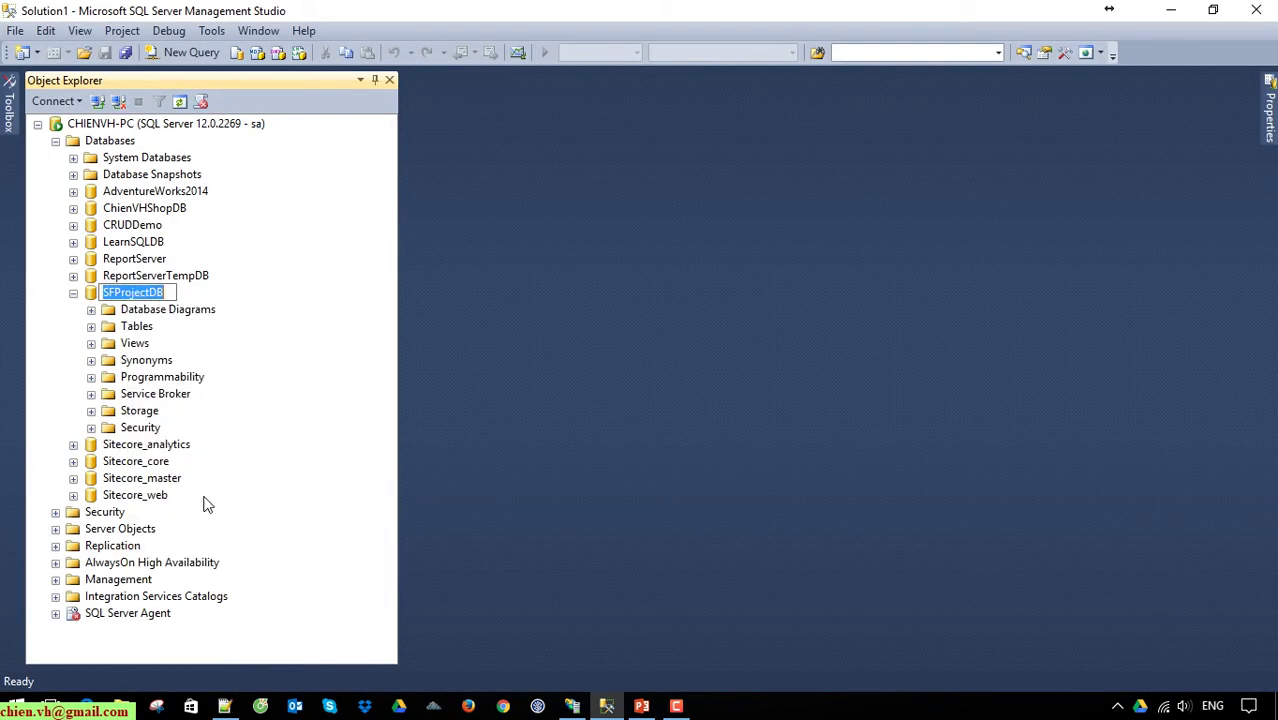
- Switch to Notepad++, replace the initial catalog in DataConfig.config with SFProjectDB, save, and check the connection string's server, login and catalog
click(1176, 12)
click(847, 229)
double_click(787, 165)
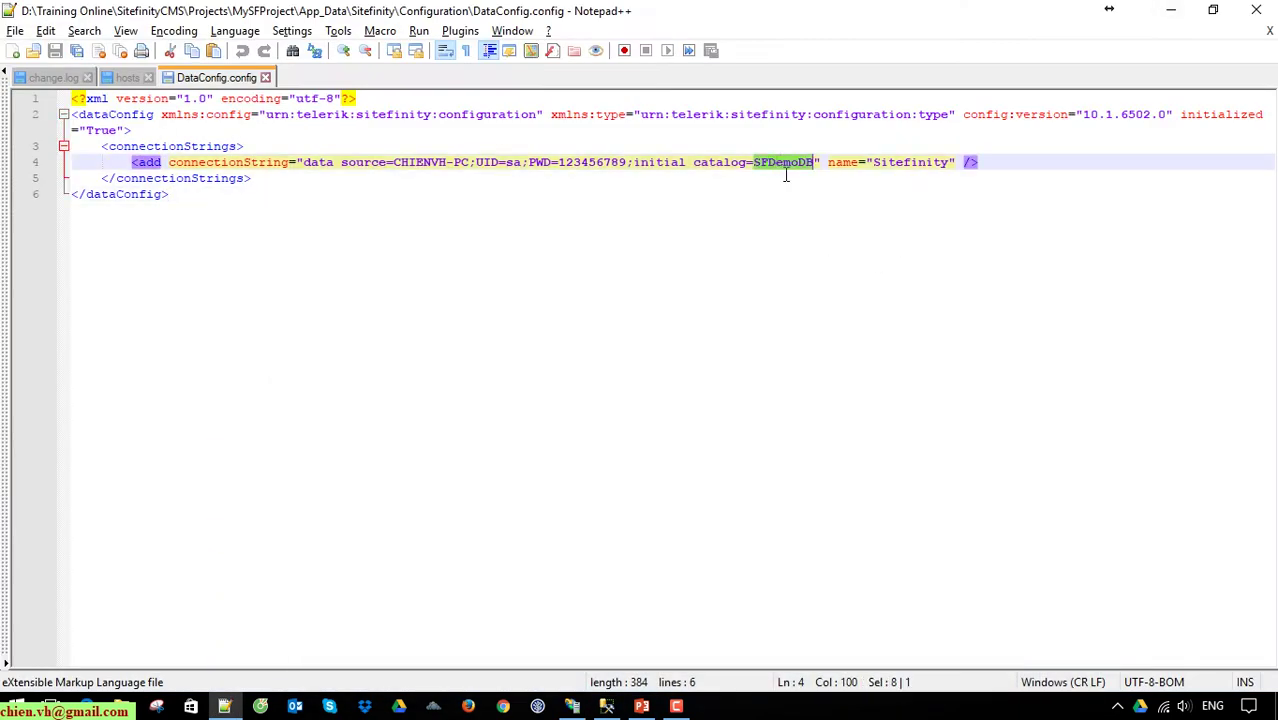
key(ctrl+v)
key(ctrl+s)
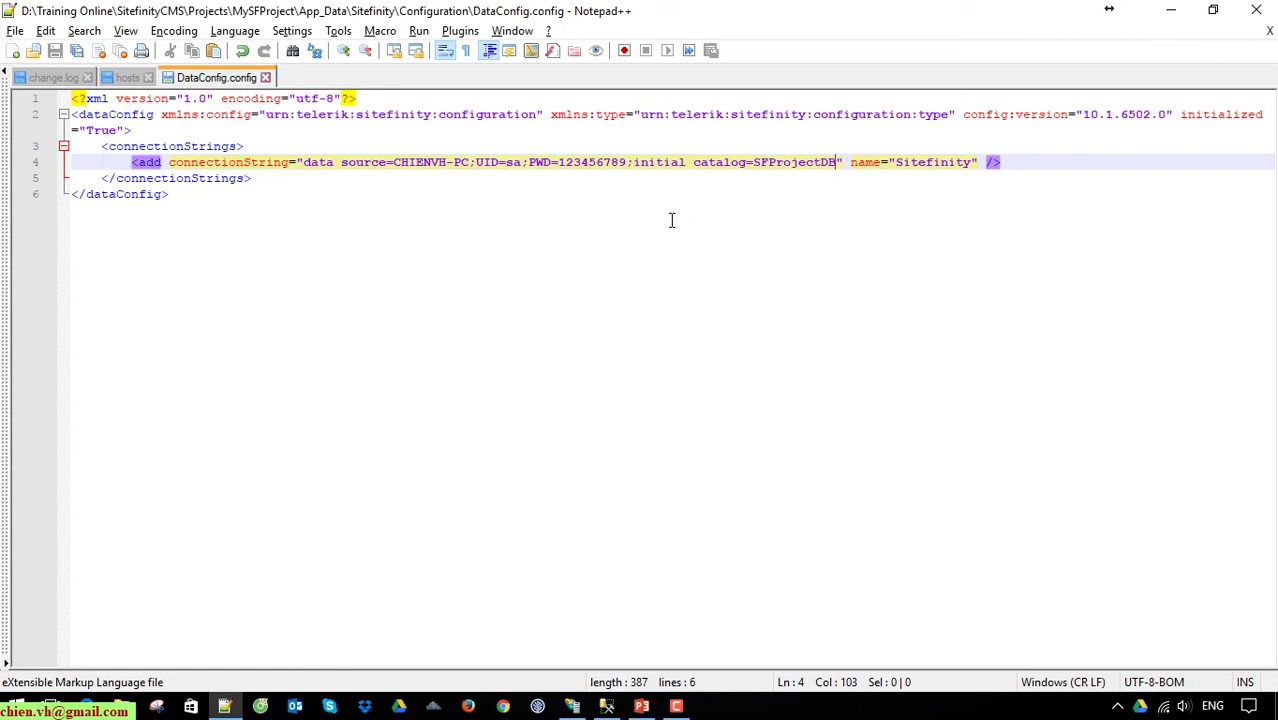
drag(395, 165, 470, 164)
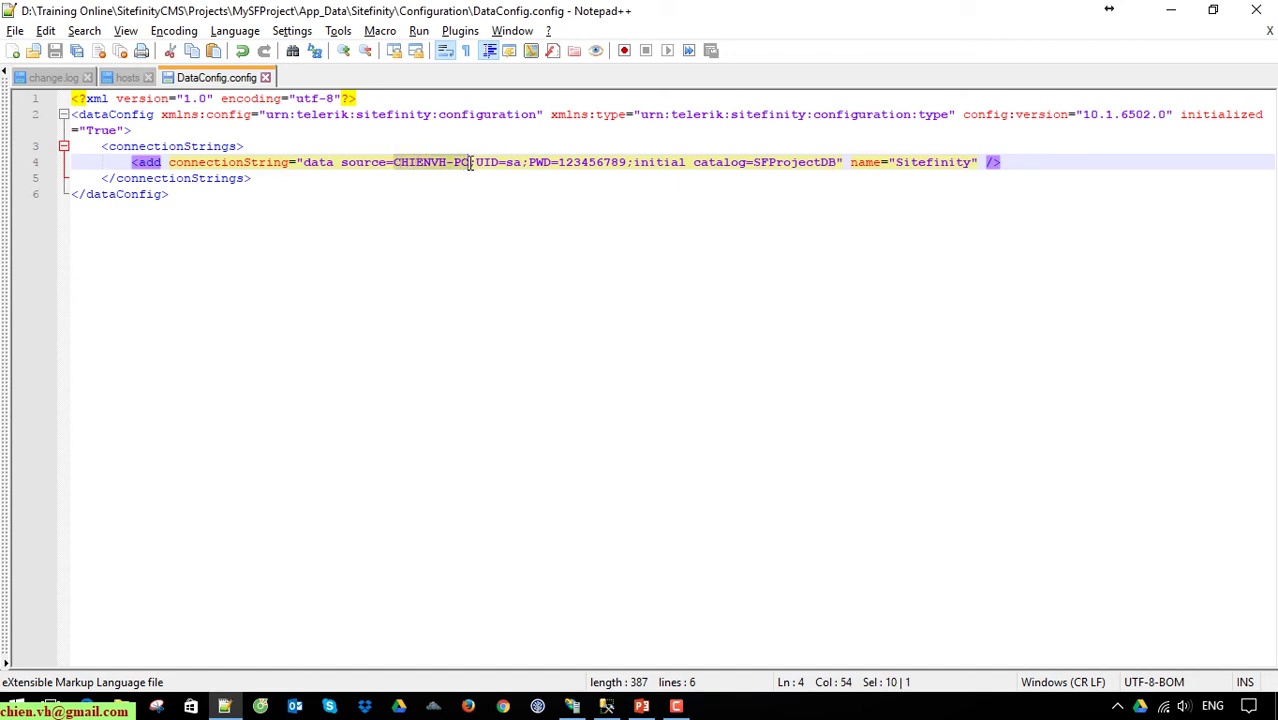
double_click(516, 162)
double_click(585, 163)
click(806, 316)
double_click(785, 162)
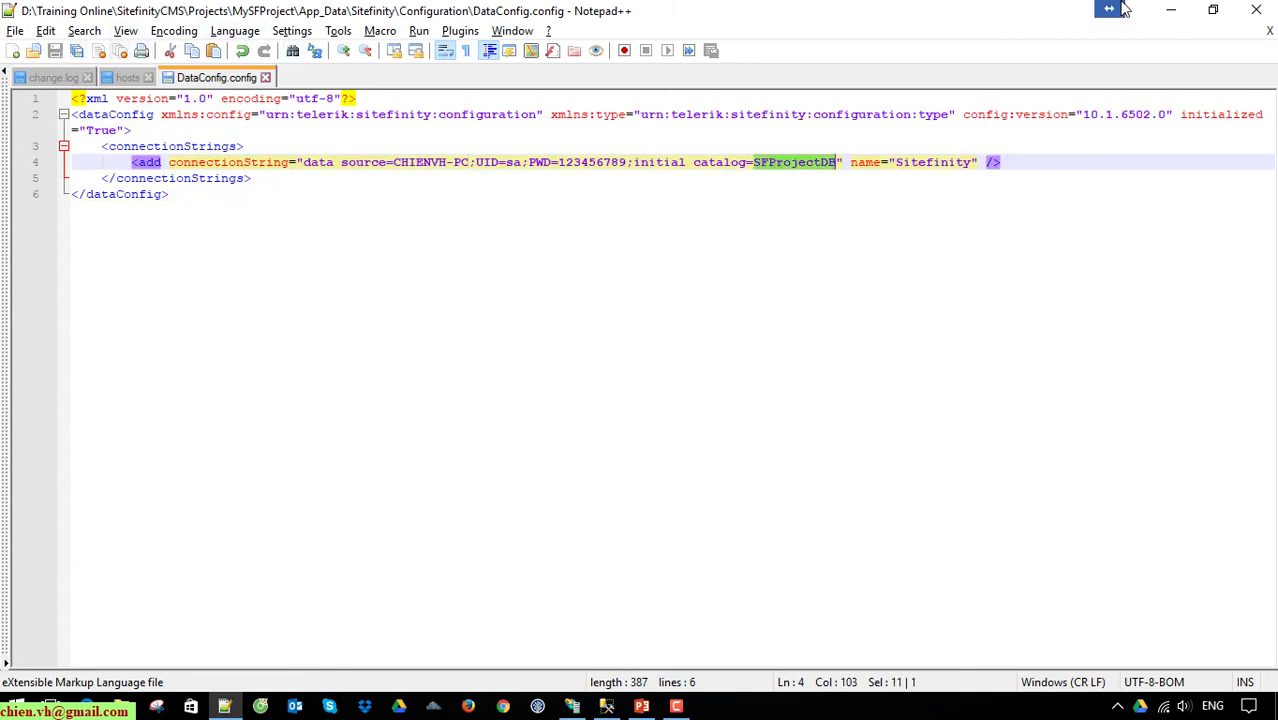
- Switch to IIS Manager and begin adding a website under Sites with the site name sfproject.local
click(1170, 9)
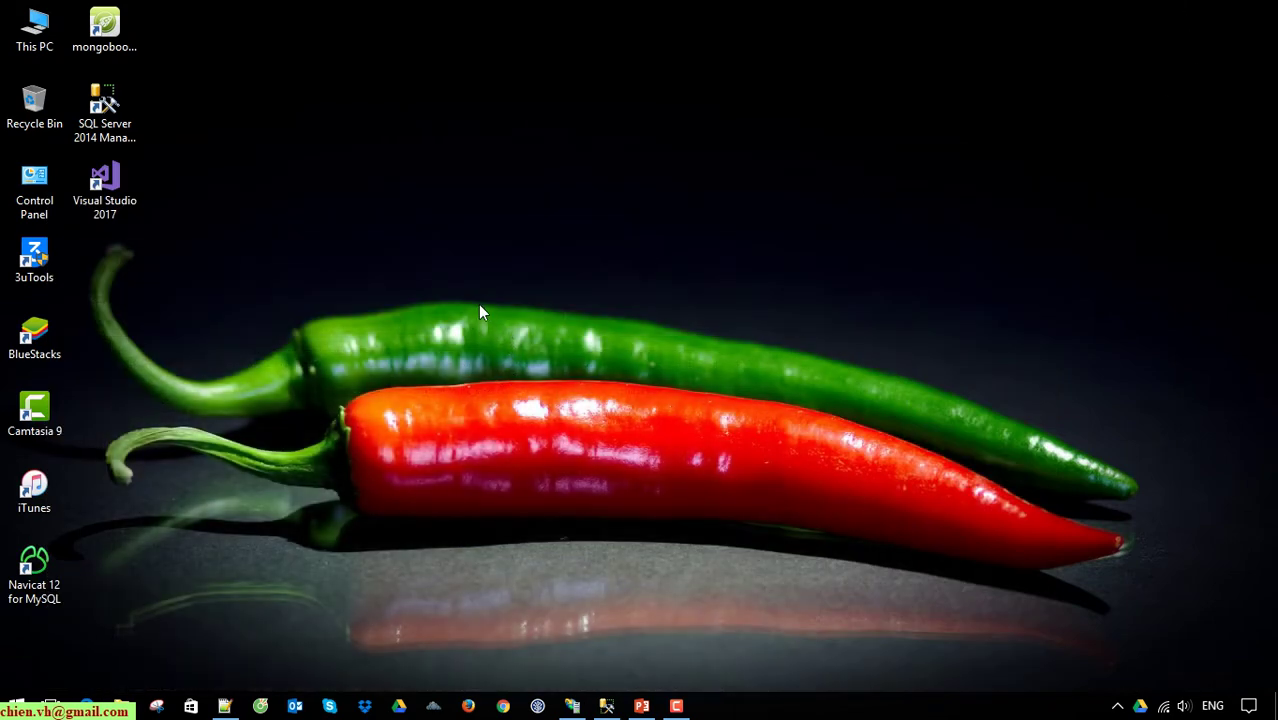
click(573, 705)
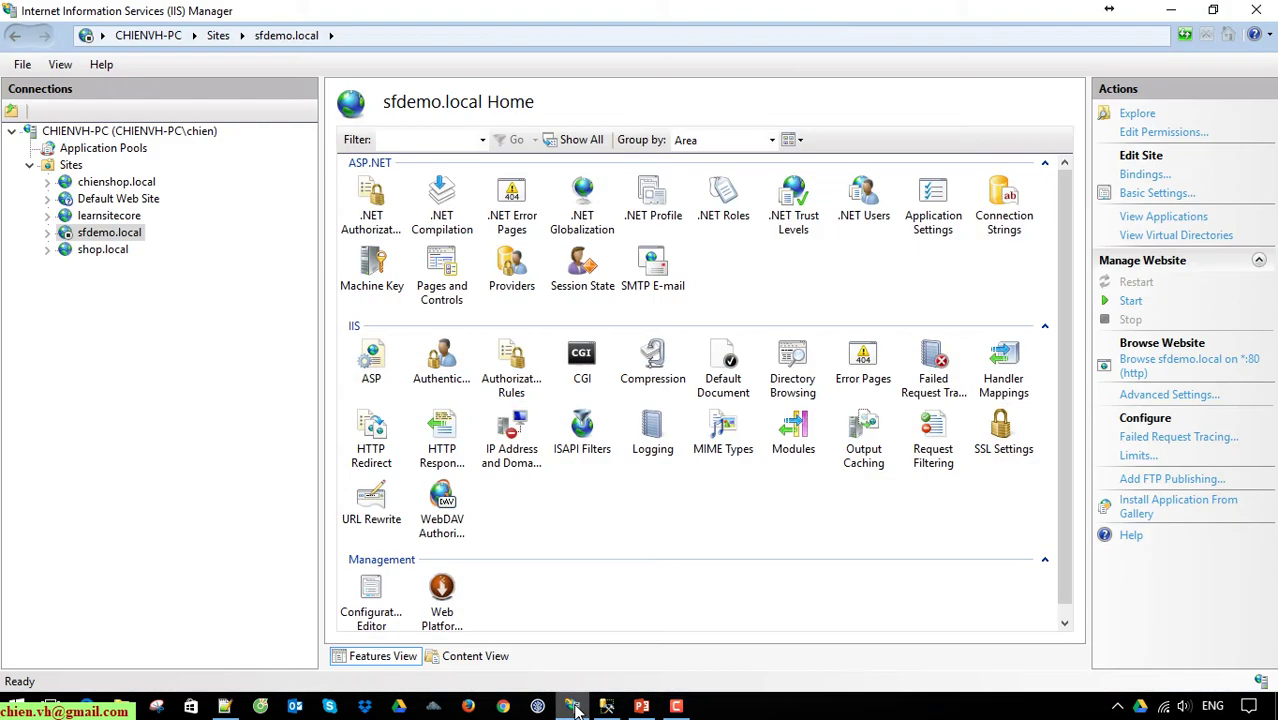
right_click(70, 166)
click(137, 174)
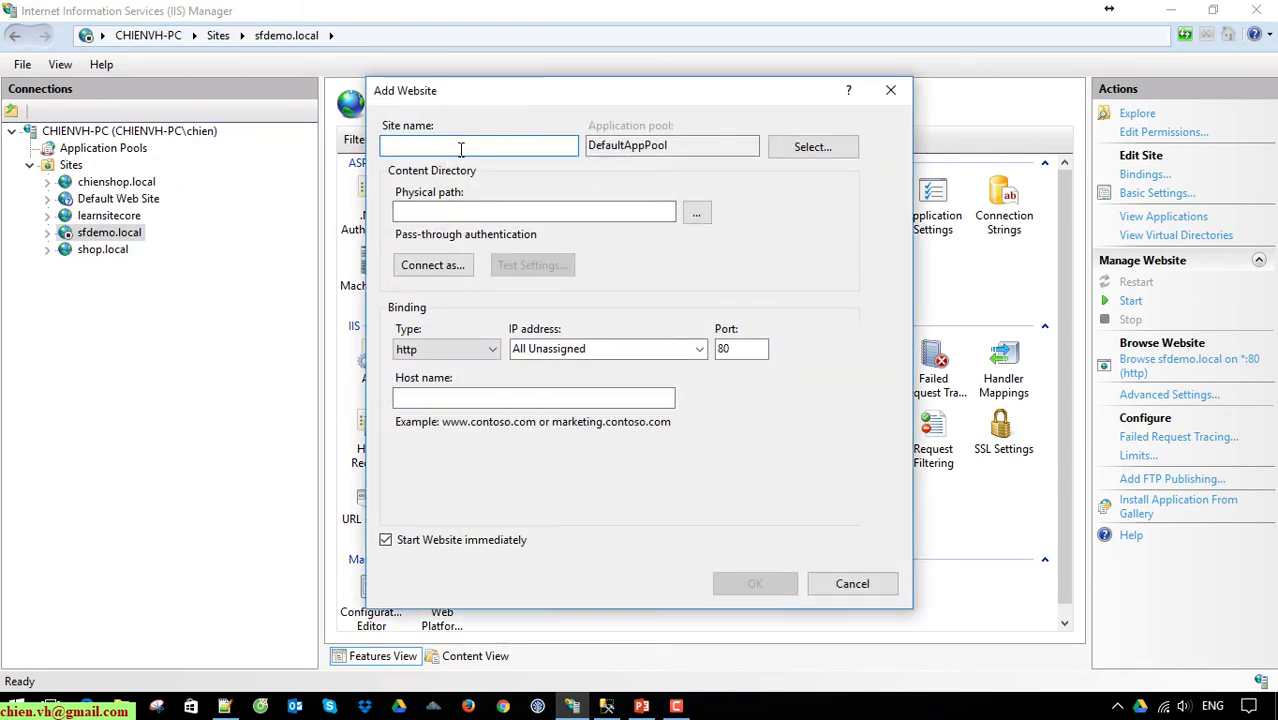
text(sfprojec)
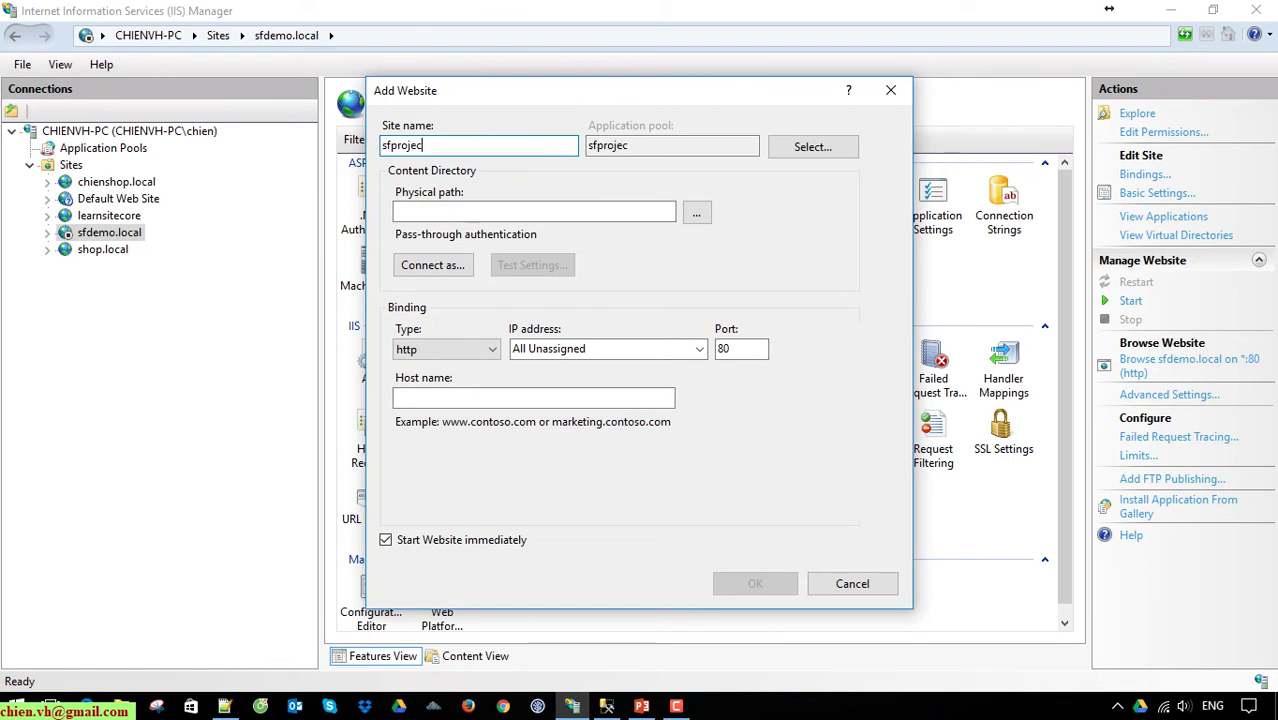
text(t.local)
- Copy the site name and use it as the new website's host name, sfproject.local
double_click(415, 145)
key(ctrl+c)
click(530, 211)
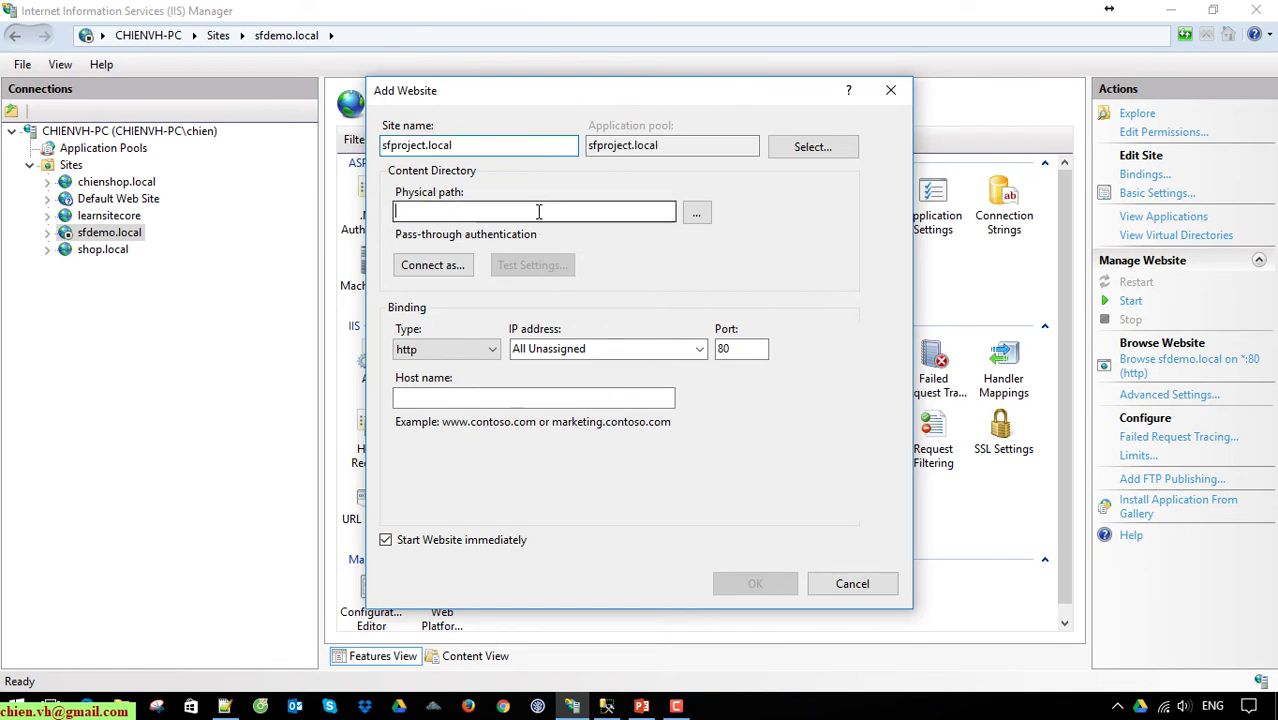
click(495, 393)
key(ctrl+v)
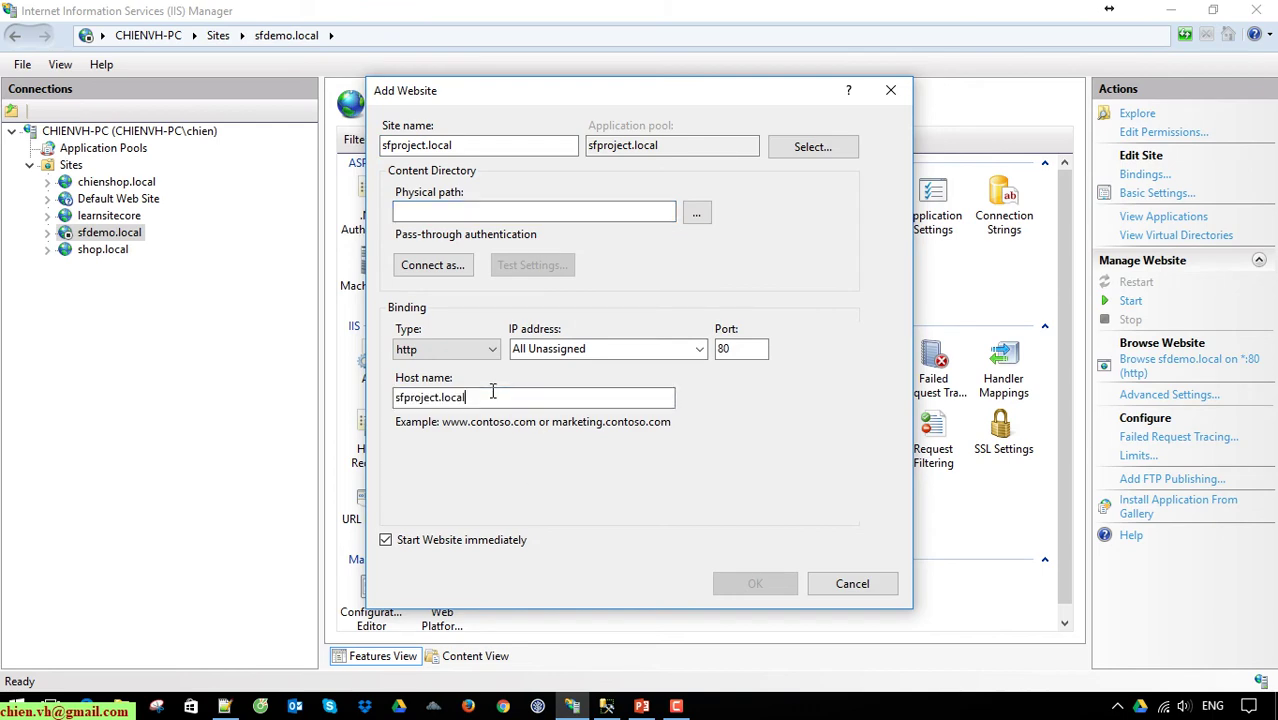
- Switch to File Explorer, open the MySFProject folder under SitefinityCMS\Projects, and copy its full path
click(156, 706)
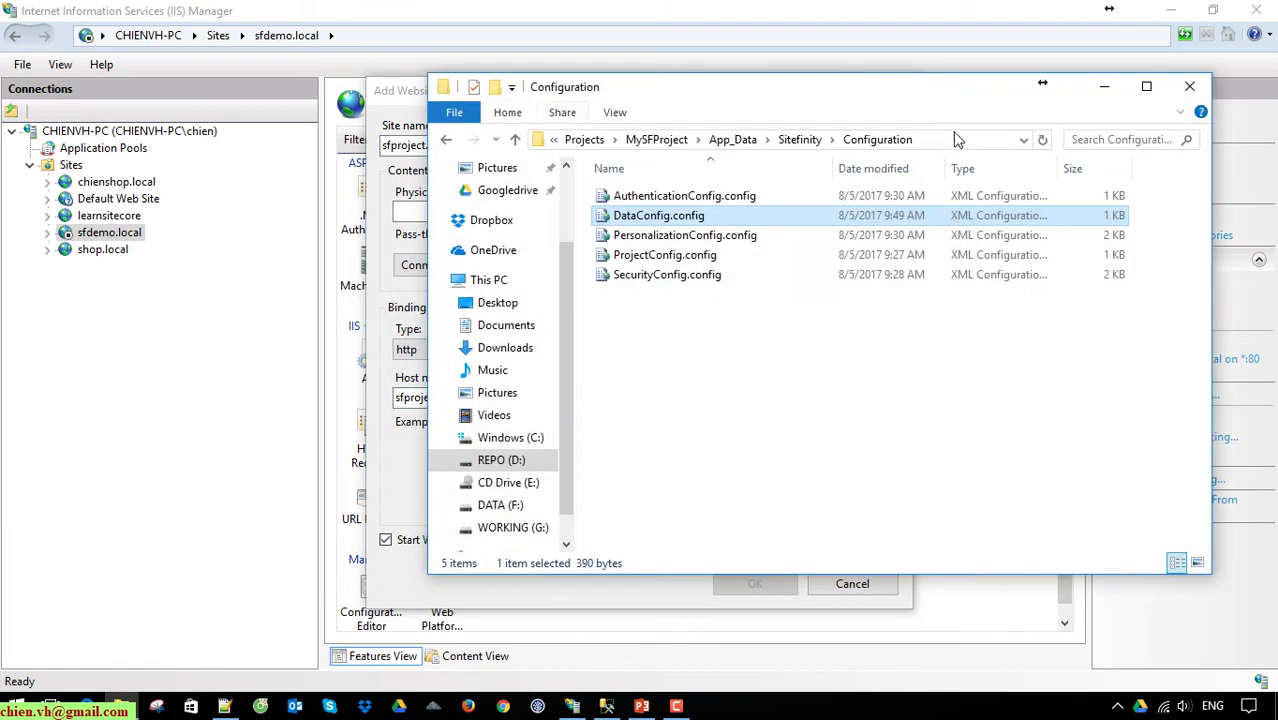
click(745, 141)
click(680, 141)
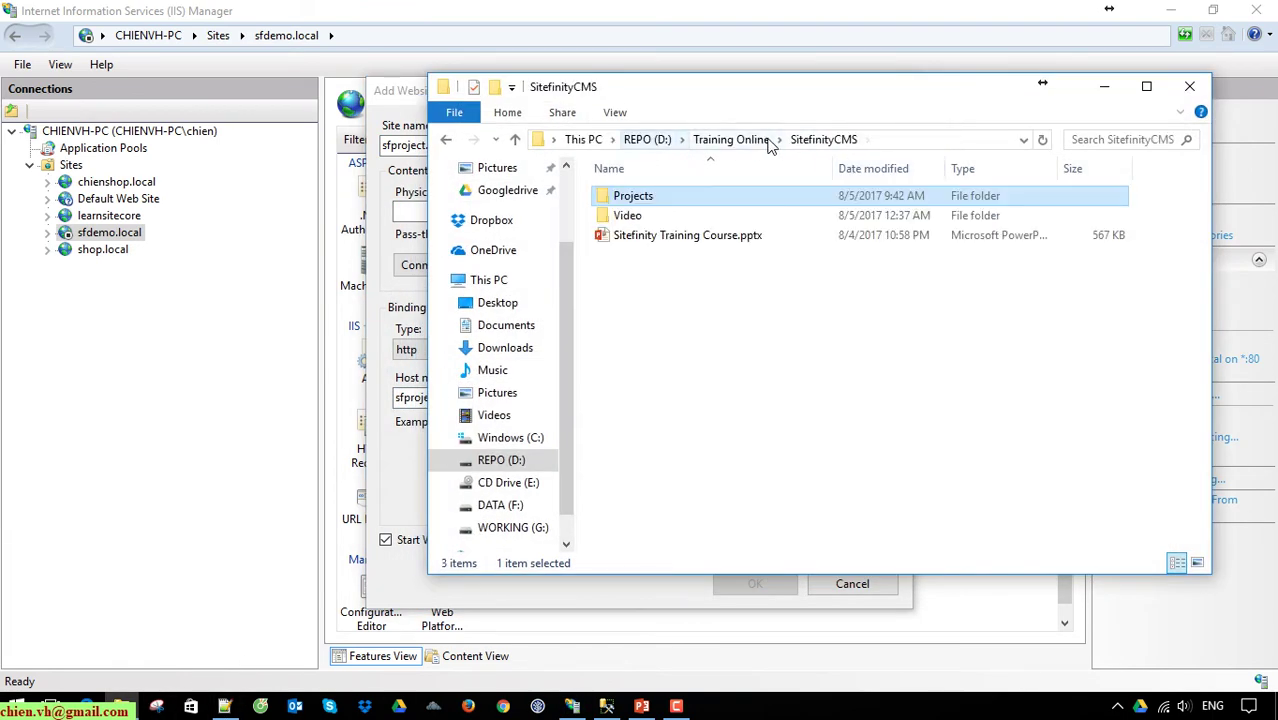
click(730, 140)
double_click(640, 315)
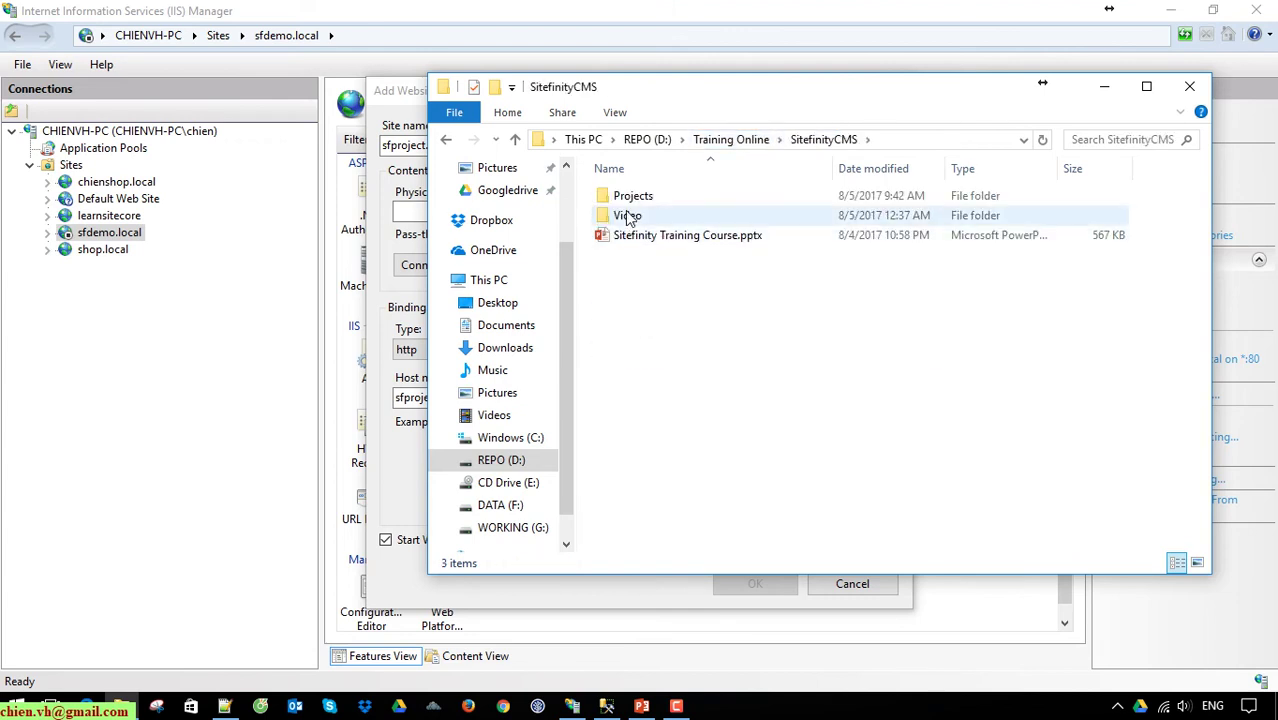
double_click(630, 196)
double_click(640, 196)
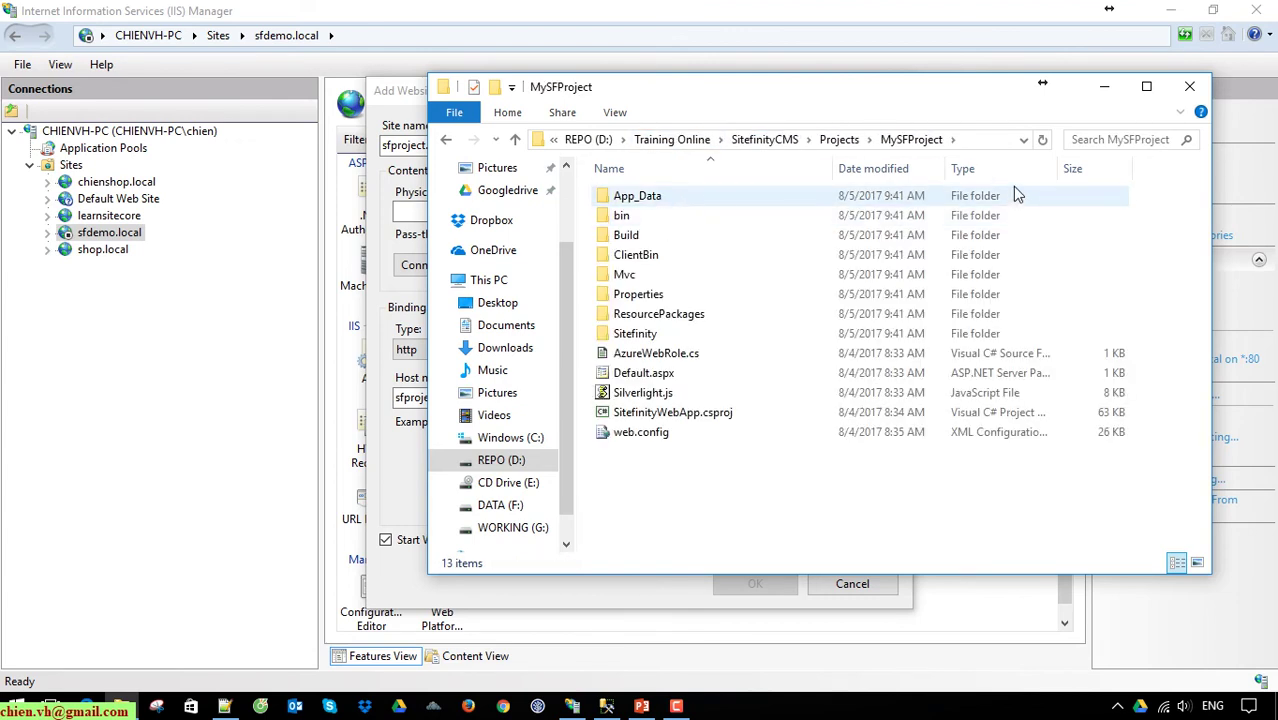
click(980, 140)
key(ctrl+c)
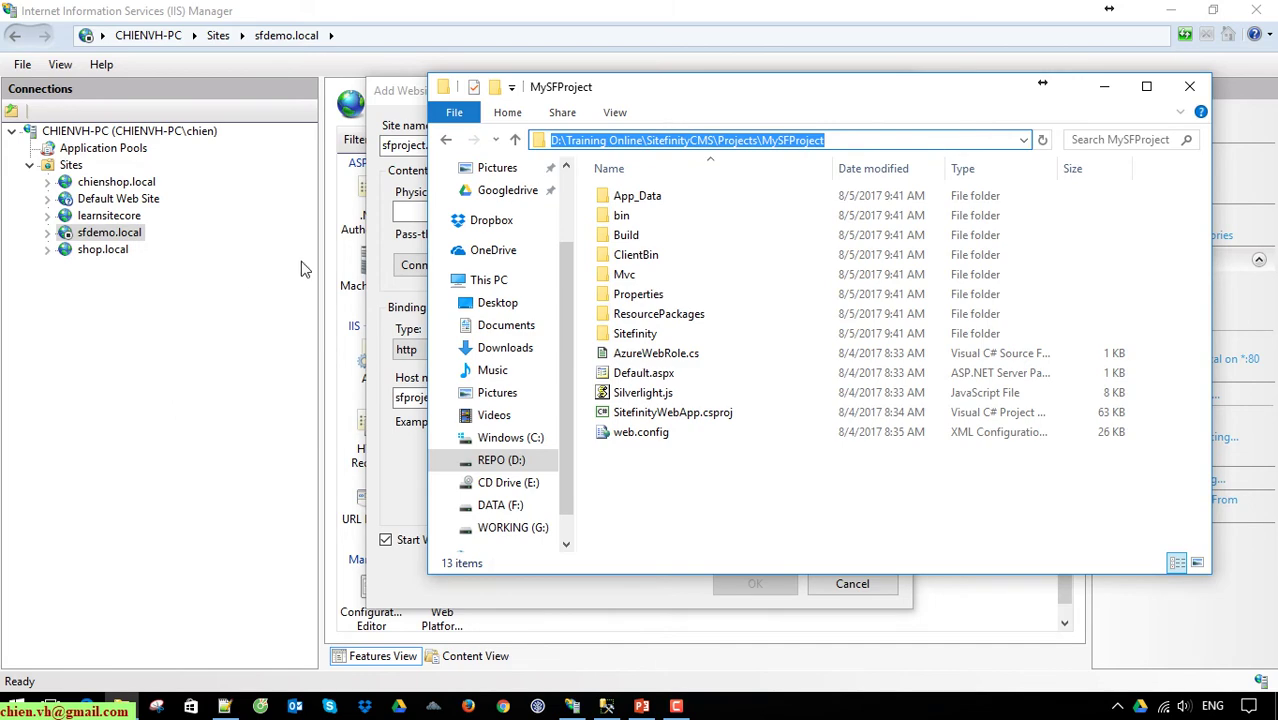
- Create the website with physical path D:\Training Online\SitefinityCMS\Projects\MySFProject, and stop the new site
click(403, 214)
key(ctrl+v)
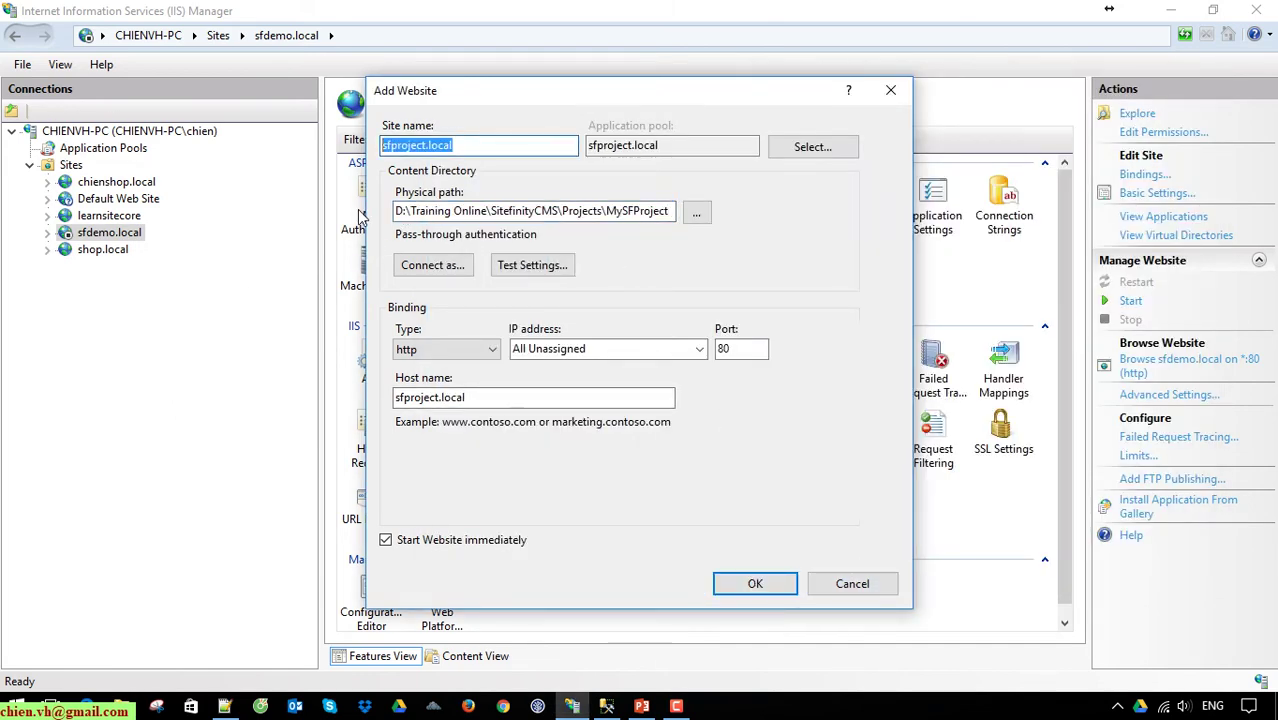
click(757, 583)
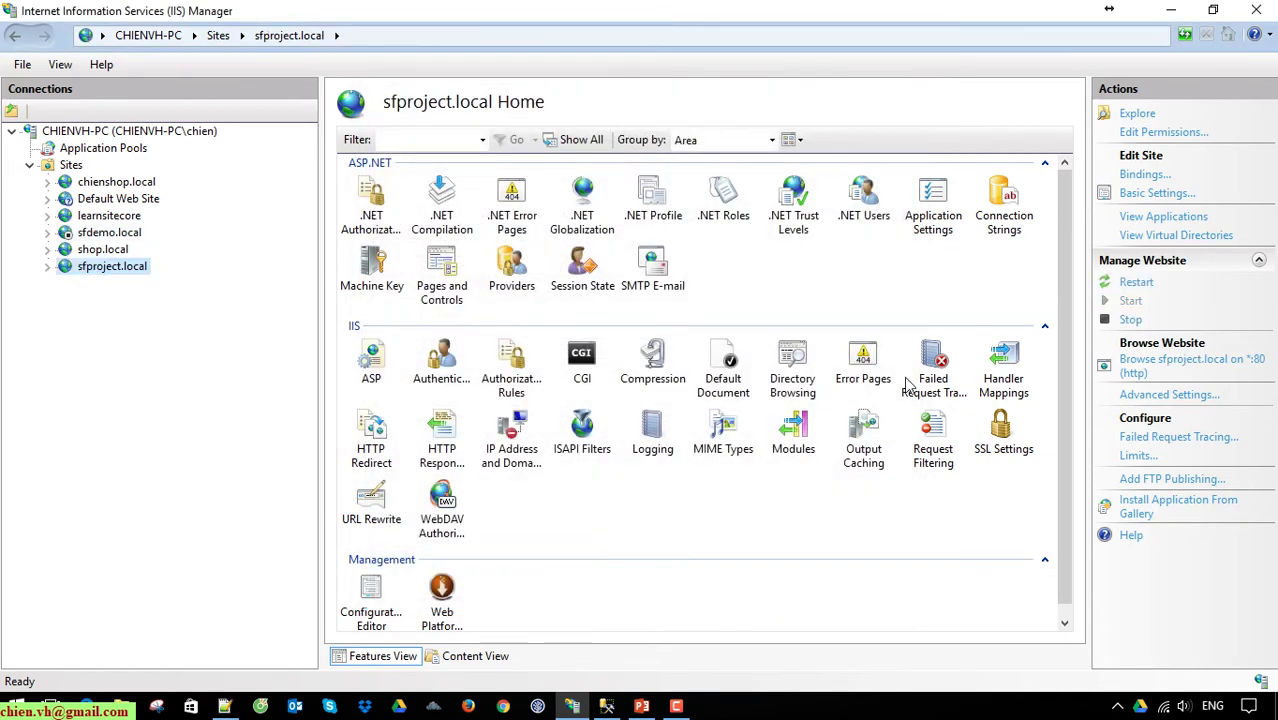
click(1126, 320)
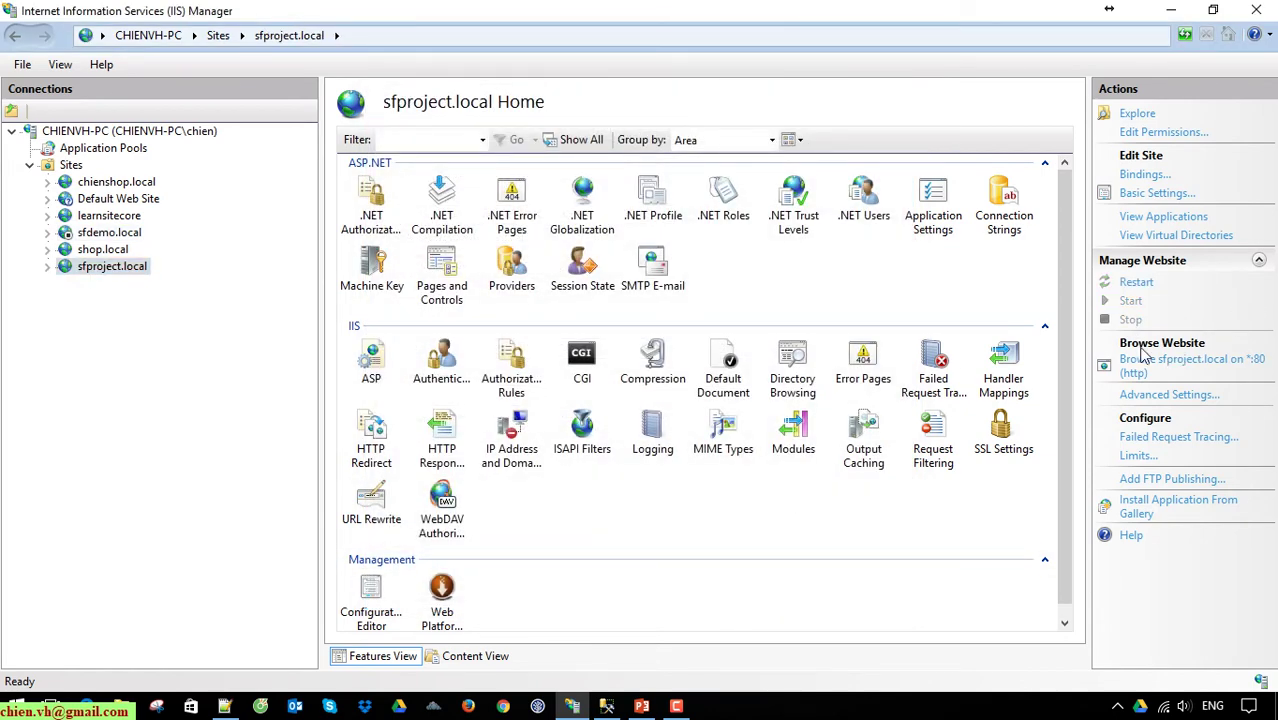
- Open the C:\Windows folder in a new, maximized File Explorer window
click(1172, 10)
double_click(45, 38)
click(1171, 110)
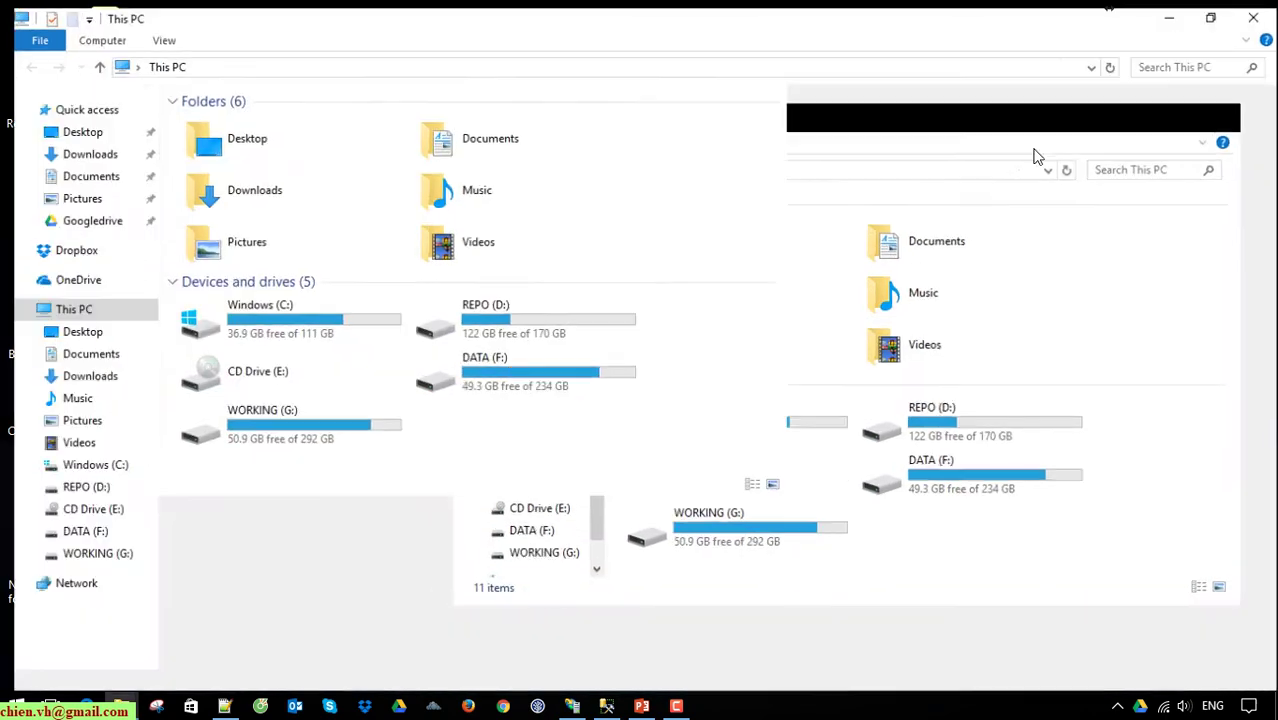
double_click(250, 262)
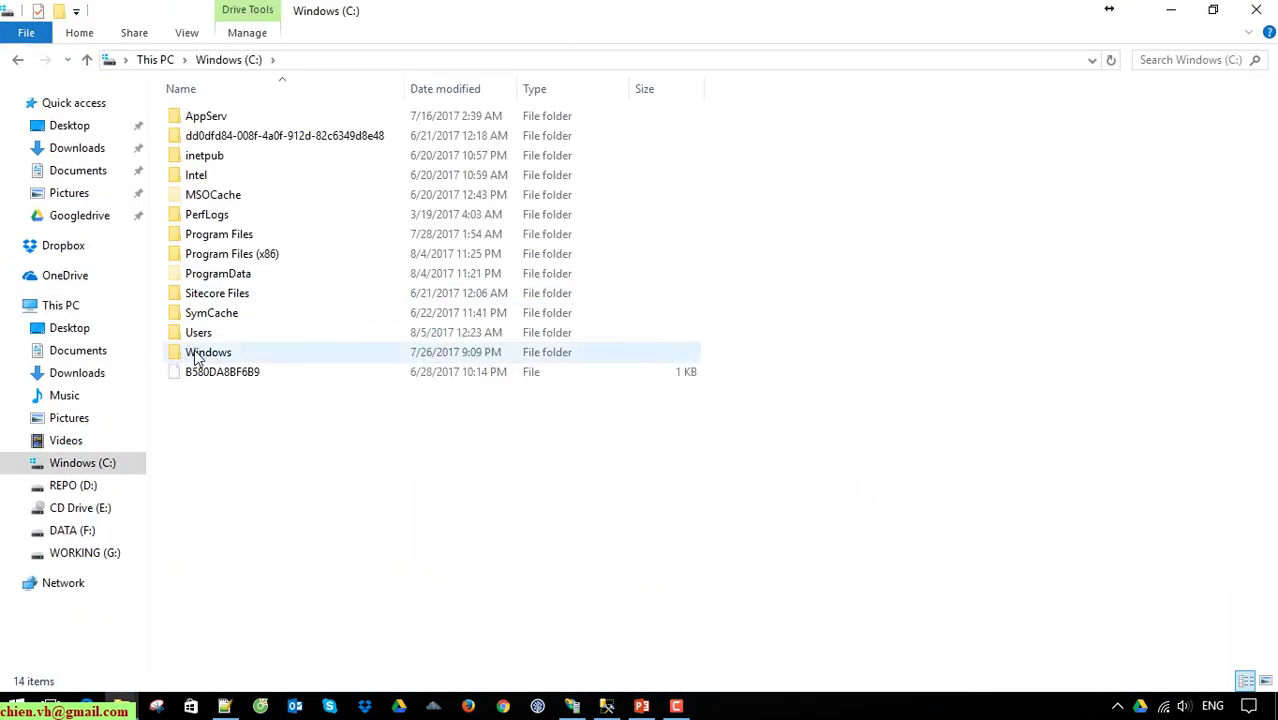
double_click(455, 352)
- Locate and open the System32 folder inside C:\Windows
scroll(641, 480, down, 8)
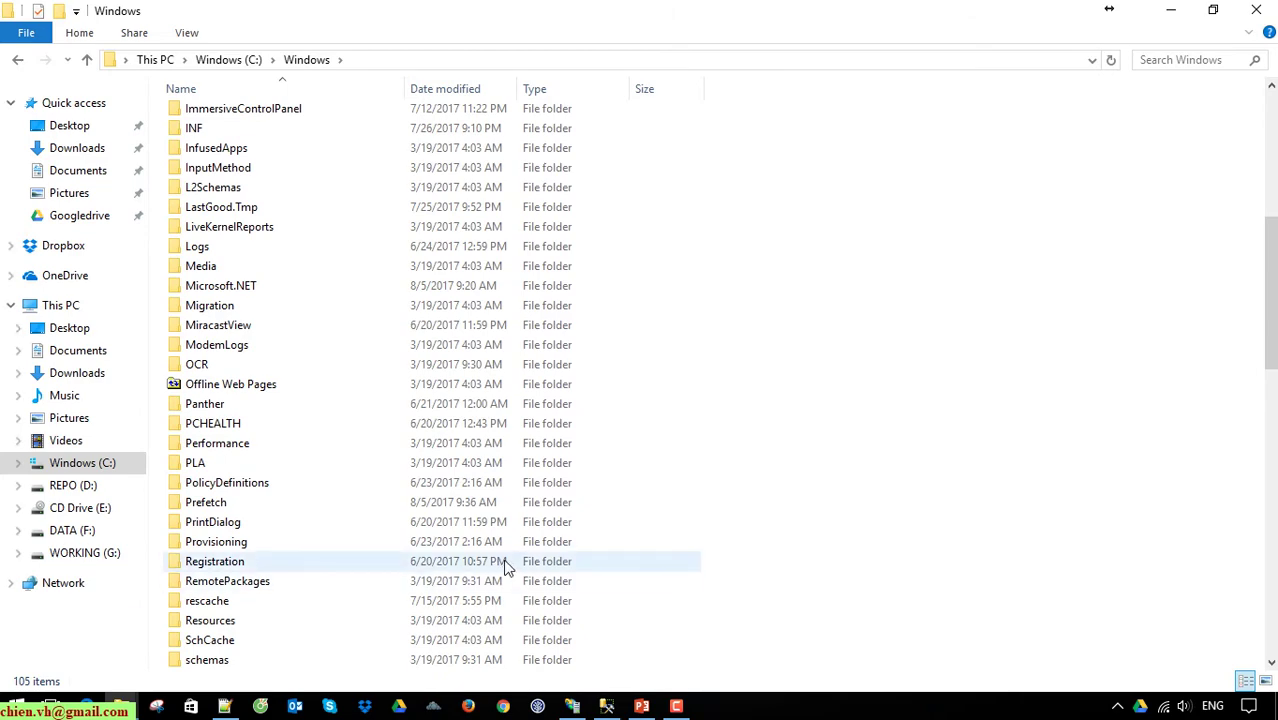
scroll(626, 410, up, 6)
scroll(624, 423, up, 2)
scroll(655, 430, down, 10)
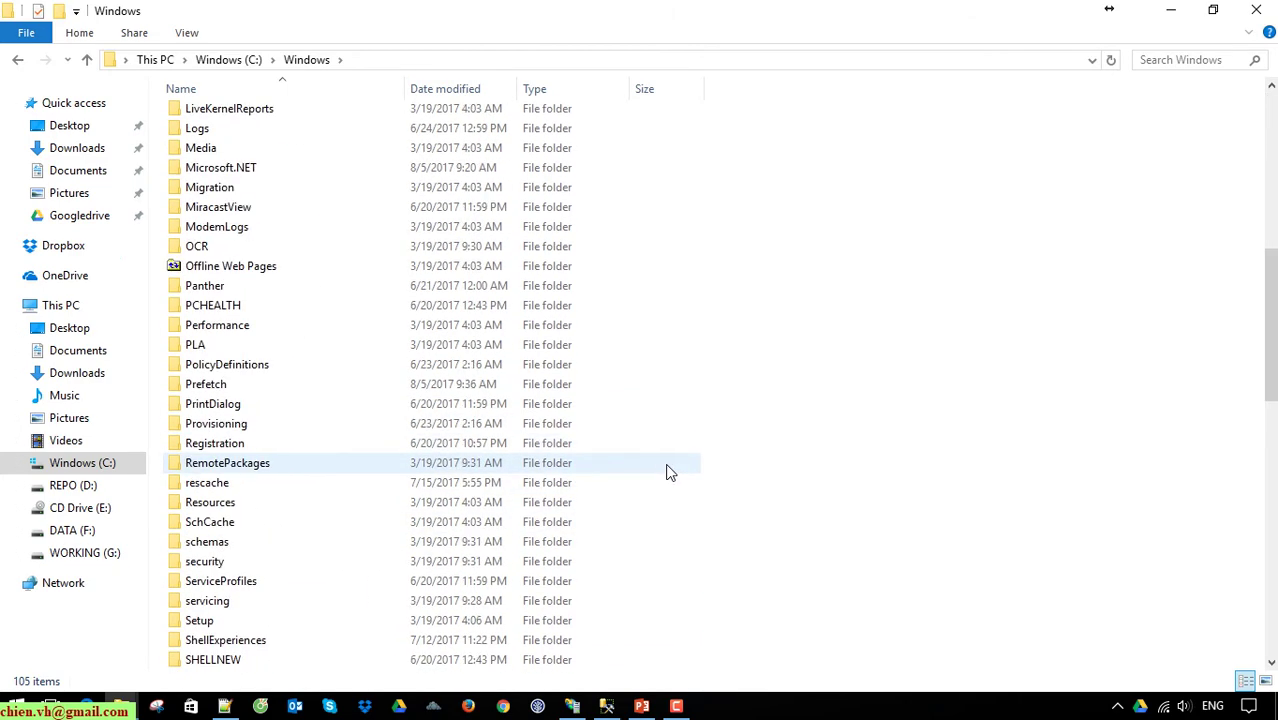
key(s)
scroll(729, 460, down, 3)
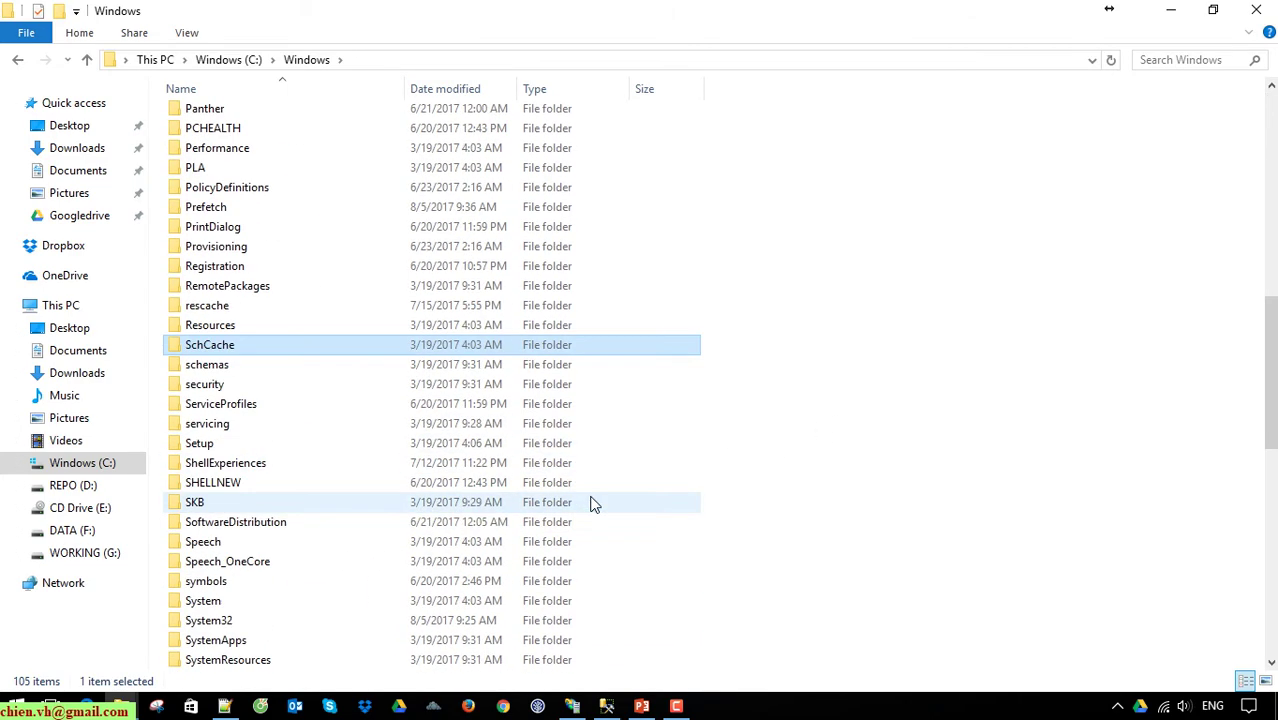
double_click(210, 620)
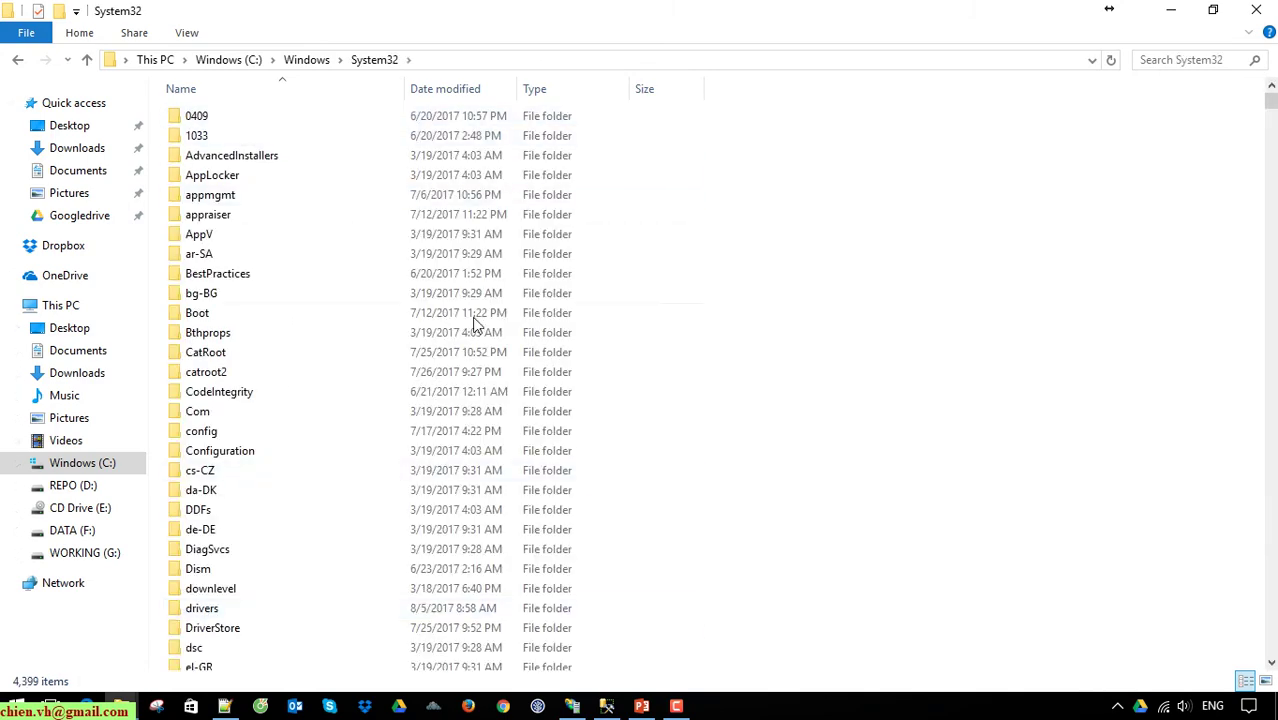
- Go to drivers\etc inside System32 and open the hosts file in Notepad++
scroll(253, 603, down, 2)
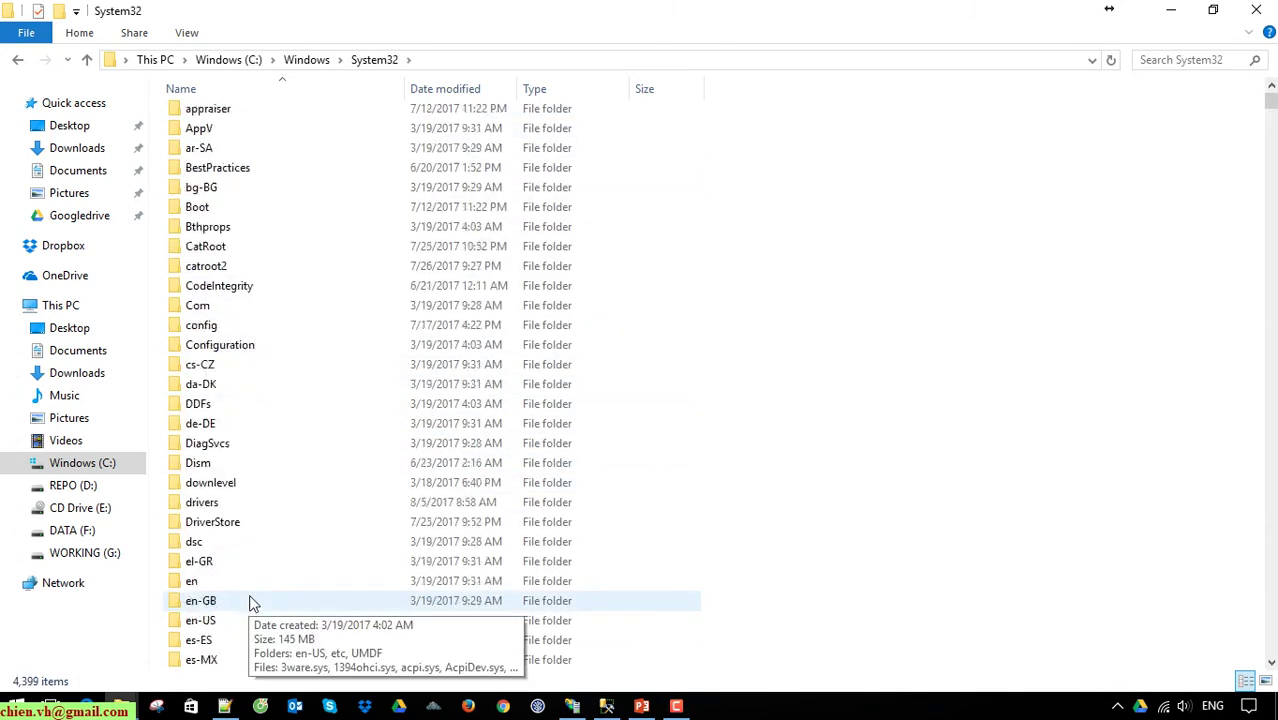
double_click(205, 502)
double_click(195, 175)
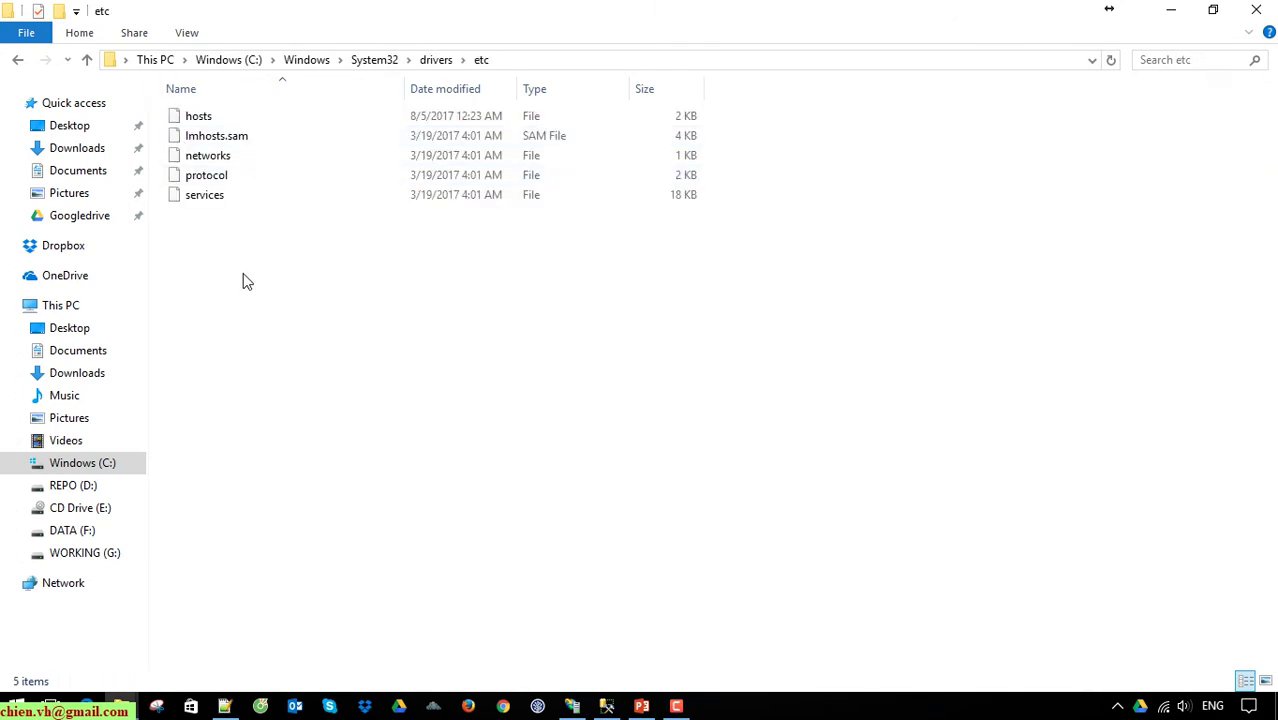
click(188, 117)
right_click(189, 114)
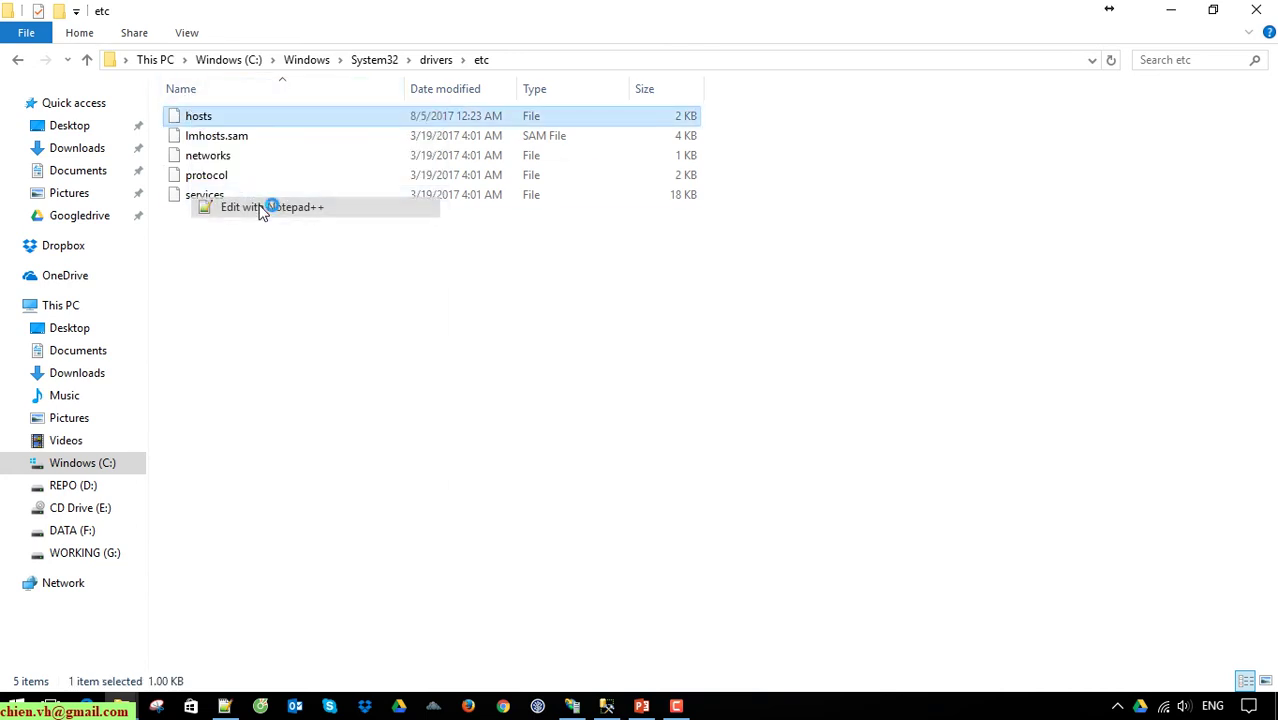
click(262, 207)
- Add the line "127.0.0.1 sfproject.local" at the end of the hosts file, reusing the IP address from the sfdemo.local entry
click(405, 536)
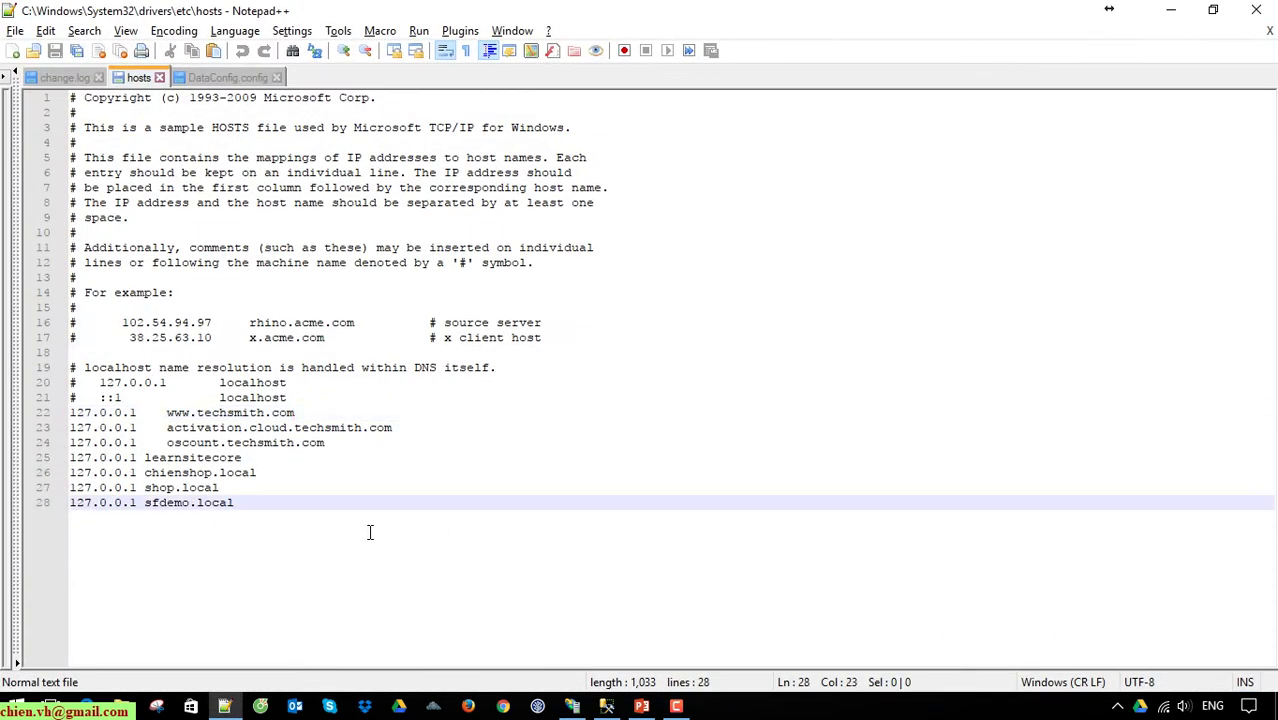
key(Return)
text(sfproject.local)
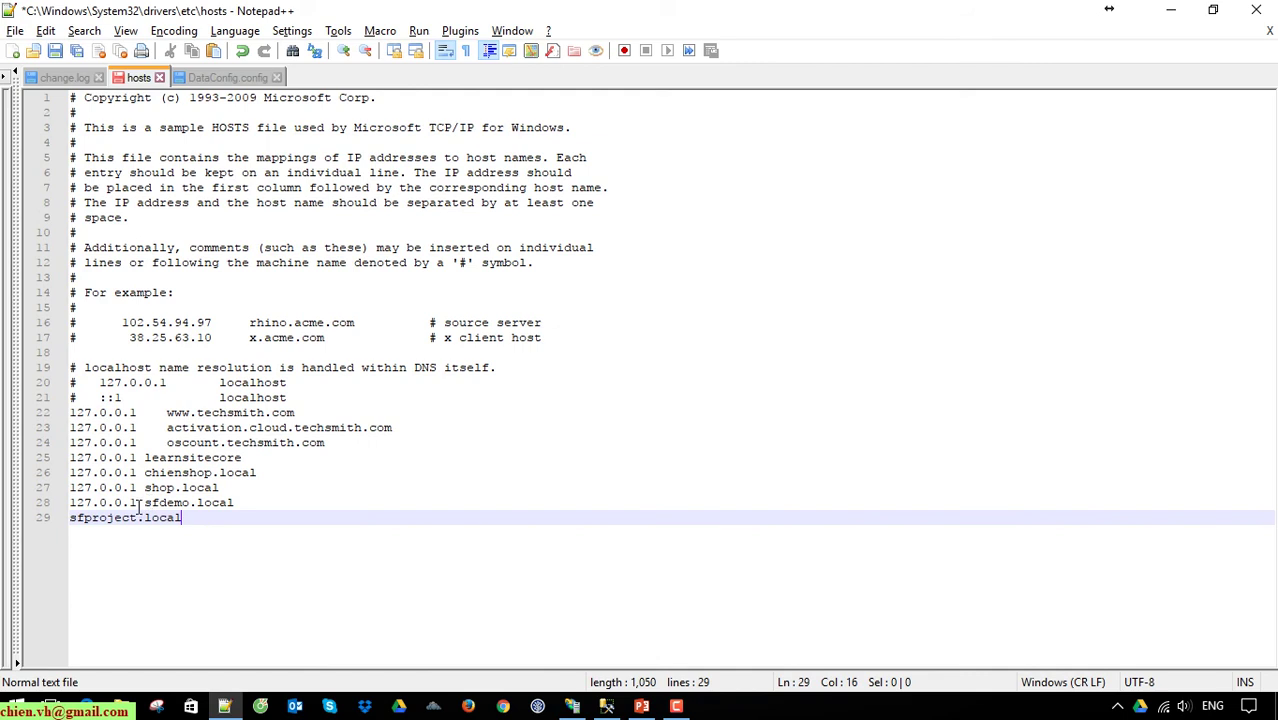
drag(140, 502, 68, 503)
key(ctrl+c)
click(225, 518)
key(Home)
key(ctrl+v)
- Save the hosts file by relaunching Notepad++ in Administrator mode, expanding the pane containing hosts across the editor
key(ctrl+s)
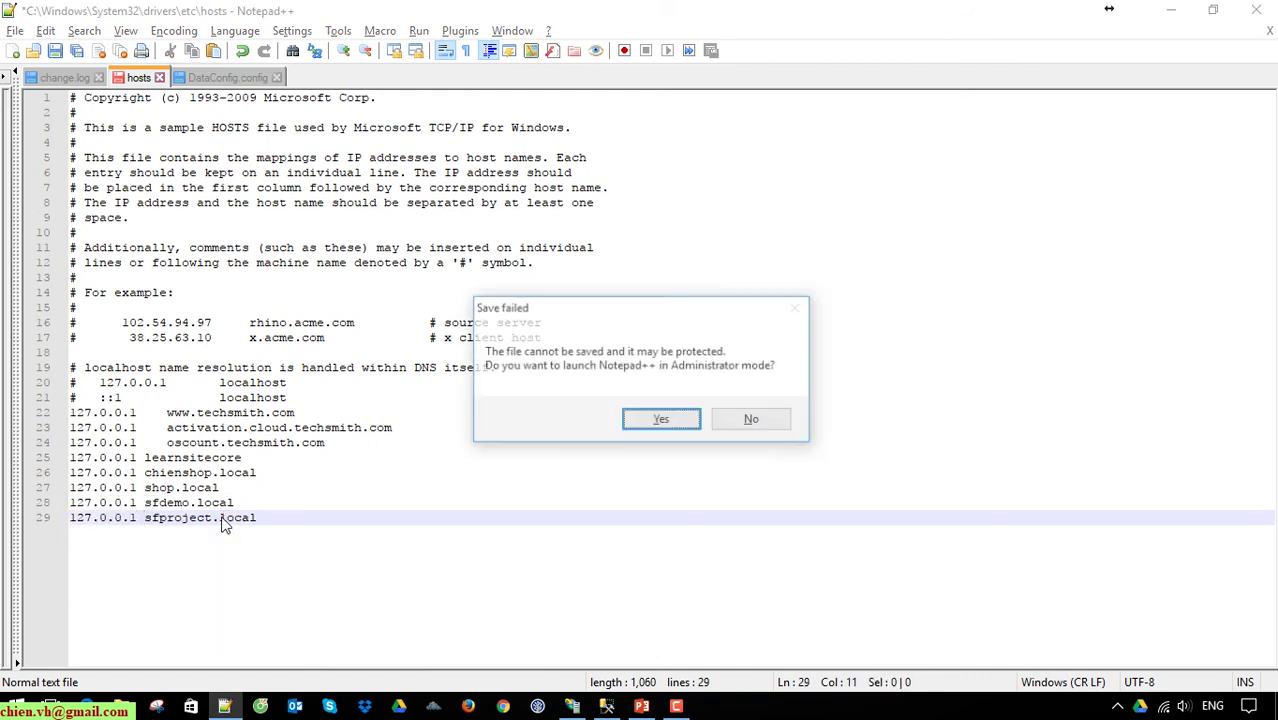
click(662, 420)
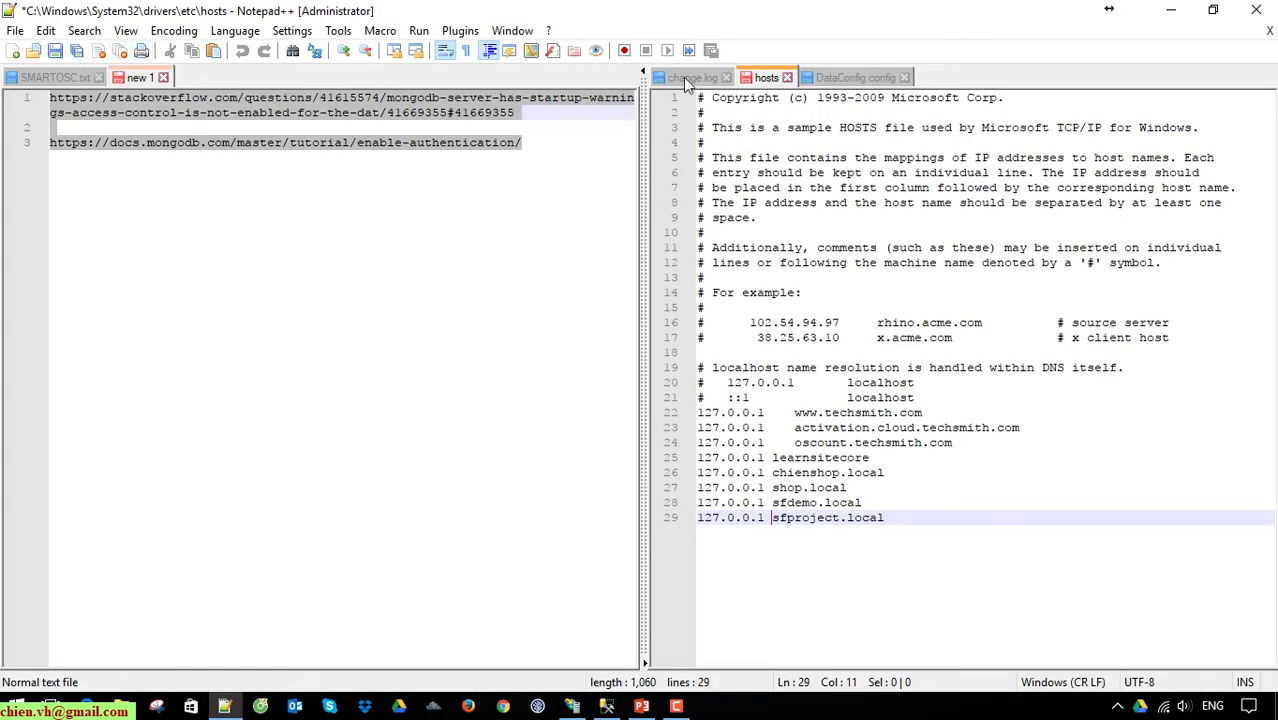
click(643, 72)
click(55, 51)
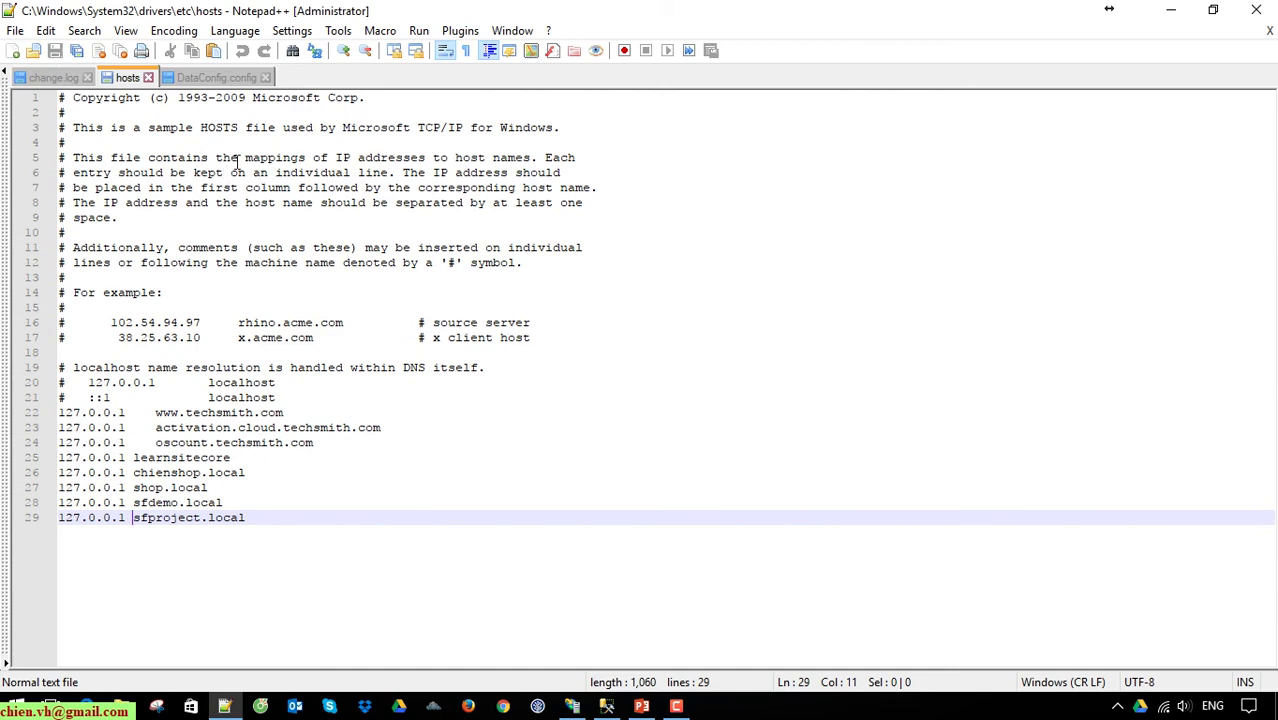
- Switch to IIS Manager and start the sfproject.local website
click(572, 706)
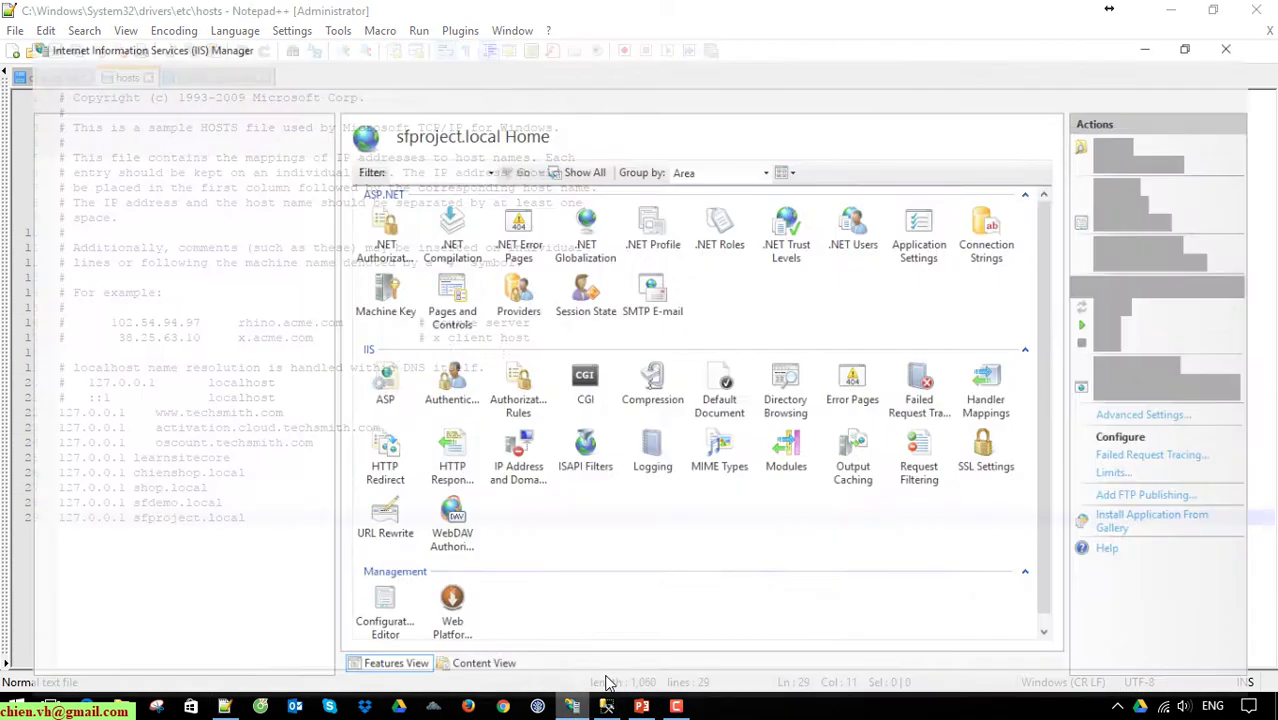
click(1124, 304)
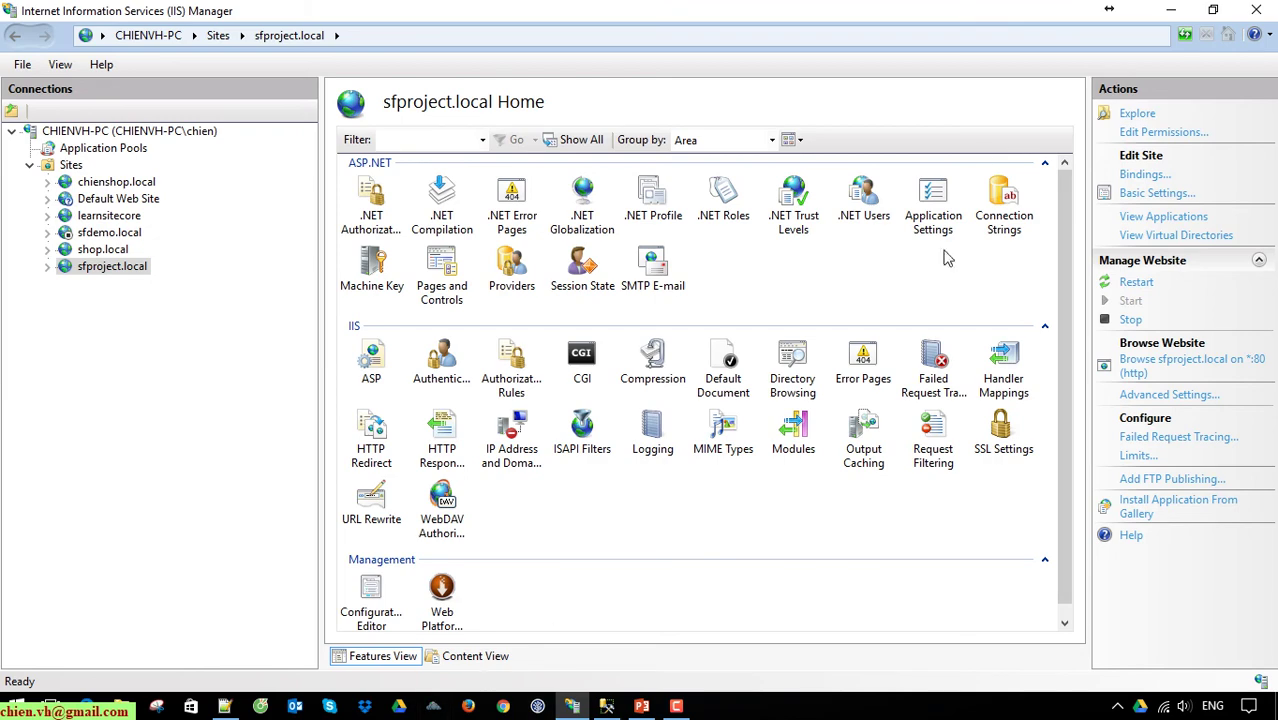
- Return to Notepad++ and copy the host name sfproject.local from the last line of the hosts file
click(572, 706)
drag(246, 517, 133, 517)
key(ctrl+c)
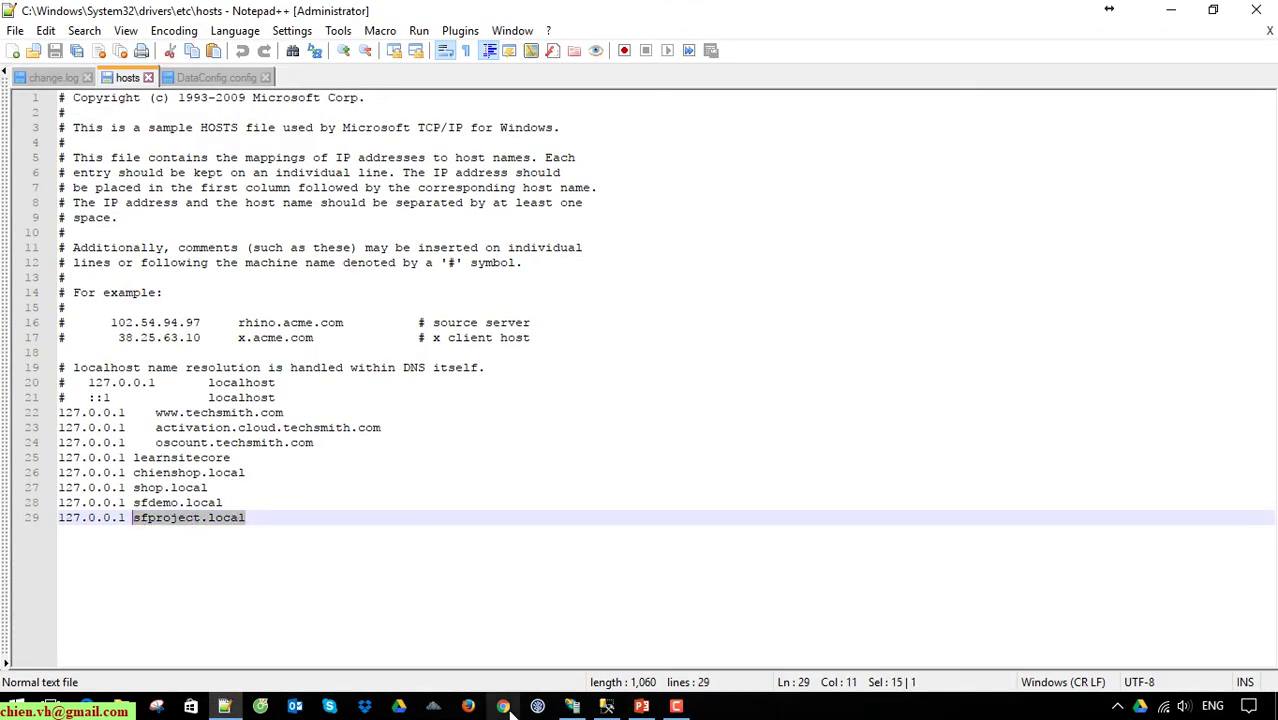
- Switch to Chrome and try to open sfproject.local by entering the copied host name as the address
click(503, 706)
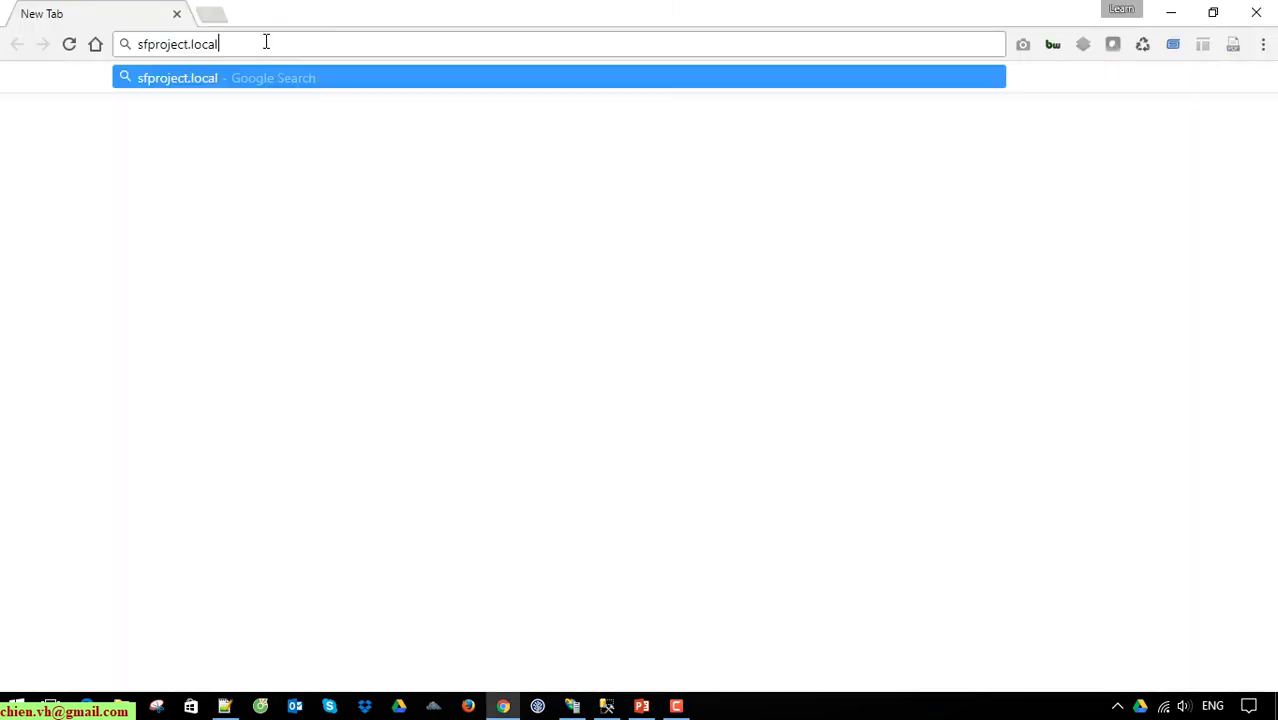
key(ctrl+v)
key(Return)
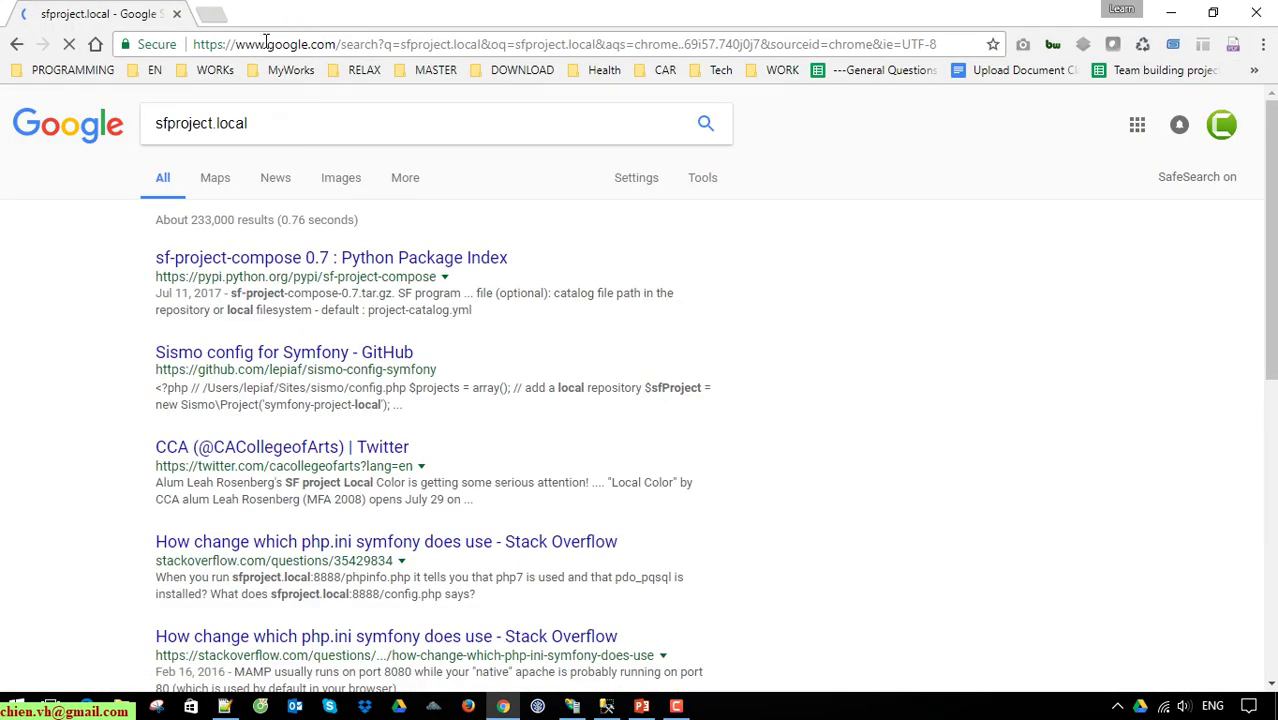
click(1170, 12)
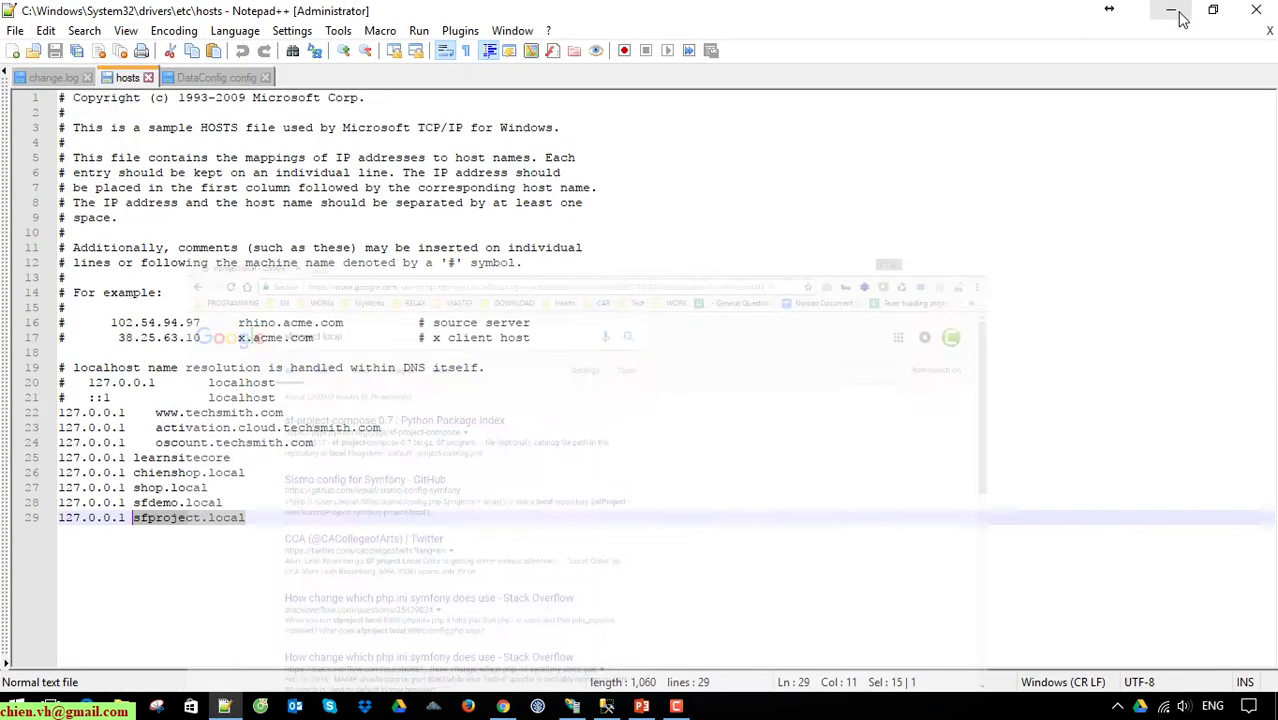
- Switch to IIS Manager, browse the sfproject.local website on port 80, and close the leftover Google search tab in Chrome
click(572, 706)
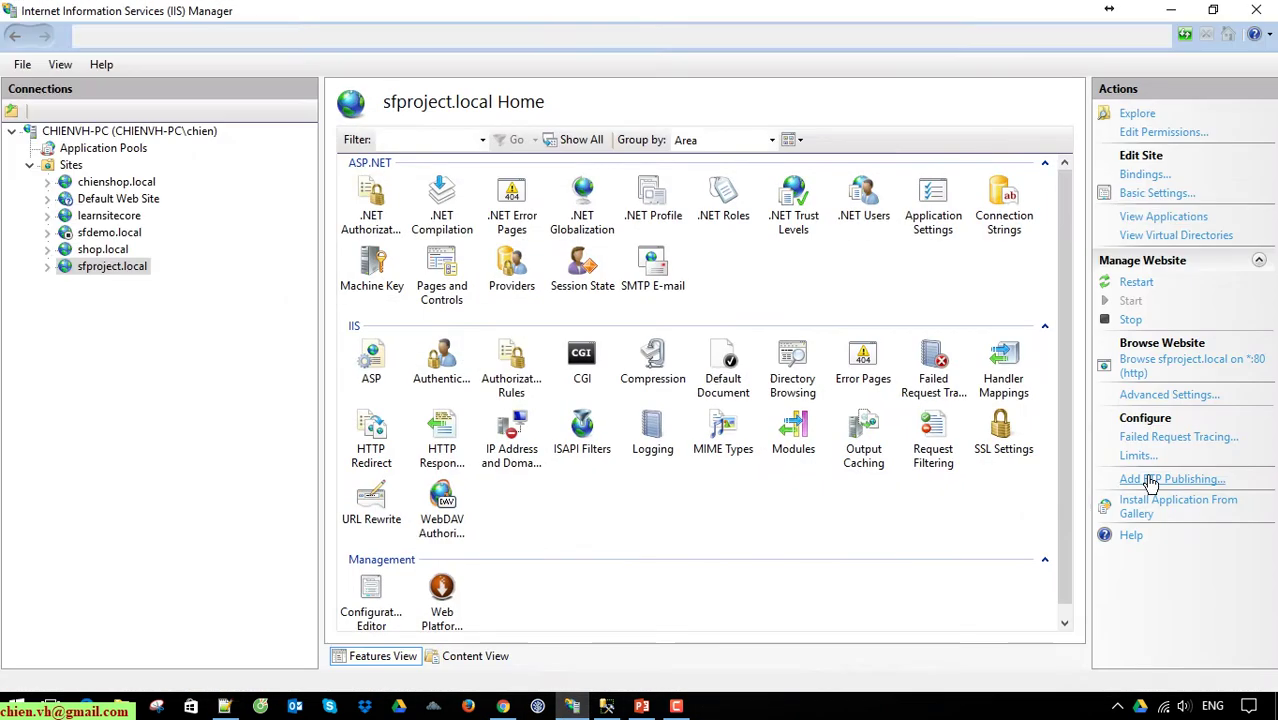
click(1187, 368)
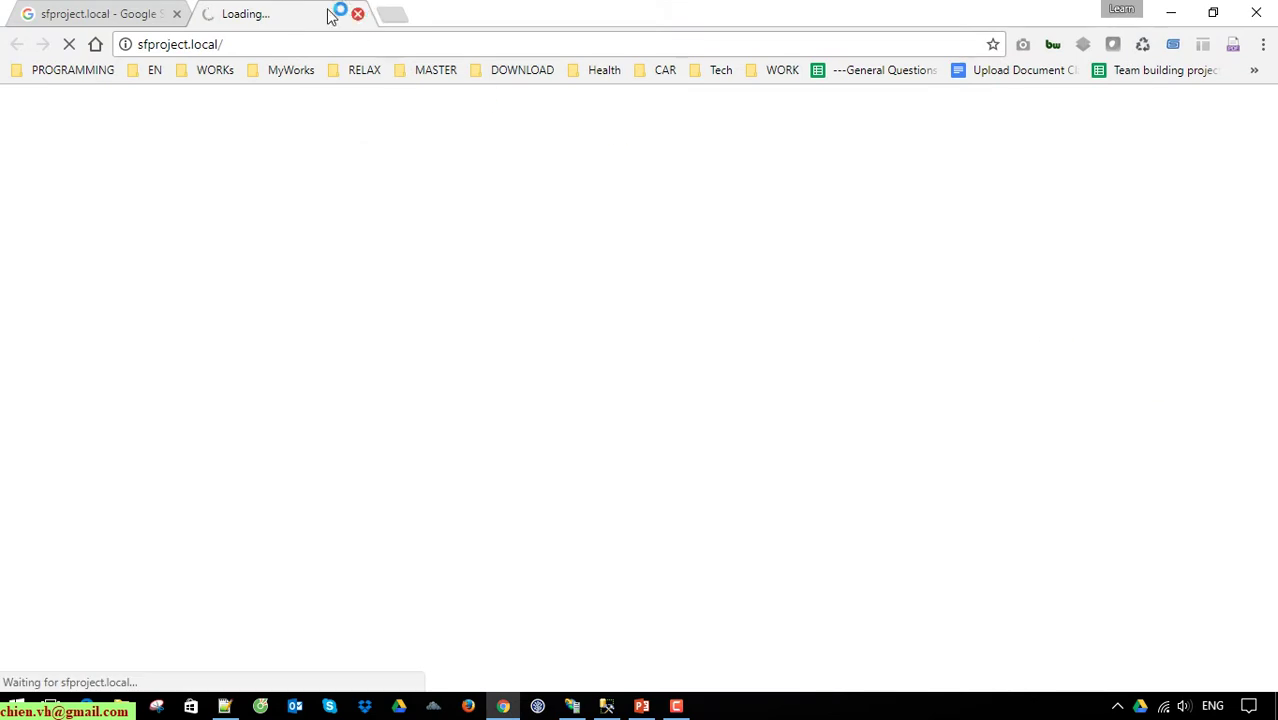
click(178, 16)
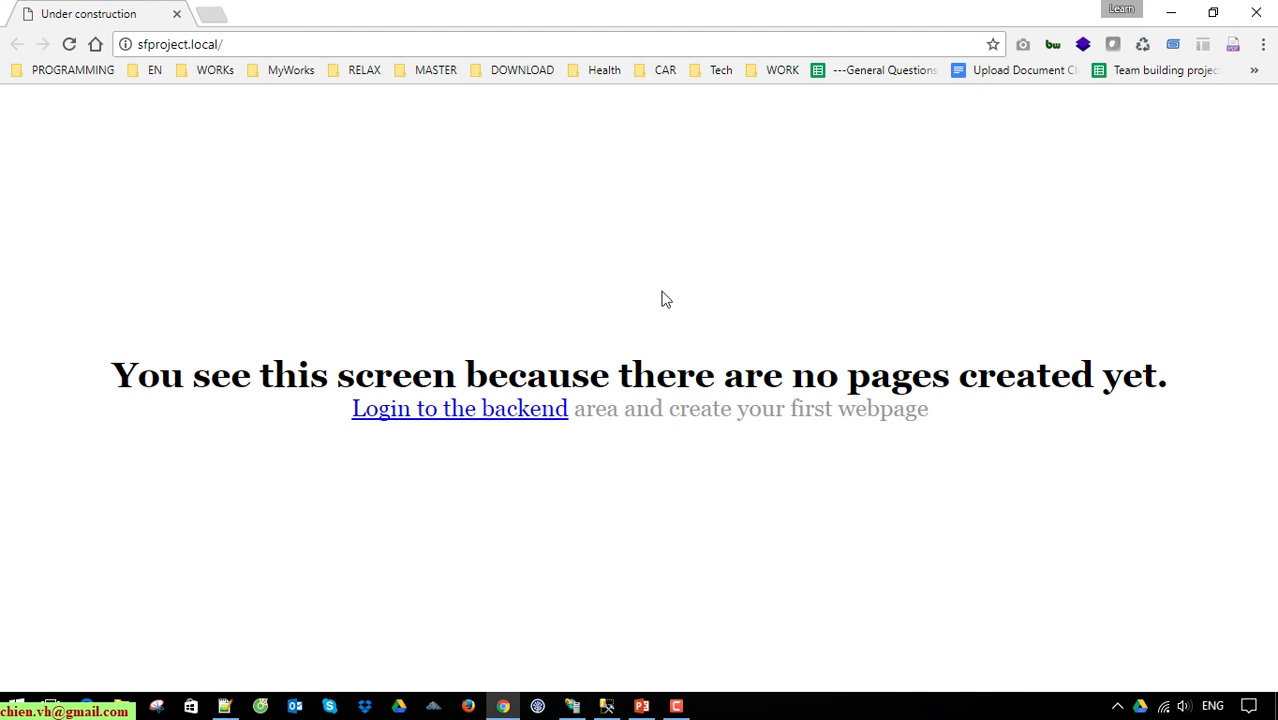
- Open the Sitefinity backend login from the sfproject.local page and sign in with the administrator's e-mail and account password
click(477, 418)
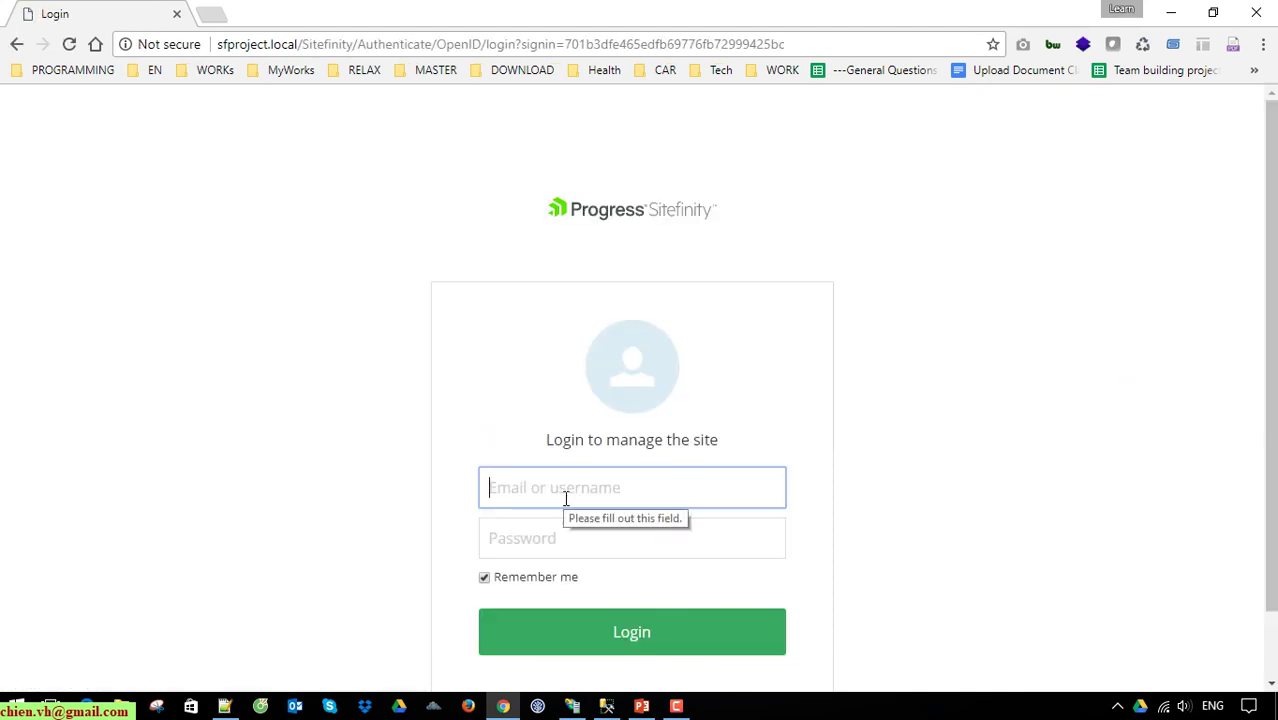
click(564, 505)
click(566, 520)
click(602, 540)
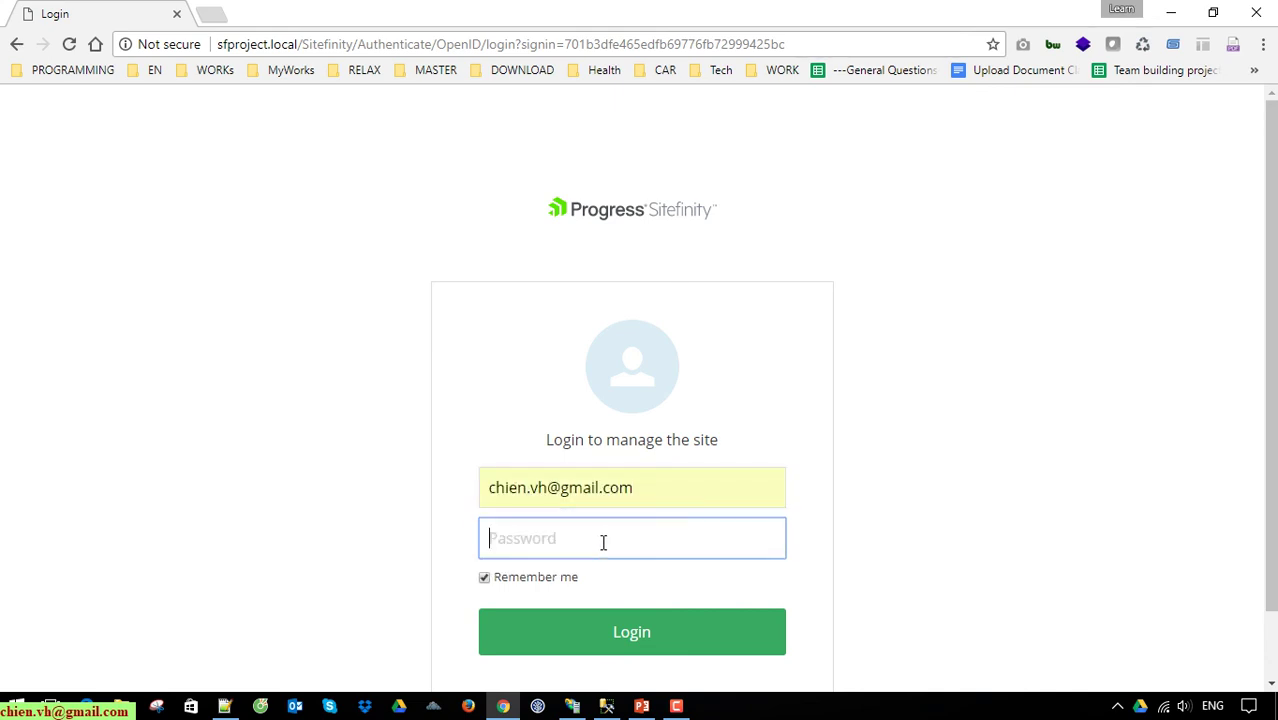
text(*********)
key(Return)
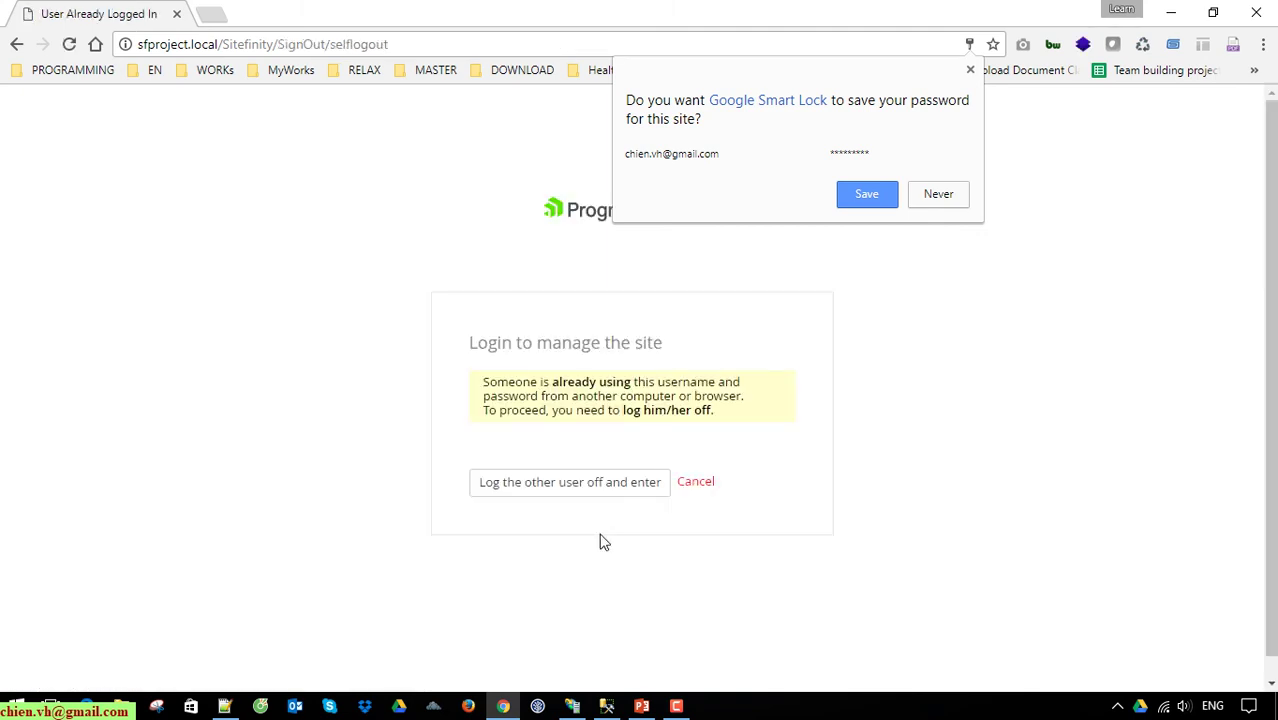
- Log the other user off to enter the backend, and look through the Sitefinity dashboard
click(556, 482)
click(705, 164)
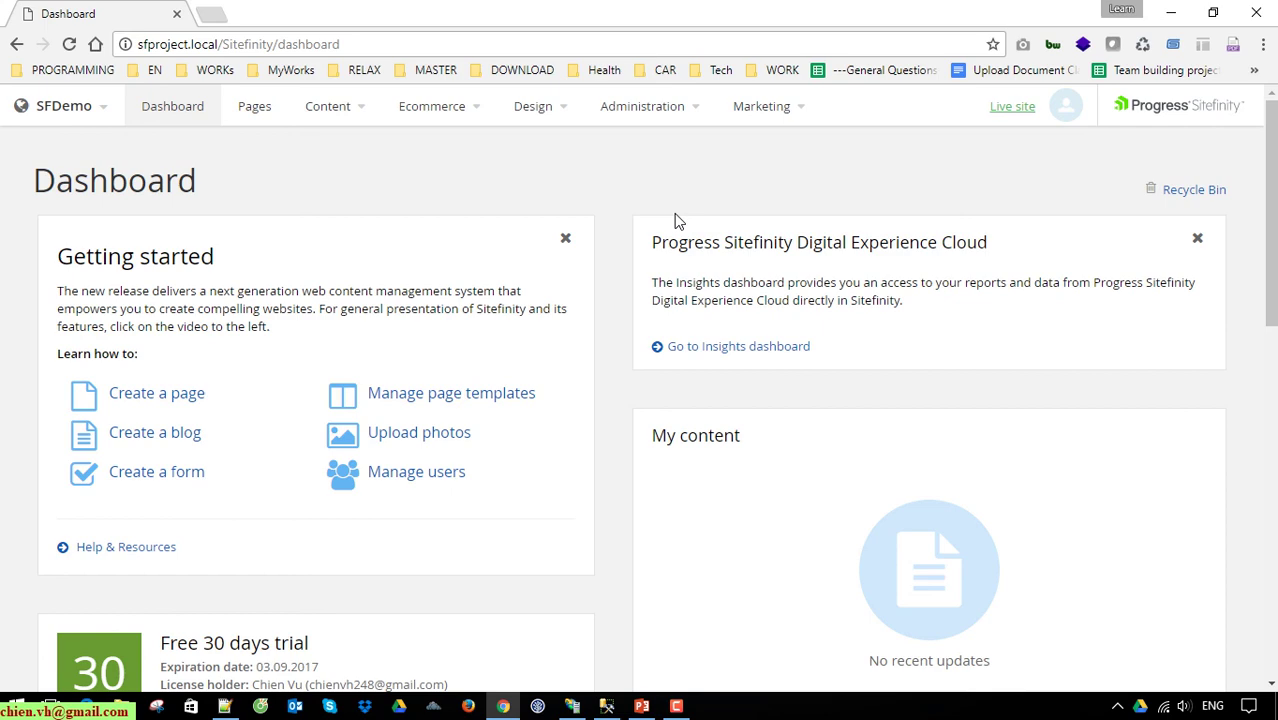
scroll(613, 300, down, 10)
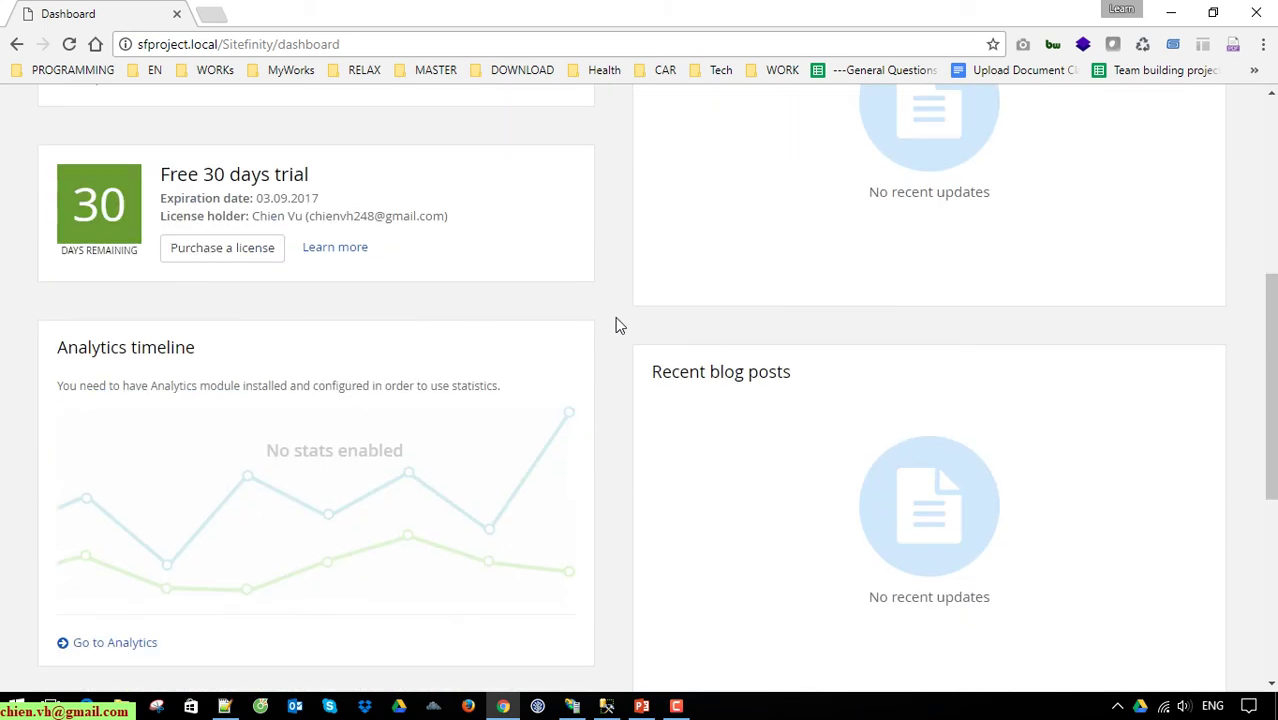
scroll(617, 430, up, 9)
scroll(617, 430, up, 1)
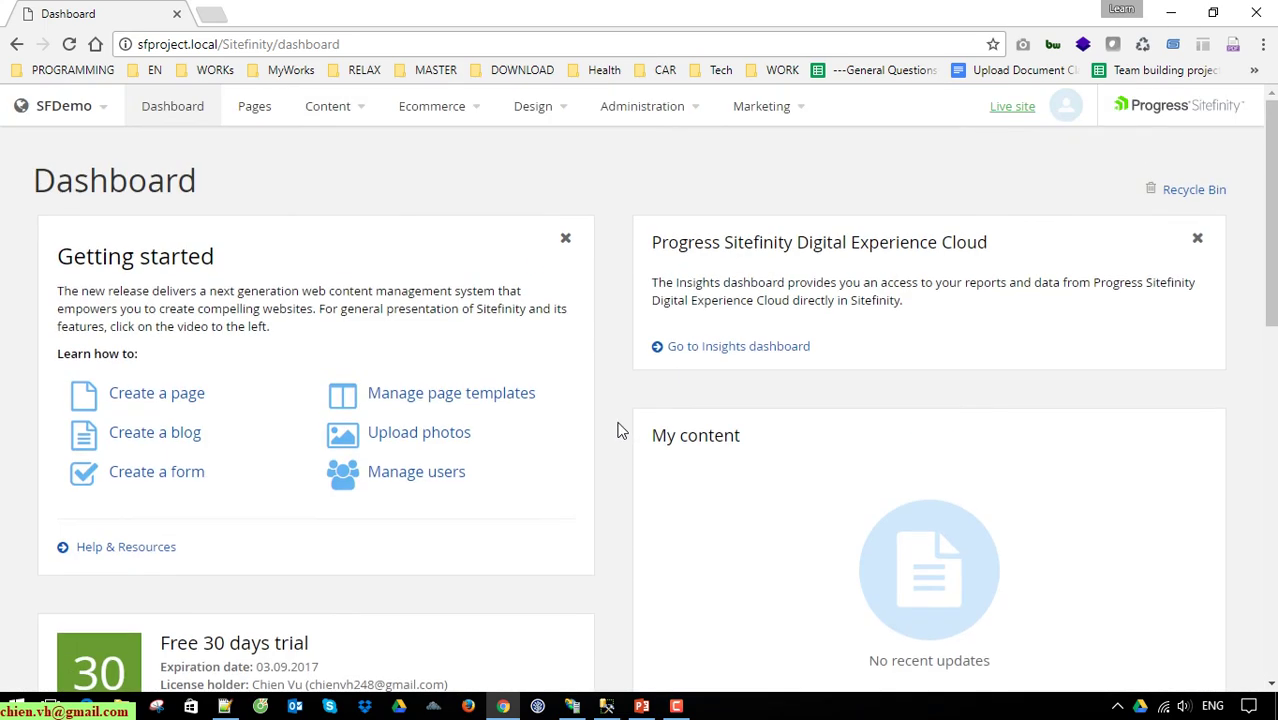